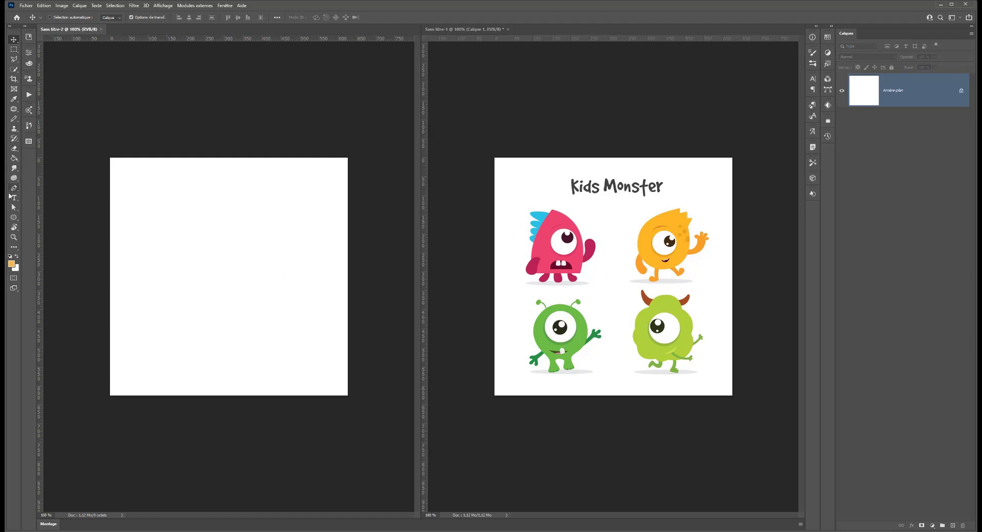
Step: Draw an Ellipse shape circle about 289 px wide near the middle of the blank canvas and set its stroke to 0 pt
left_click(16, 217)
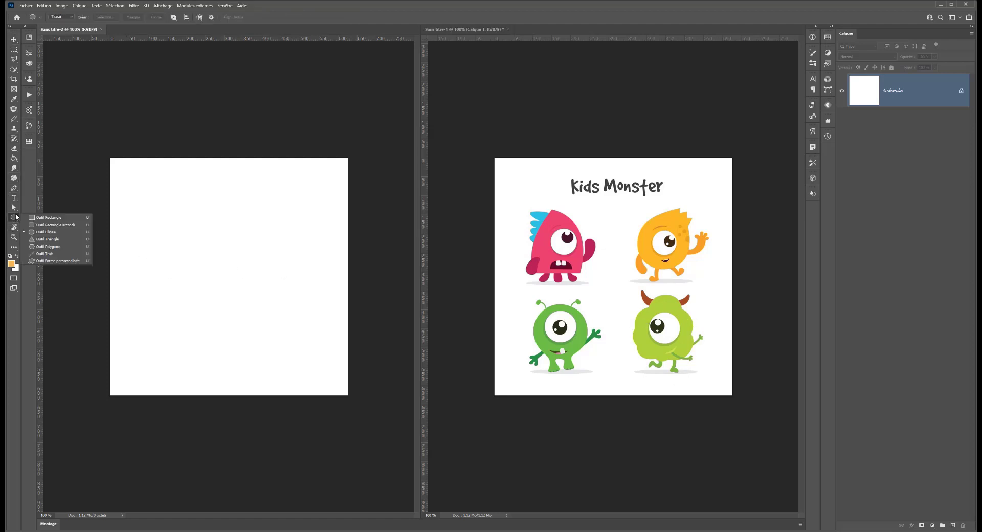
left_click(55, 234)
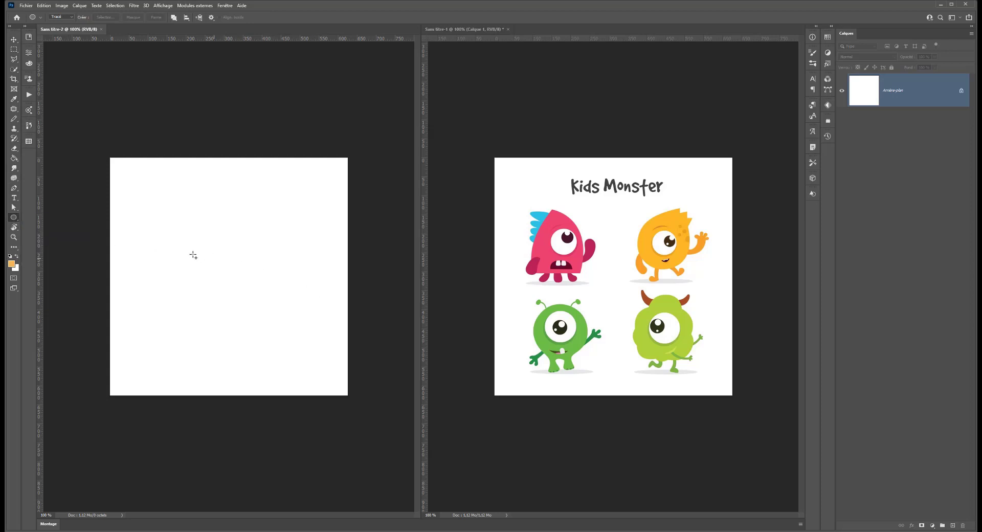
left_click_drag(175, 237, 286, 321)
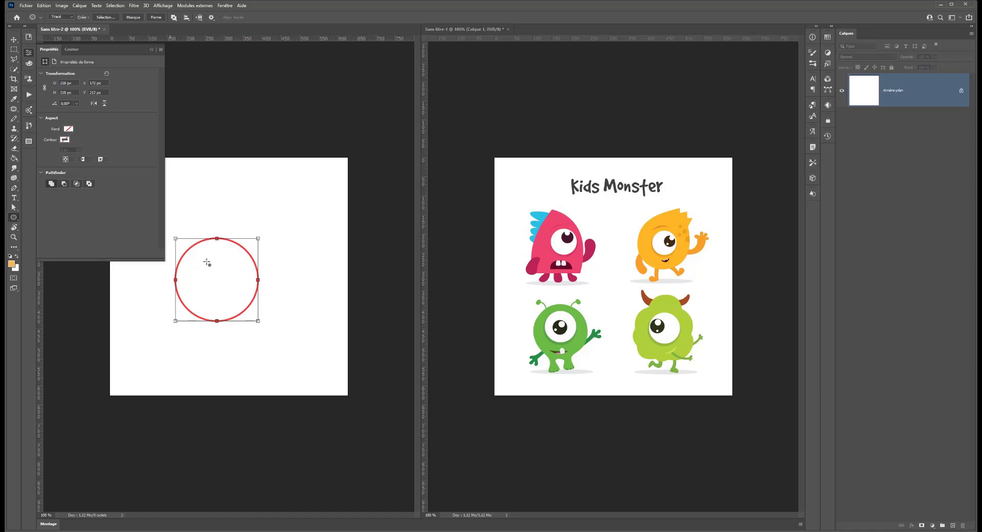
left_click(64, 17)
left_click(59, 23)
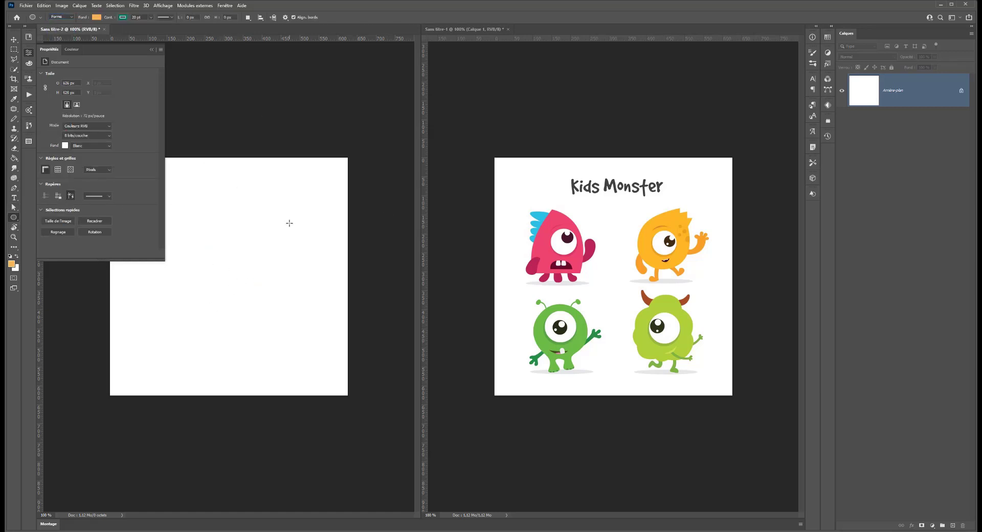
left_click_drag(293, 238, 184, 347)
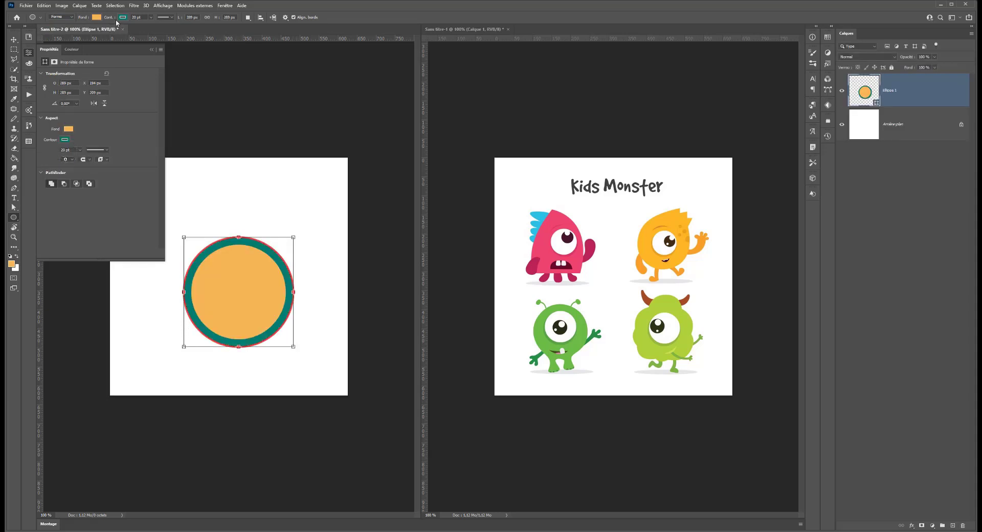
left_click(151, 18)
left_click_drag(121, 27, 71, 172)
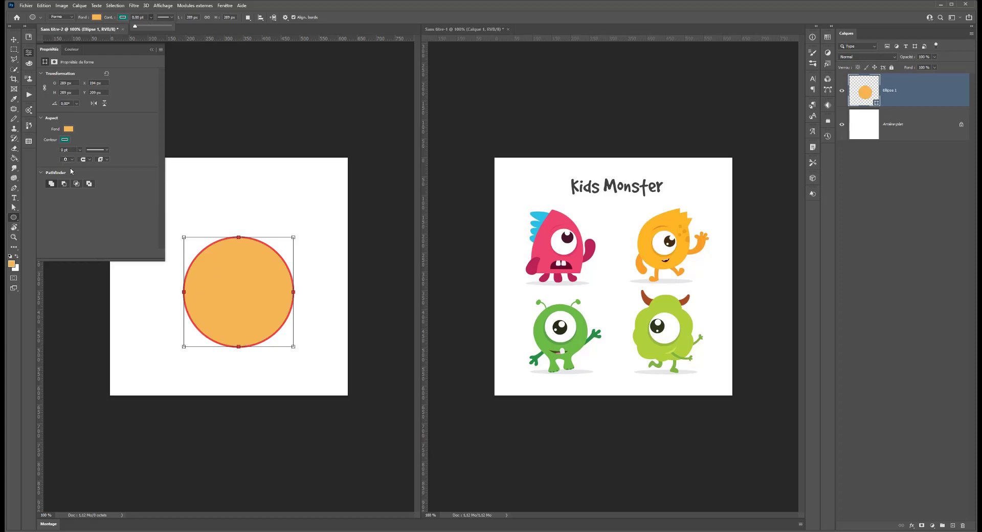
Step: Change the circle's fill to the bright green #9ce736
left_click(69, 129)
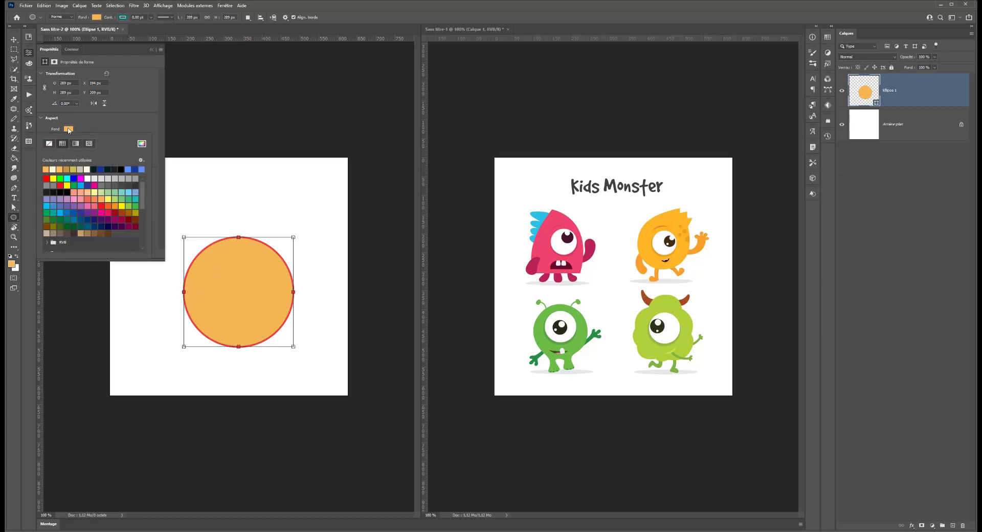
left_click(128, 199)
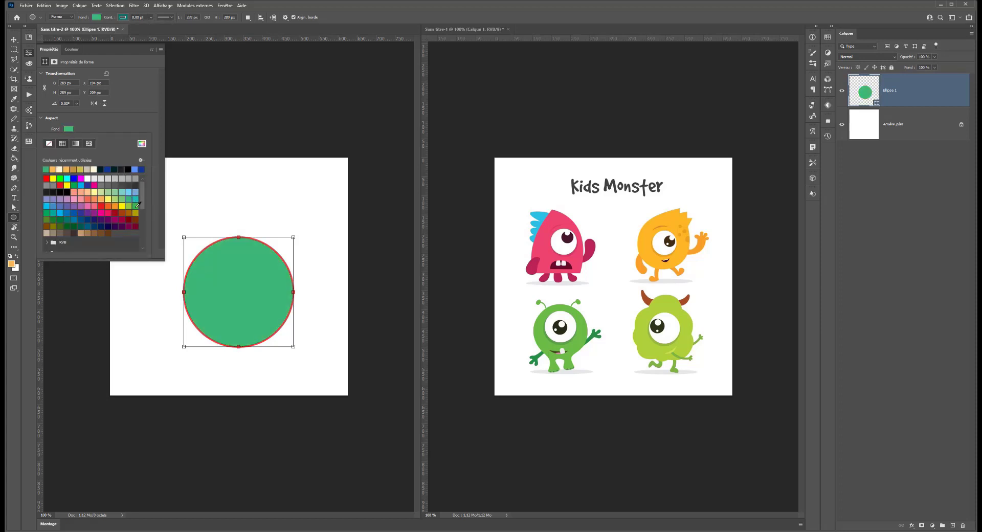
left_click(129, 205)
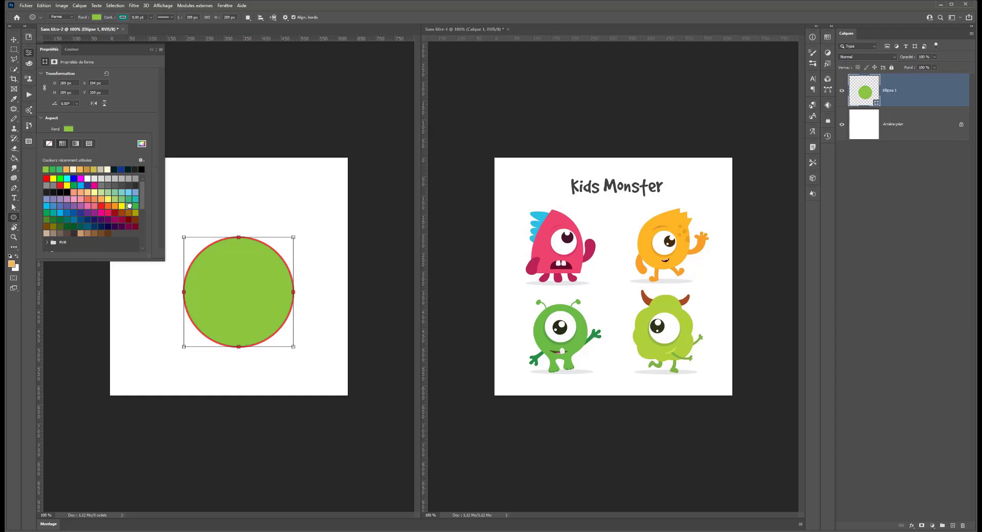
left_click(142, 144)
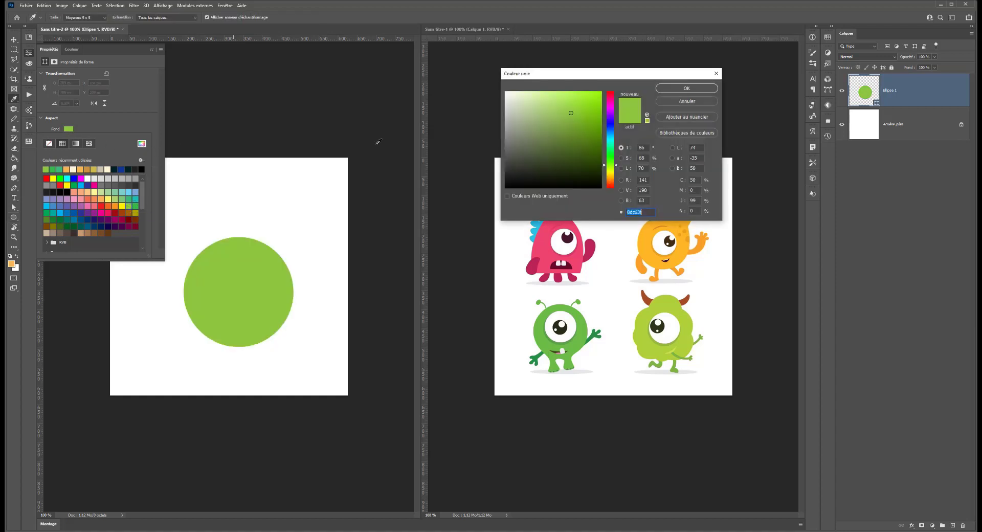
left_click(579, 100)
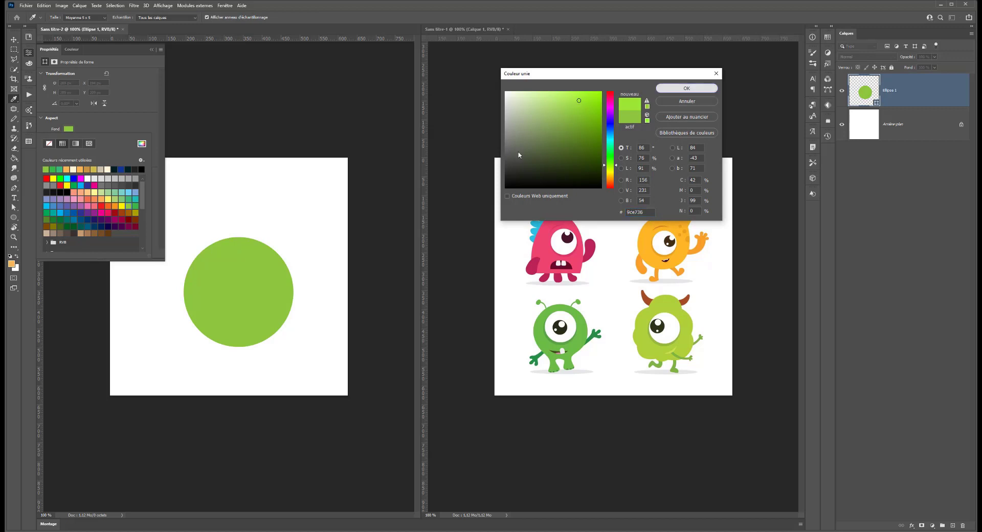
left_click(685, 89)
Step: Scale the green circle down to about 227 px and position it slightly right of the canvas centre
left_click(14, 36)
left_click(14, 36)
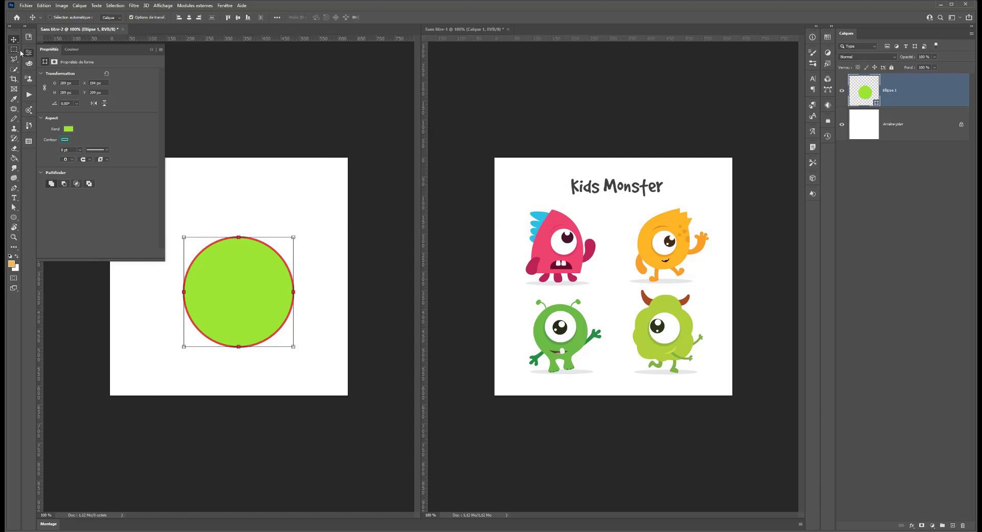
left_click_drag(294, 236, 271, 259)
left_click_drag(247, 291, 271, 273)
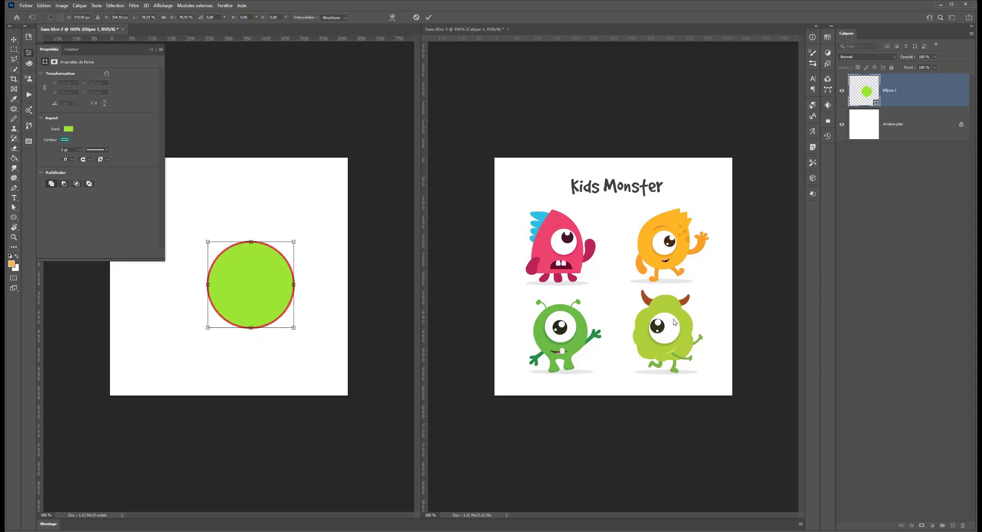
mouse_move(284, 291)
left_mouse_down()
mouse_move(290, 282)
mouse_move(268, 294)
left_mouse_up()
key("Return")
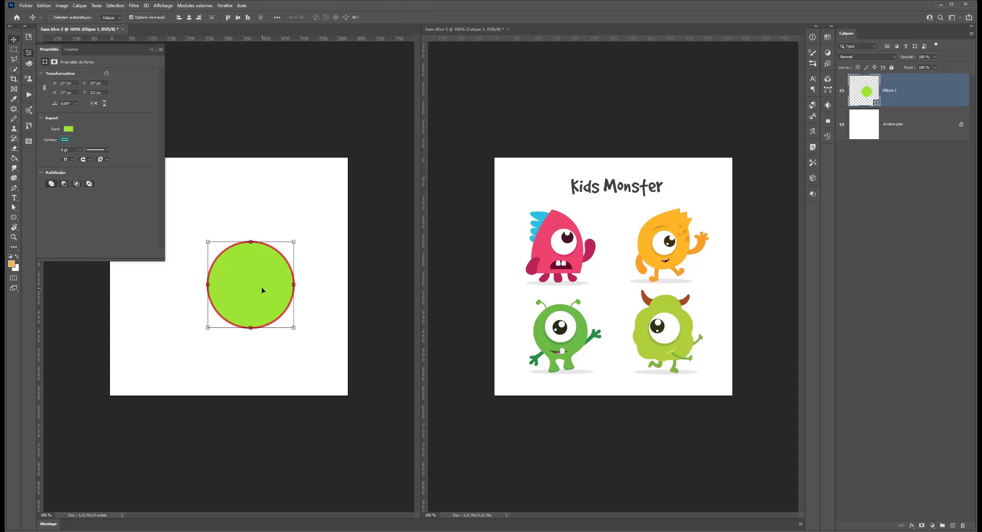
Step: Duplicate the green circle, shrink the copy to about 123 px, and place copies around the large circle's edge, including its lower left
key("ctrl+j")
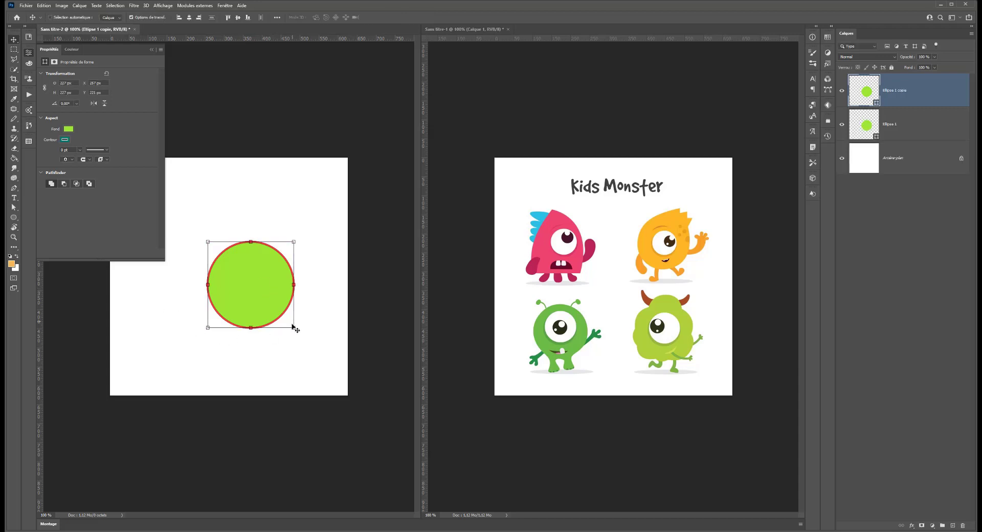
key("ctrl+t")
mouse_move(294, 327)
left_mouse_down()
mouse_move(276, 268)
mouse_move(278, 282)
mouse_move(292, 289)
mouse_move(294, 281)
mouse_move(249, 231)
mouse_move(222, 271)
mouse_move(311, 341)
mouse_move(289, 321)
left_mouse_up()
key("Return")
key("Return")
left_click(295, 267, "ctrl")
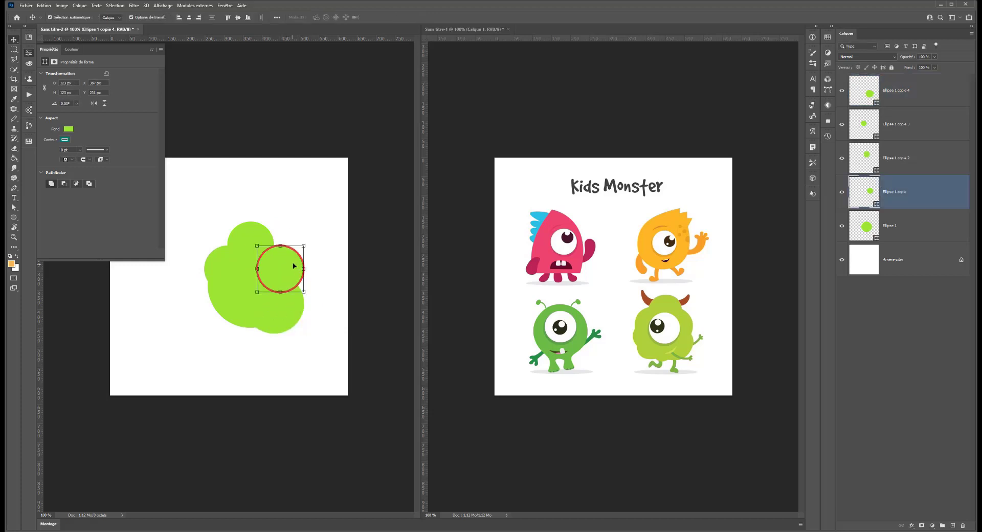
left_click_drag(295, 266, 241, 321)
Step: Duplicate the lower-left circle and shrink the copies to about 60 px, filling the gaps at the body's left and bottom edges
key("ctrl+j")
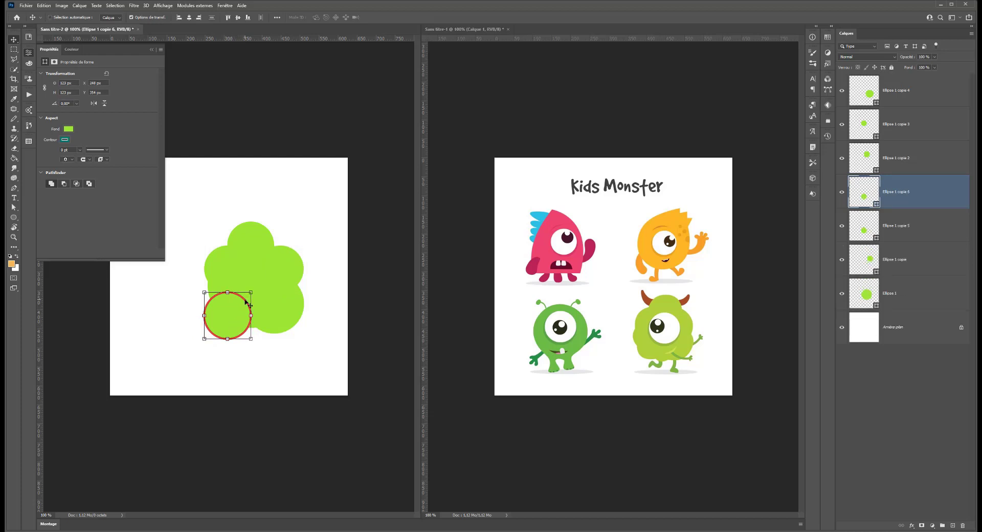
left_click_drag(250, 307, 228, 294)
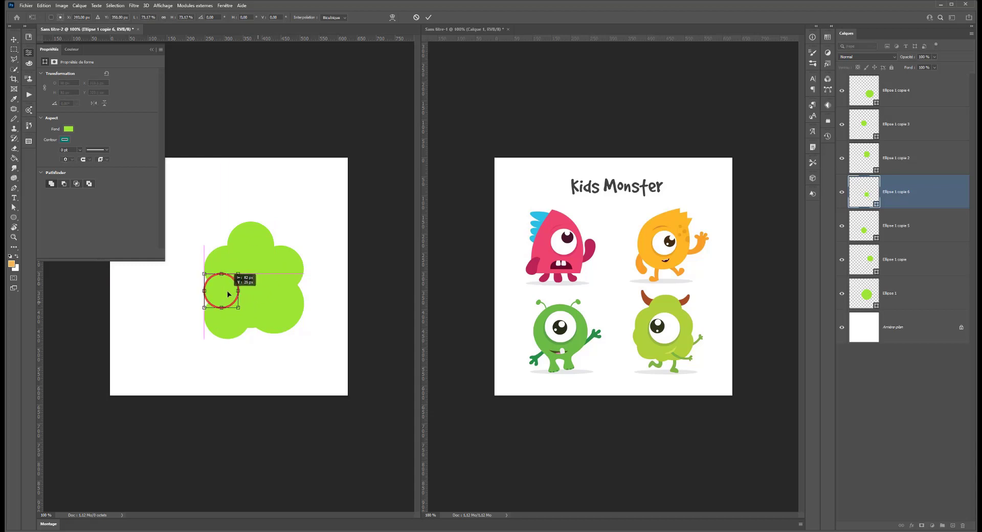
mouse_move(227, 295)
left_mouse_down()
mouse_move(248, 327)
mouse_move(266, 302)
mouse_move(253, 323)
mouse_move(214, 293)
left_mouse_up()
key("Return")
key("ctrl+t")
key("Return")
Step: Group all the green ellipse layers and expand the group to show its contents
left_click(14, 49)
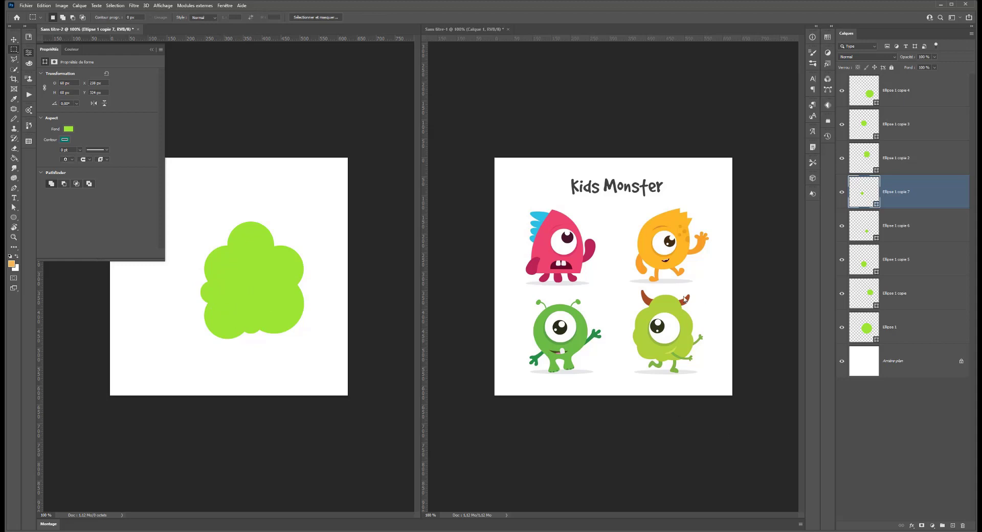
left_click(925, 328)
left_click(901, 102, "shift")
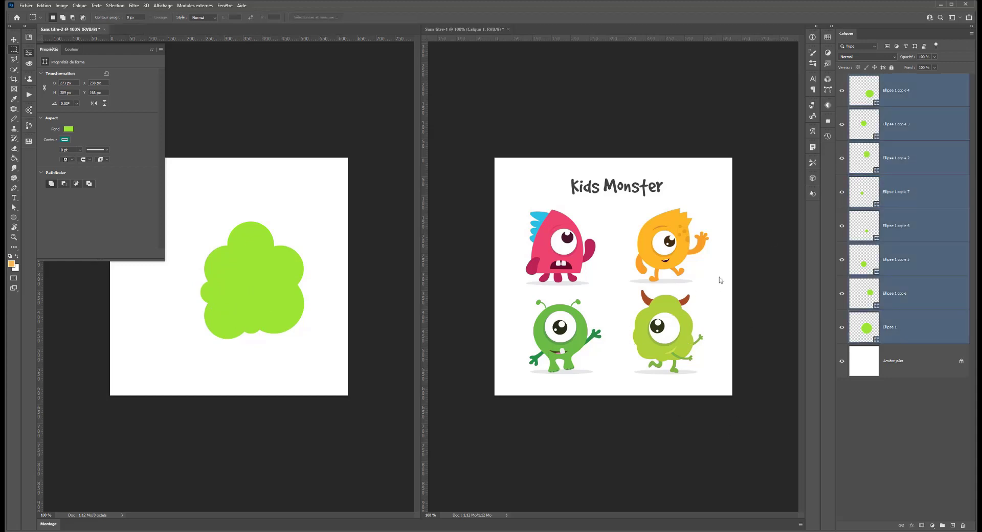
key("ctrl+g")
left_click(850, 78)
left_click(849, 79)
left_click(851, 81)
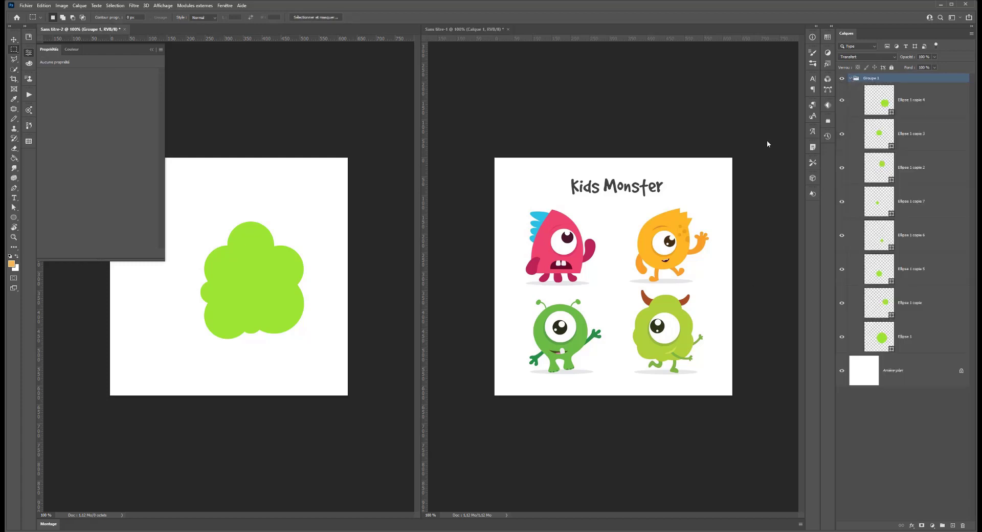
Step: Select all ellipse layers in the group, set their path operation to combine shapes, and merge them into one shape layer
left_click(933, 105)
left_click(906, 335, "shift")
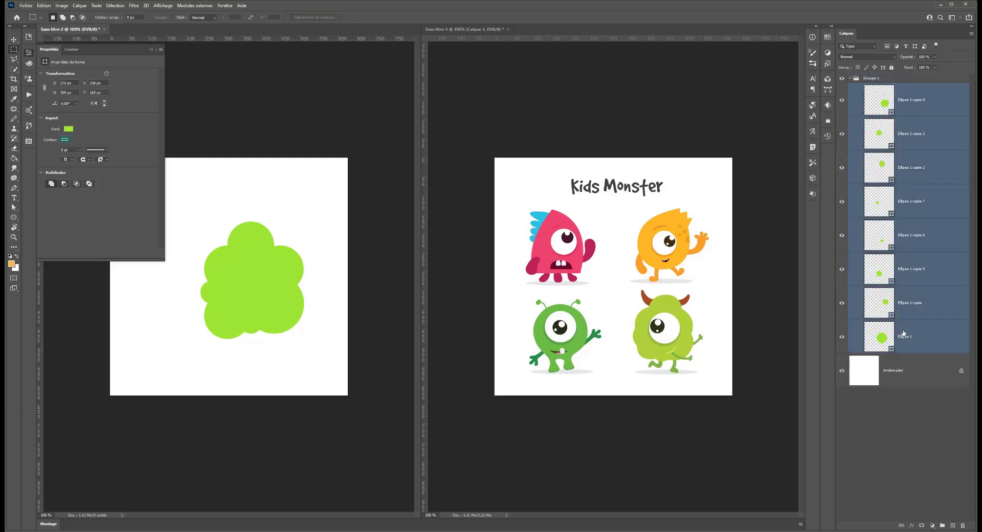
left_click(13, 217)
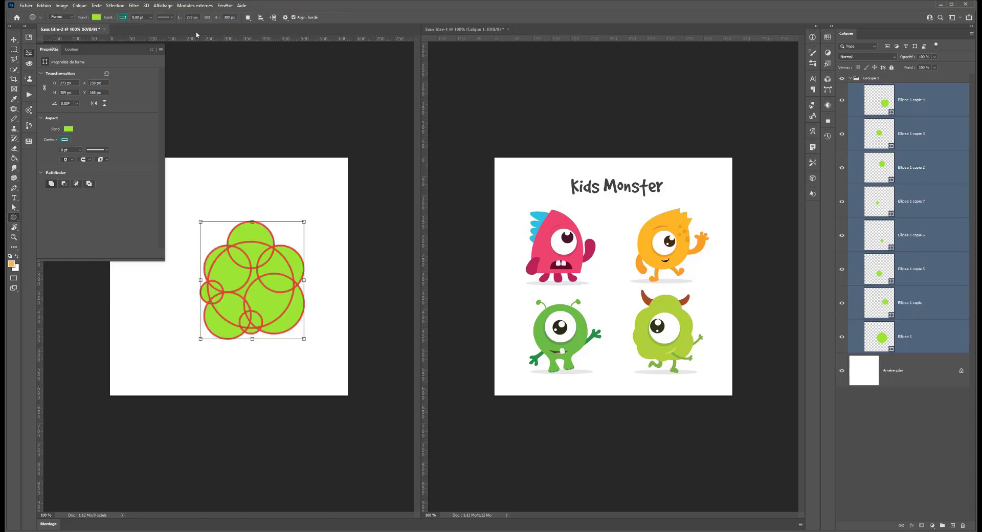
left_click(248, 17)
left_click(259, 35)
left_click(251, 19)
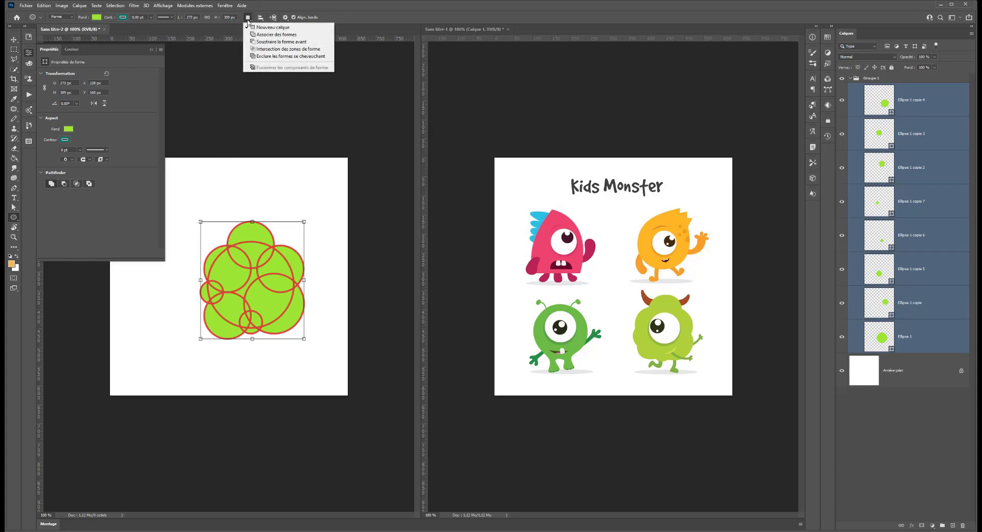
left_click(262, 37)
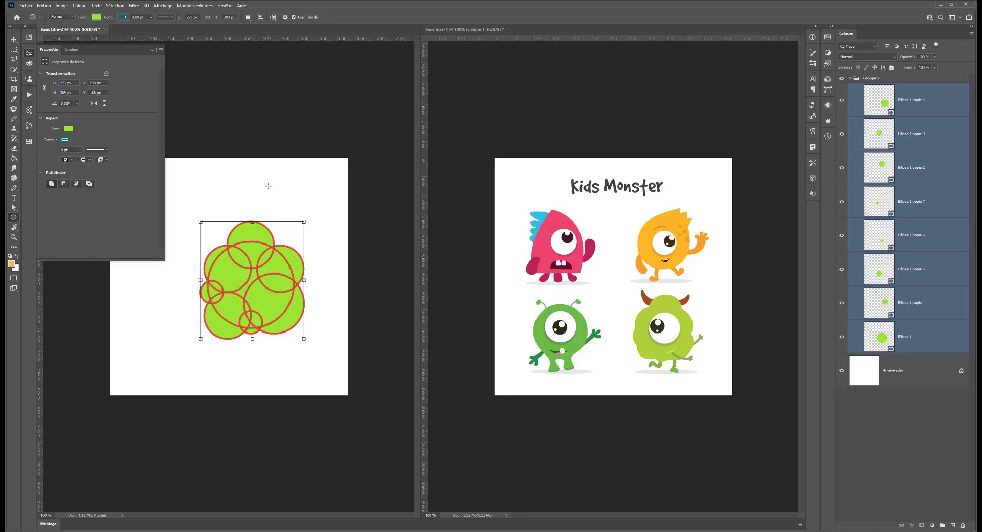
left_click(65, 184)
left_click(51, 184)
key("ctrl+e")
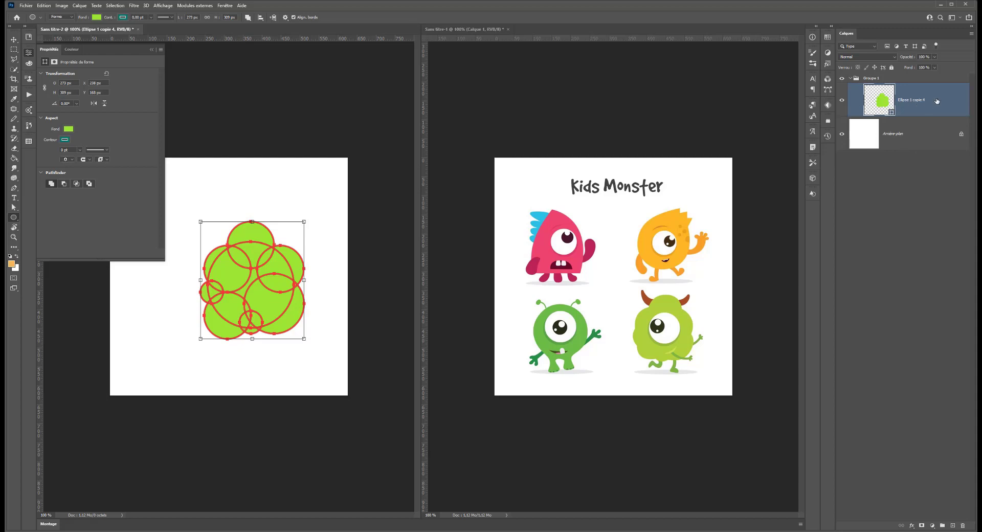
double_click(881, 100)
left_click(560, 140)
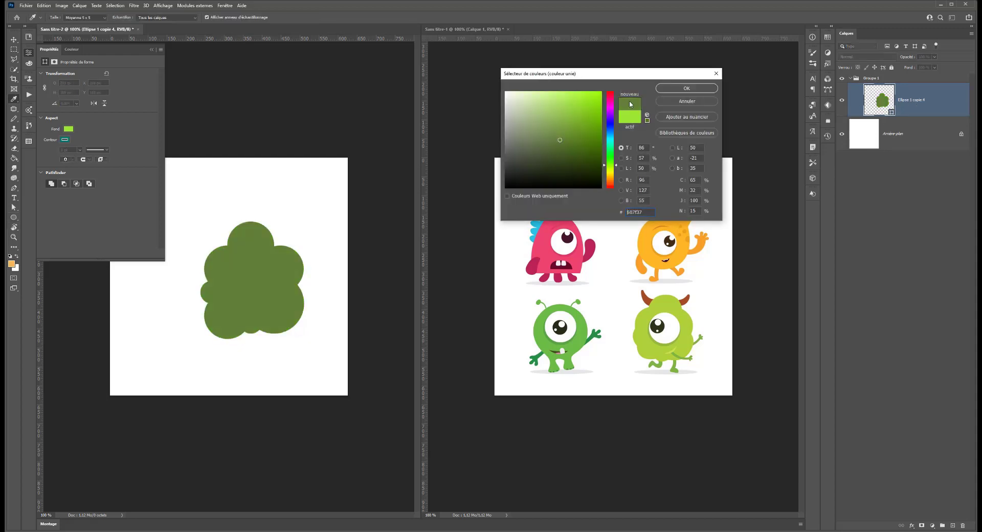
left_click(587, 113)
left_click(685, 101)
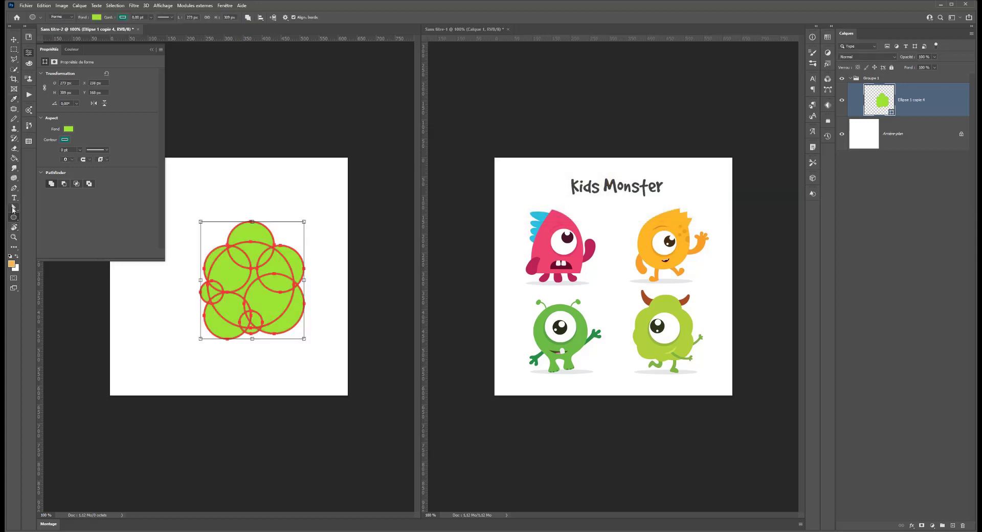
Step: Try to move the small left circle of the merged body with the Path Selection tool, and undo the move
left_click(14, 207)
left_click(178, 292)
left_click(206, 296)
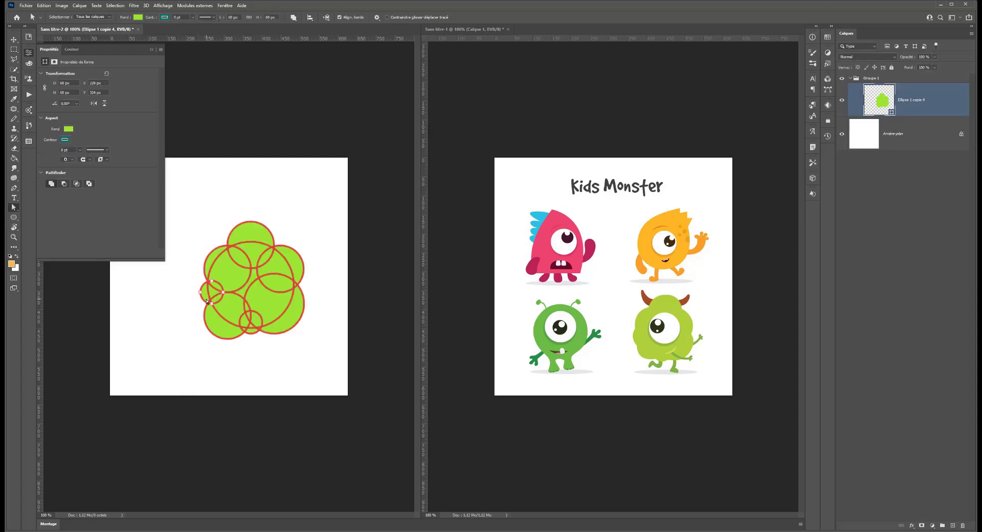
double_click(201, 292)
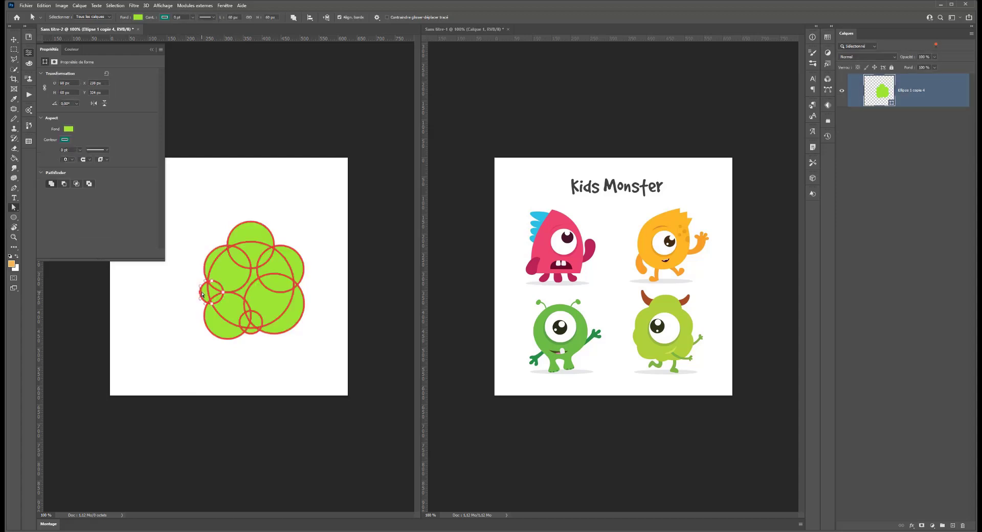
left_click_drag(201, 292, 195, 294)
left_click(462, 202)
key("ctrl+z")
left_click(187, 198)
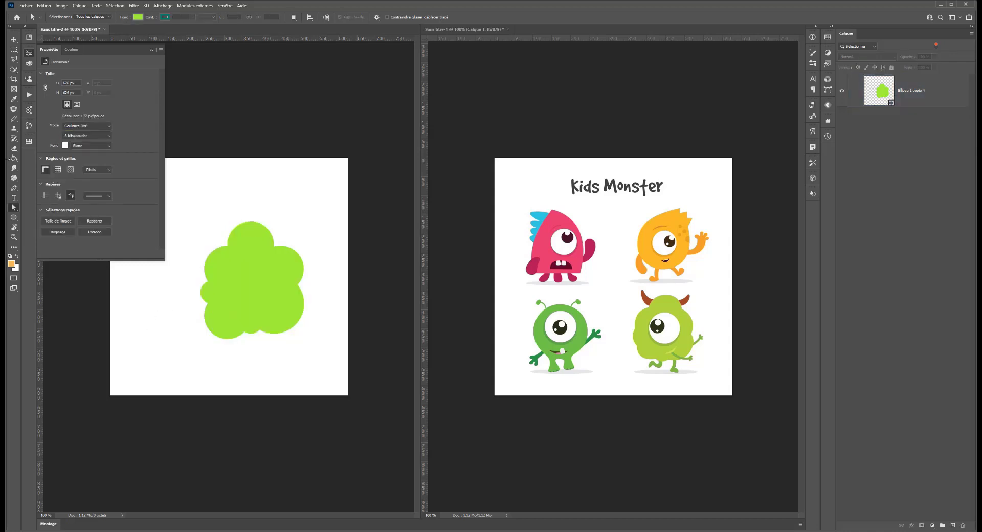
Step: Draw a circle about 103 px wide in the middle of the green body for the eye and remove its stroke
left_click(14, 217)
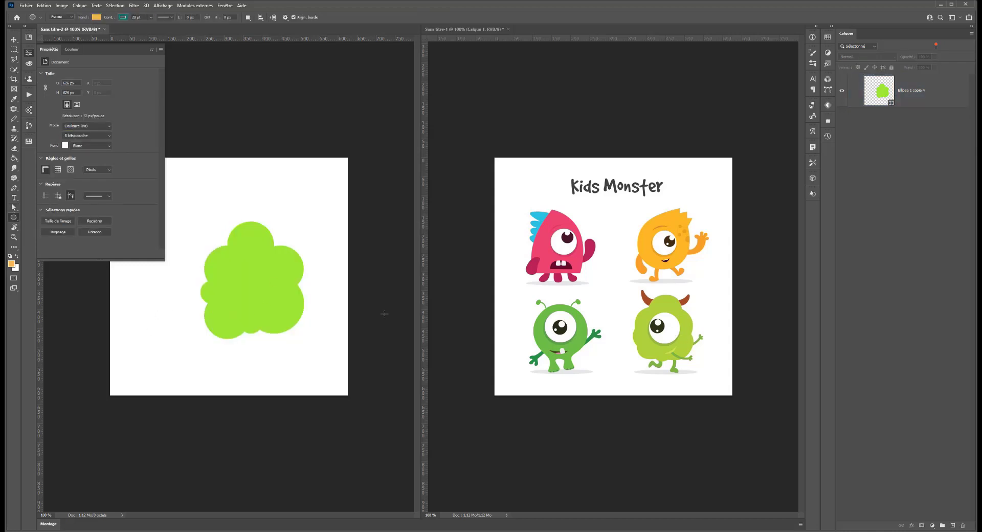
left_click_drag(265, 270, 227, 310)
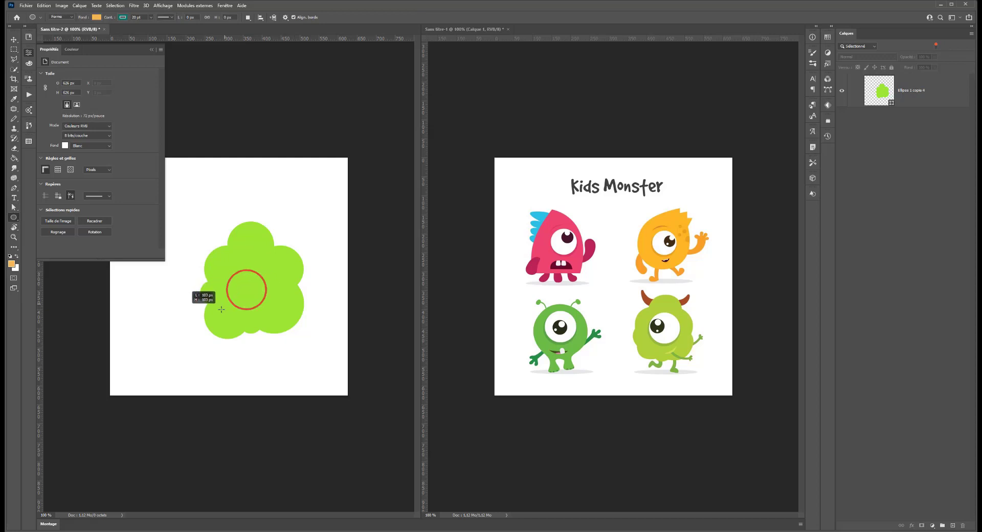
left_click(65, 140)
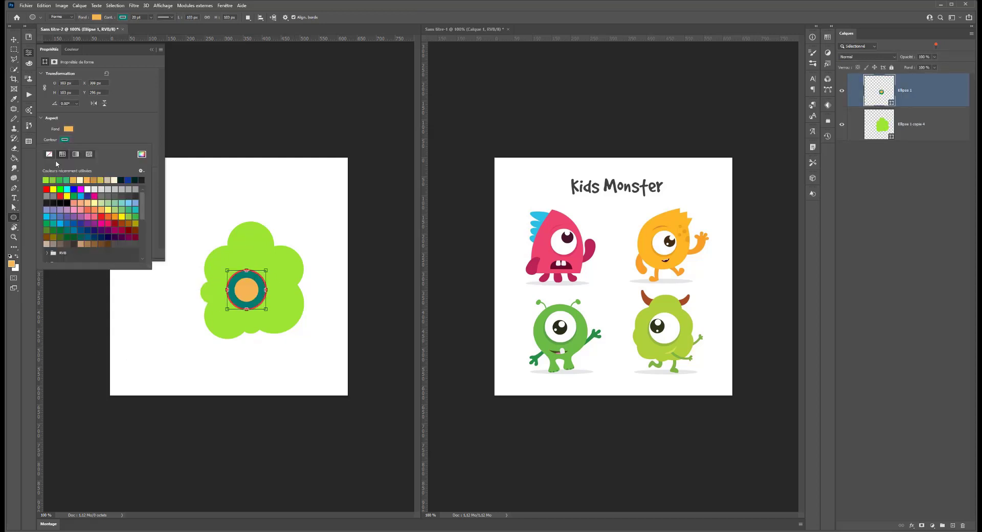
left_click(49, 154)
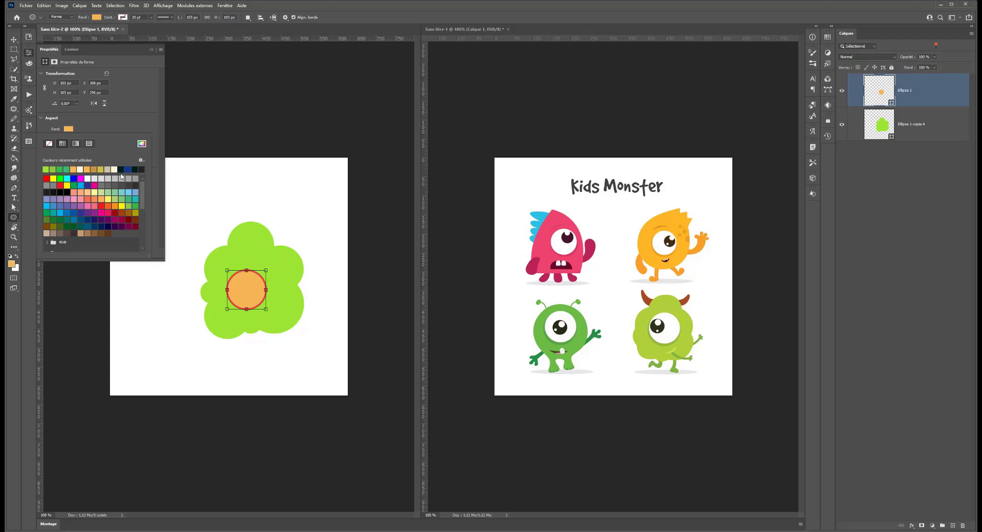
Step: Fill the eye circle with white from the grayscale swatches and move it slightly up and right within the green body
left_click(115, 170)
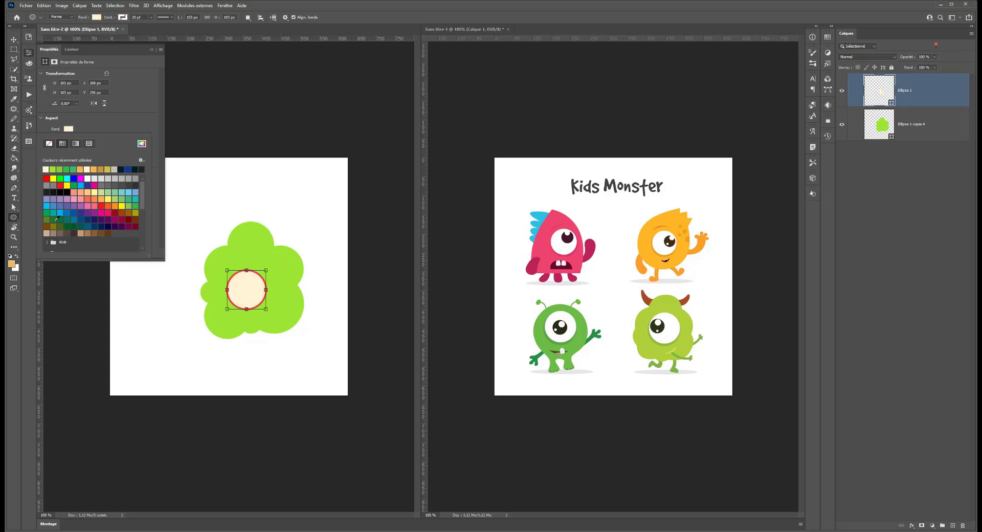
scroll(50, 231, "down", 3)
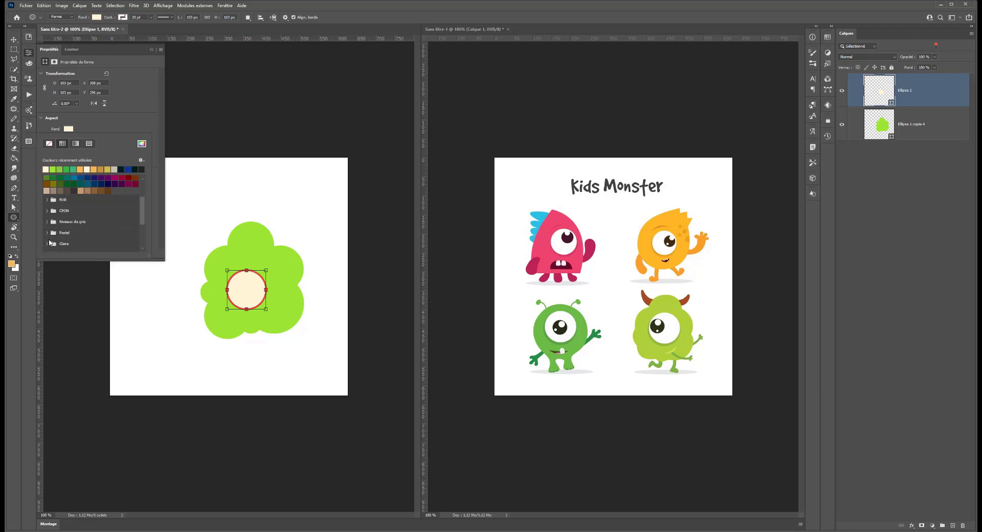
scroll(50, 240, "down", 3)
scroll(50, 235, "up", 3)
left_click(47, 211)
left_click(53, 220)
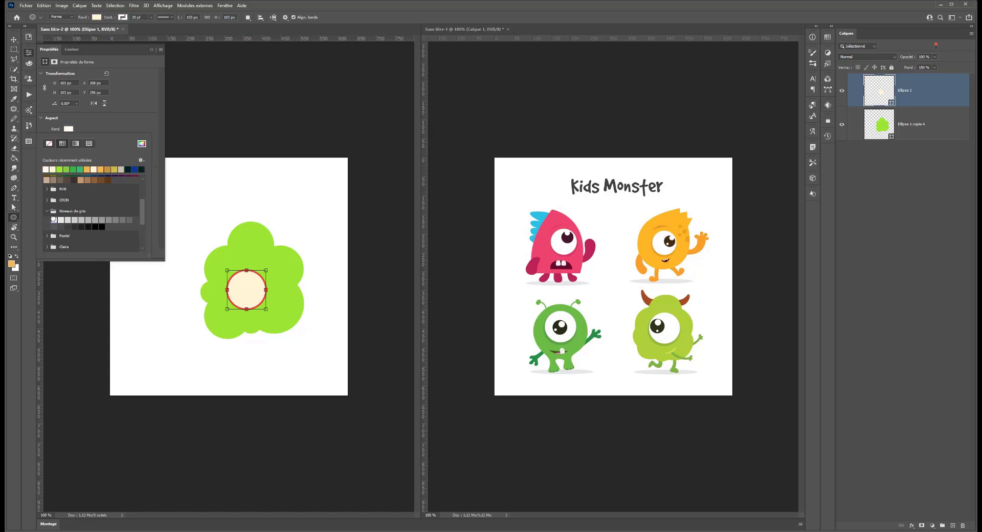
left_click(14, 39)
left_click_drag(244, 295, 251, 289)
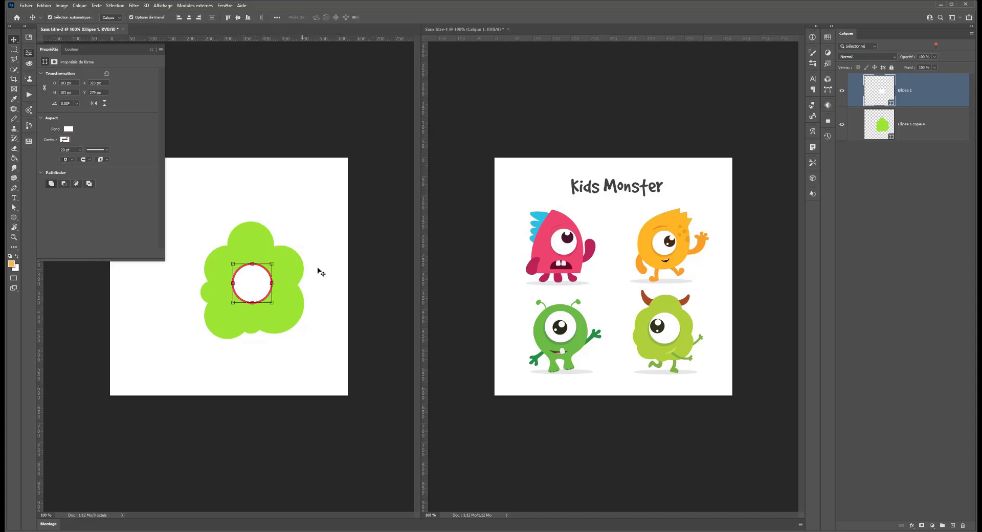
Step: Duplicate the white eye circle, fill the lower copy with black, and reduce its opacity to about 48%
key("ctrl+j")
left_click(914, 132)
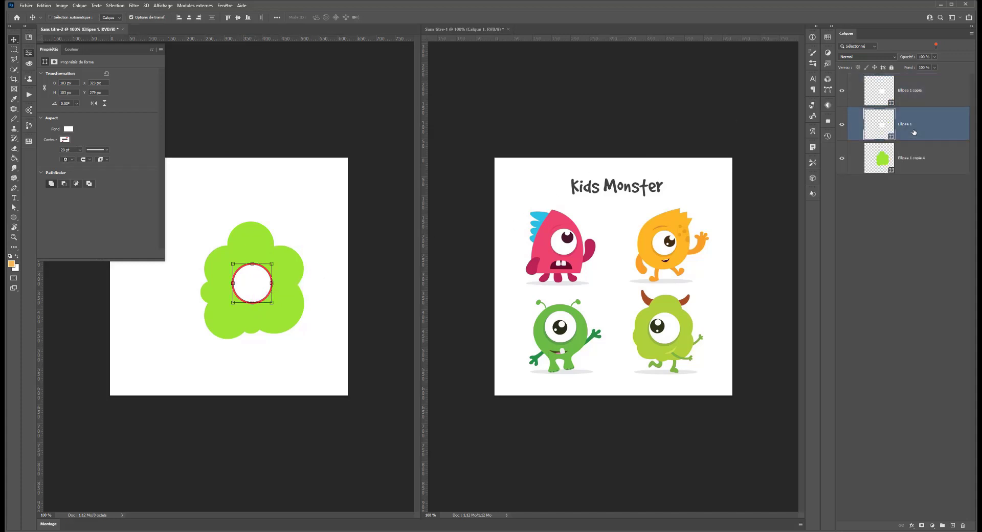
left_click(69, 129)
left_click(102, 226)
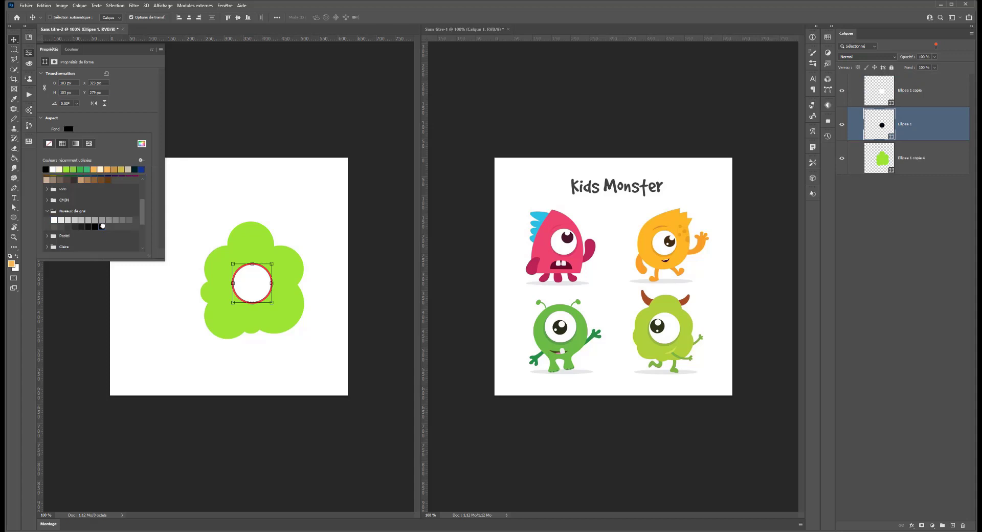
left_click_drag(935, 56, 914, 66)
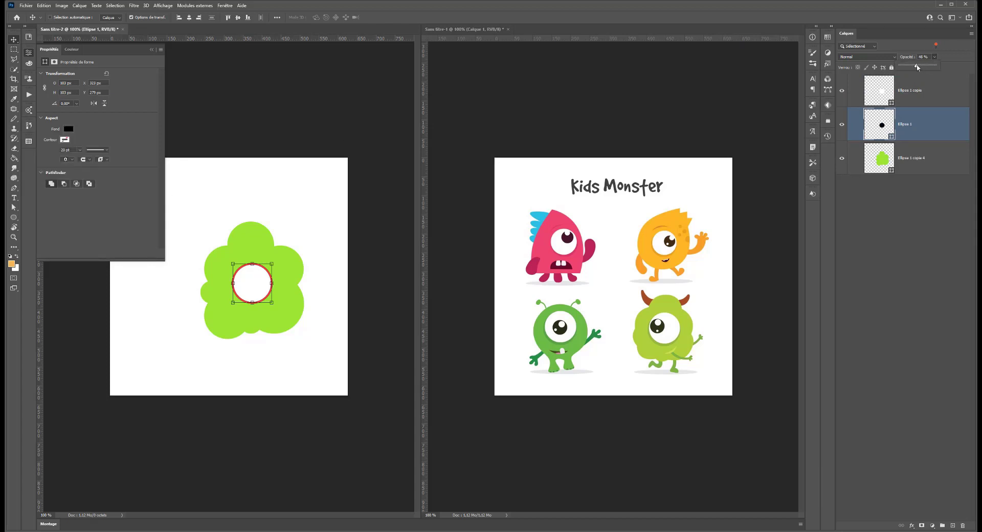
Step: Offset the black circle slightly down and left behind the white eye as a shadow and lower its opacity to 23%
left_click_drag(254, 294, 253, 298)
key("Left")
key("Left")
key("Left")
key("Up")
key("Up")
key("Left")
key("Left")
key("Down")
key("Left")
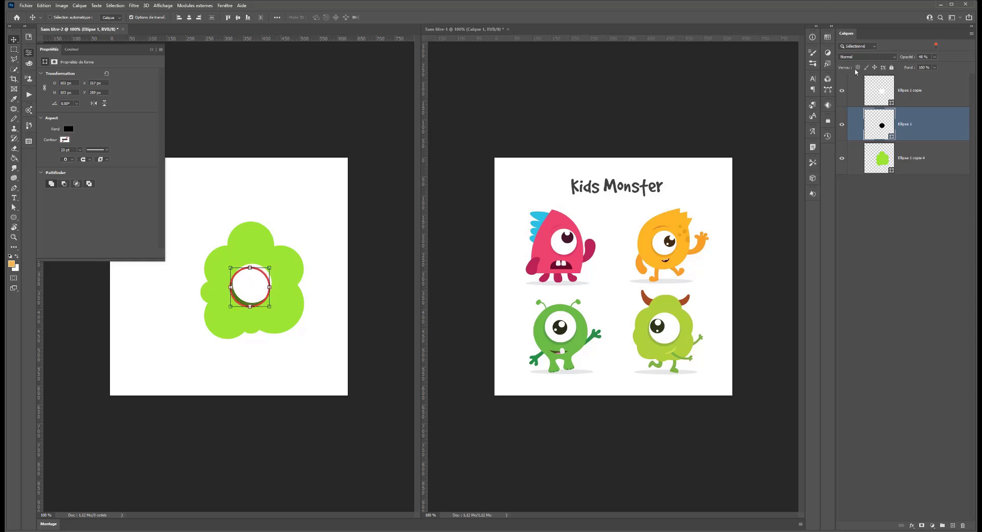
left_click(934, 67)
Step: Change the body's fill to a more muted yellow-green and nudge the eye's shadow circle slightly up
left_click(880, 160)
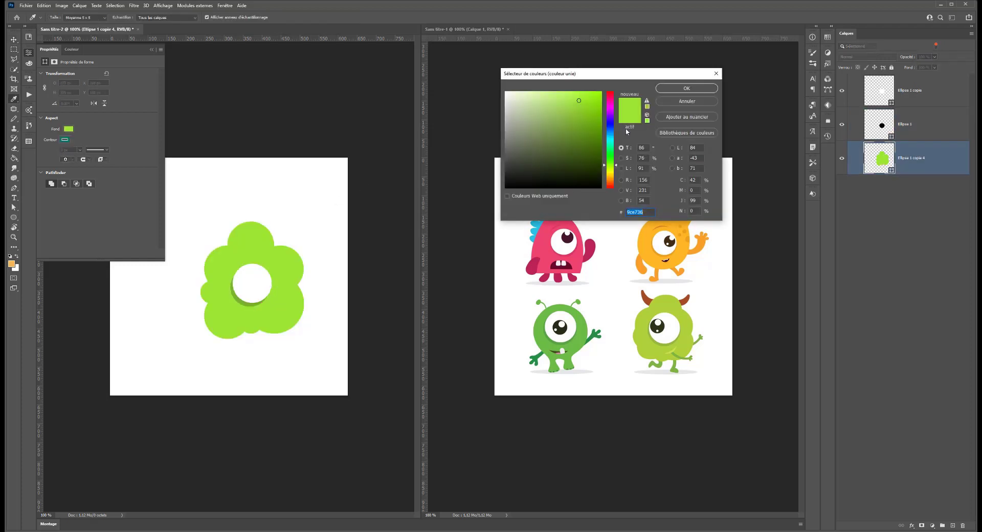
left_click_drag(588, 113, 570, 107)
left_click_drag(609, 180, 612, 168)
left_click(687, 89)
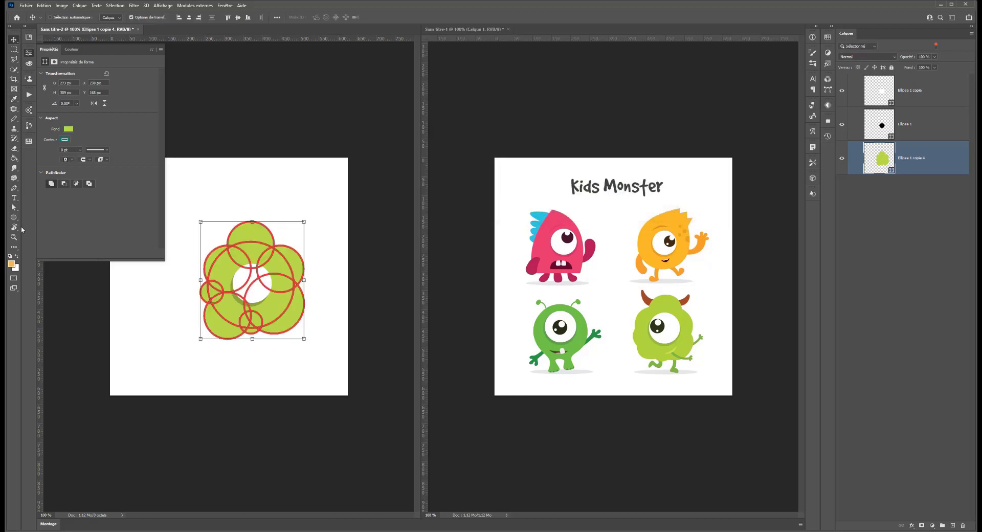
left_click(924, 131)
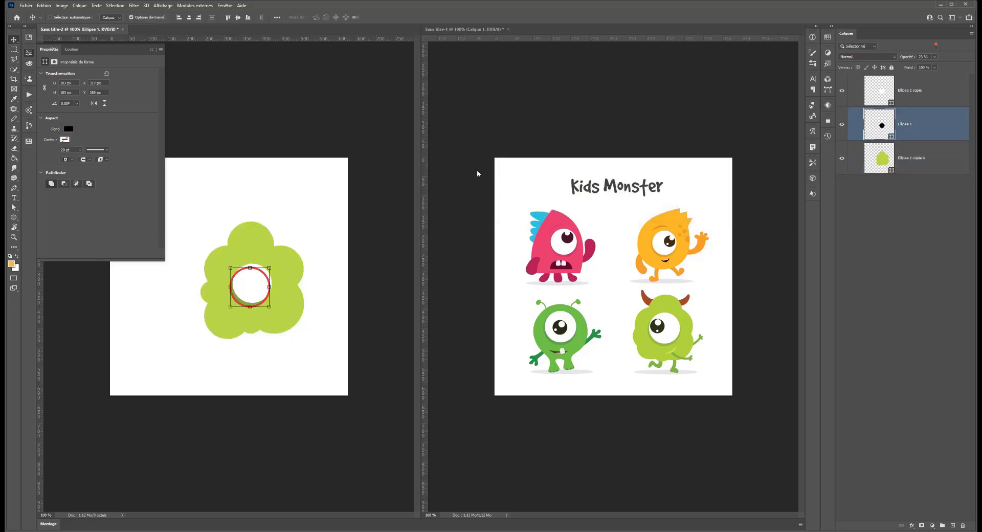
key("Up")
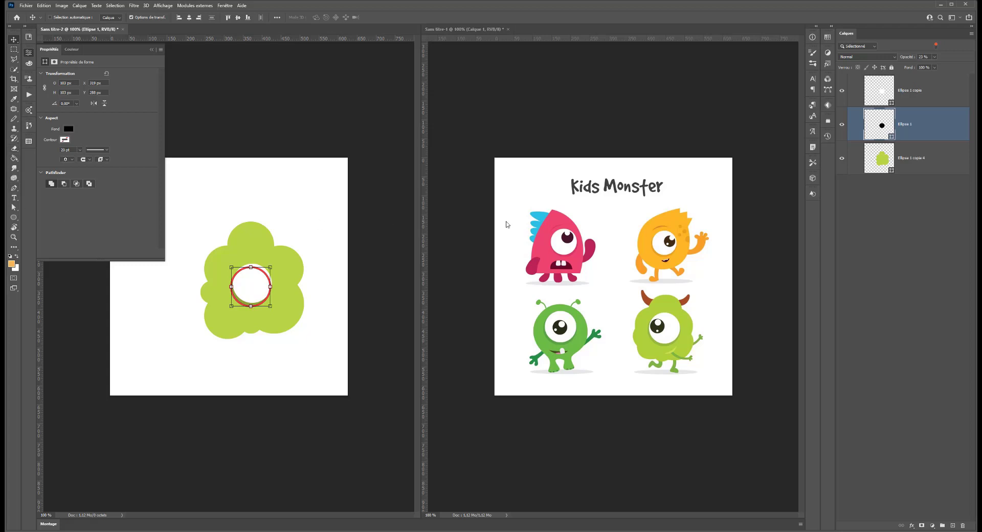
Step: Duplicate the white eye circle, scale the copy to about 58 px wide around its centre, and fill it black for the pupil
left_click(930, 86)
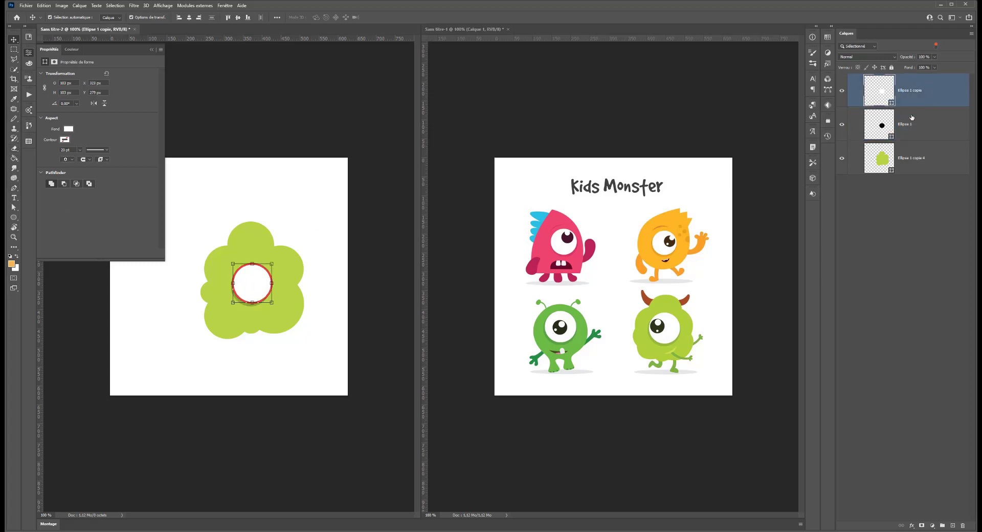
key("ctrl+j")
key("ctrl+t")
left_click_drag(272, 262, 263, 273)
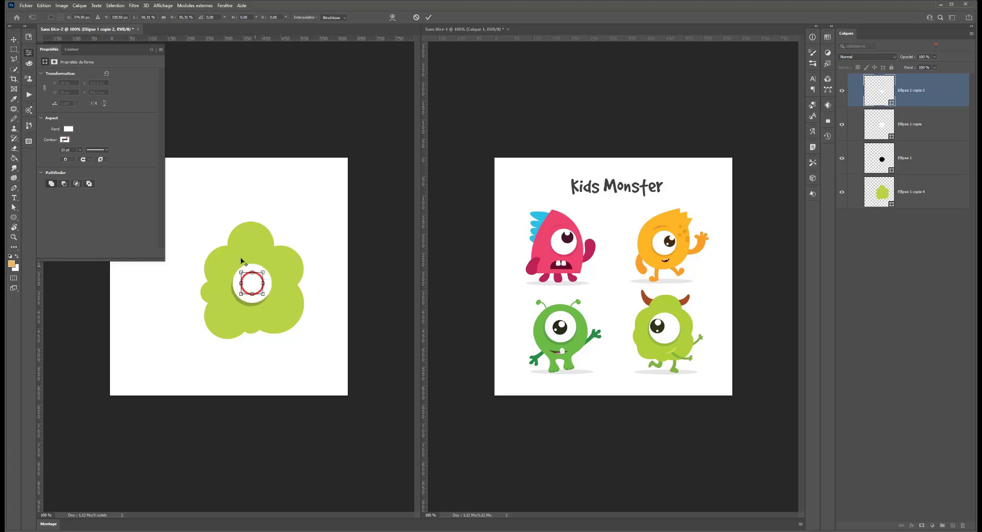
left_click(72, 129)
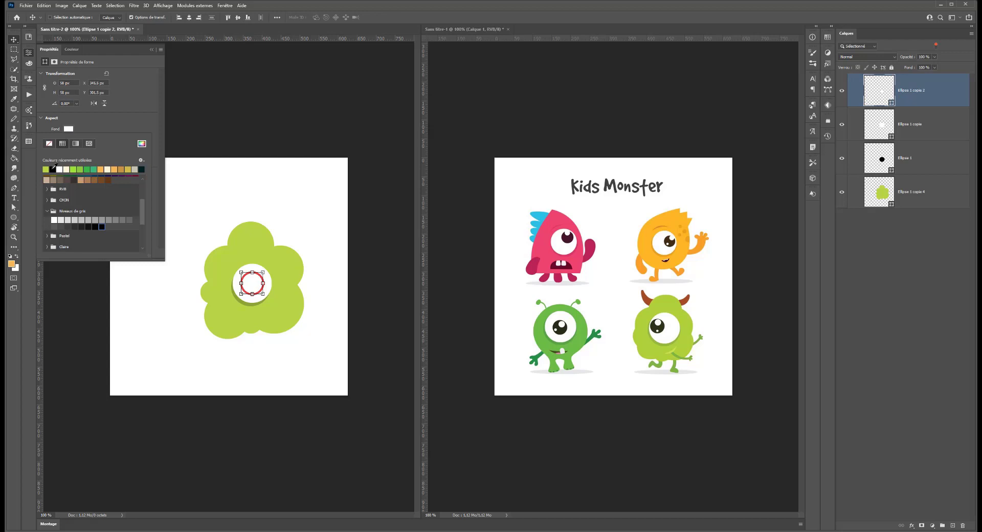
left_click(54, 169)
left_click(204, 195)
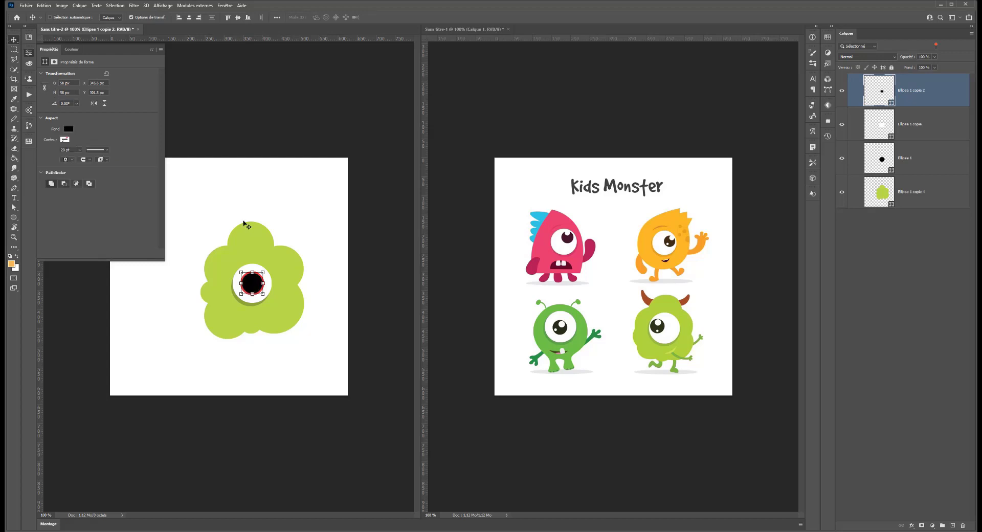
Step: Scale the black pupil down to about 30 px wide and move it slightly left inside the white eye
key("ctrl+t")
left_click_drag(264, 273, 247, 282)
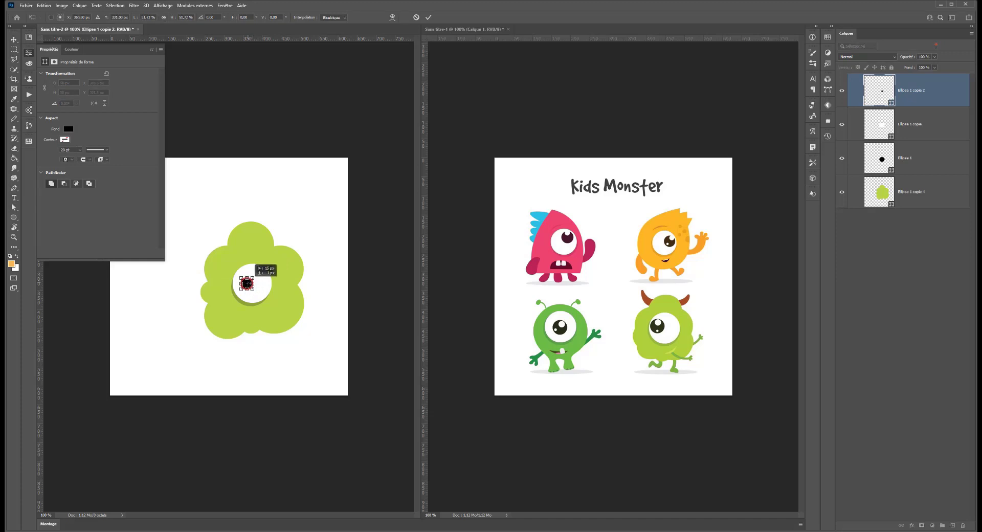
key("Return")
Step: Duplicate the pupil, fill the copy white, and shrink it to about 10 px as a highlight in the pupil's upper part
key("ctrl+plus")
key("ctrl+plus")
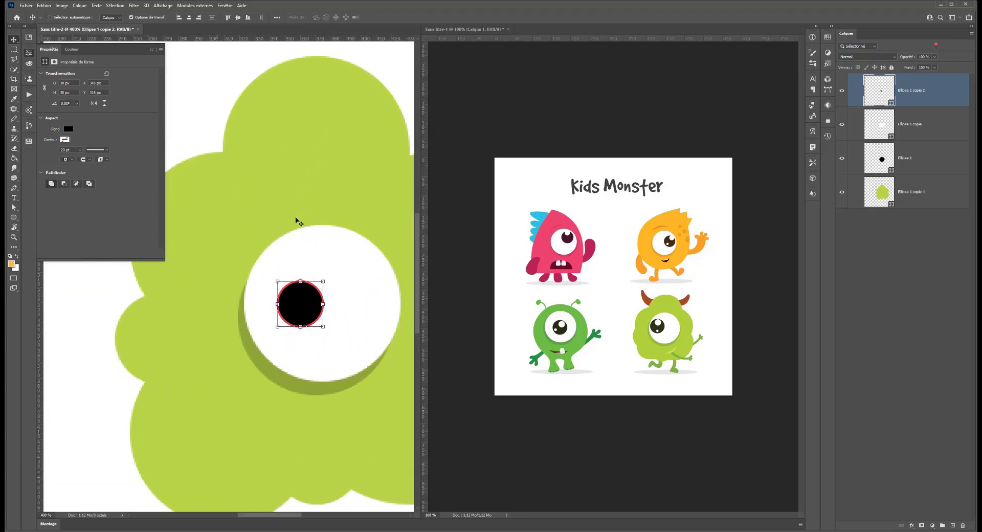
key("ctrl+j")
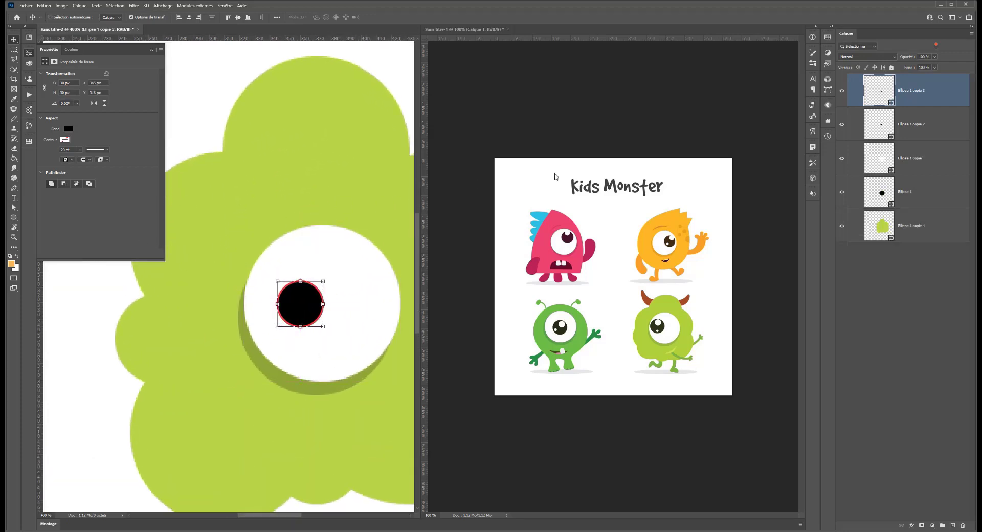
left_click(69, 129)
left_click(60, 167)
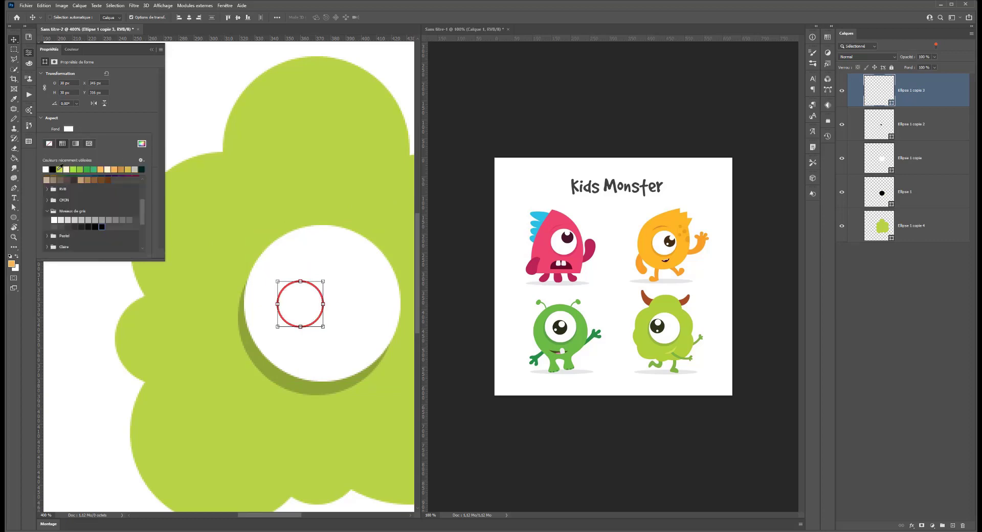
left_click(12, 41)
key("ctrl+t")
left_click_drag(323, 281, 301, 294)
key("Return")
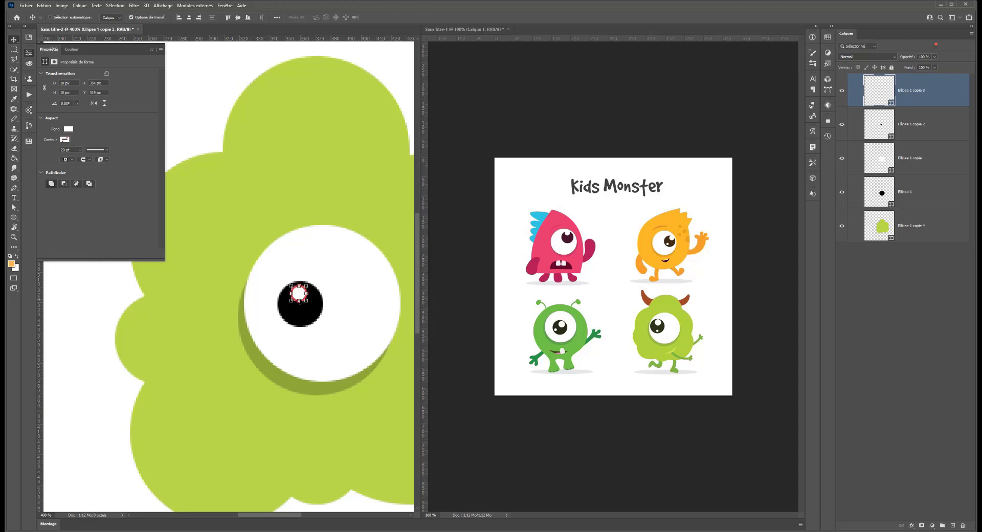
Step: Duplicate the white highlight, shrink the copy to about 5 px, and place it in the lower part of the pupil
key("ctrl+j")
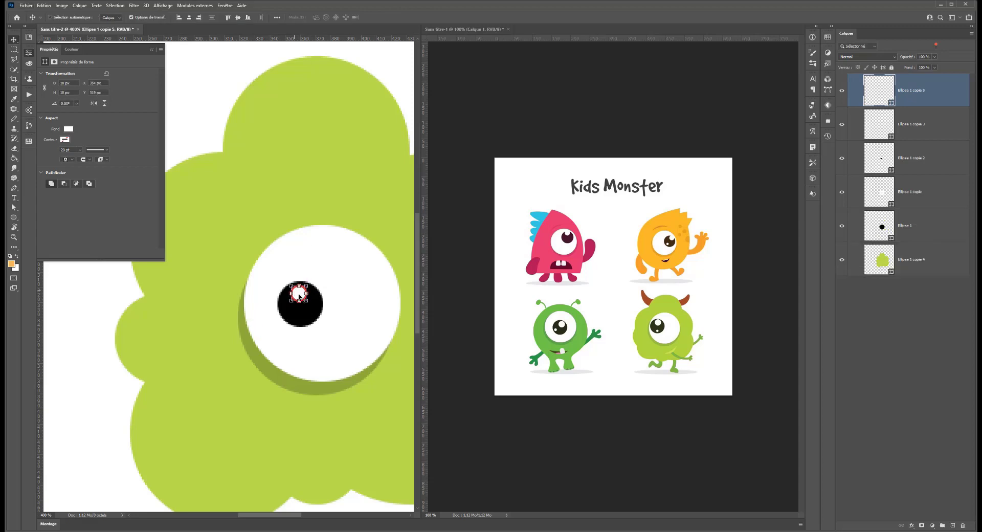
key("ctrl+t")
left_click_drag(307, 284, 302, 289)
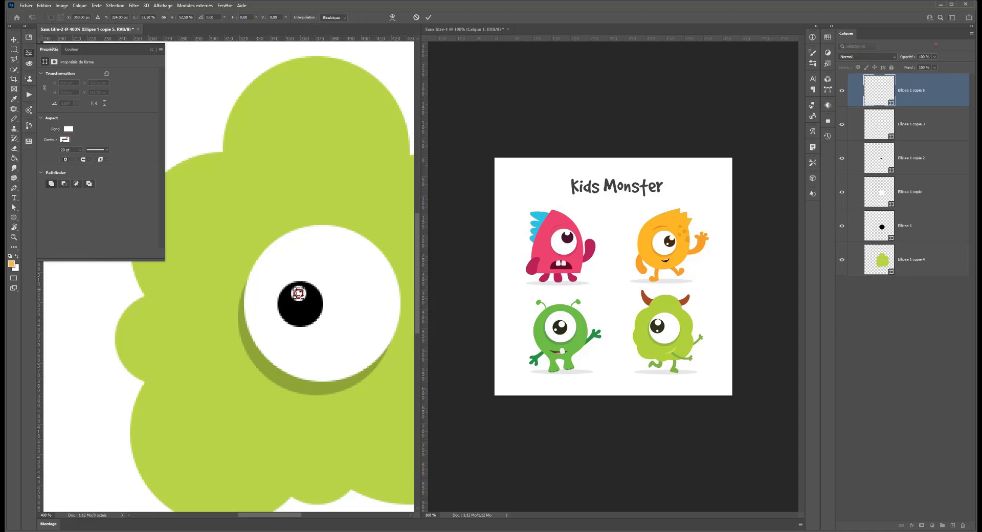
key("shift+Down")
key("shift+Down")
key("shift+Up")
key("Down")
key("Down")
key("Down")
key("Down")
key("ctrl+minus")
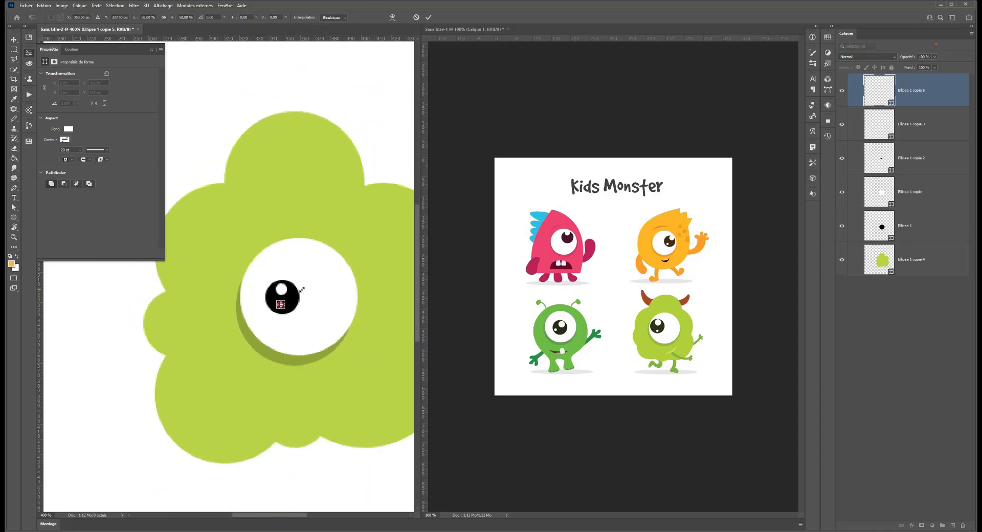
key("ctrl+minus")
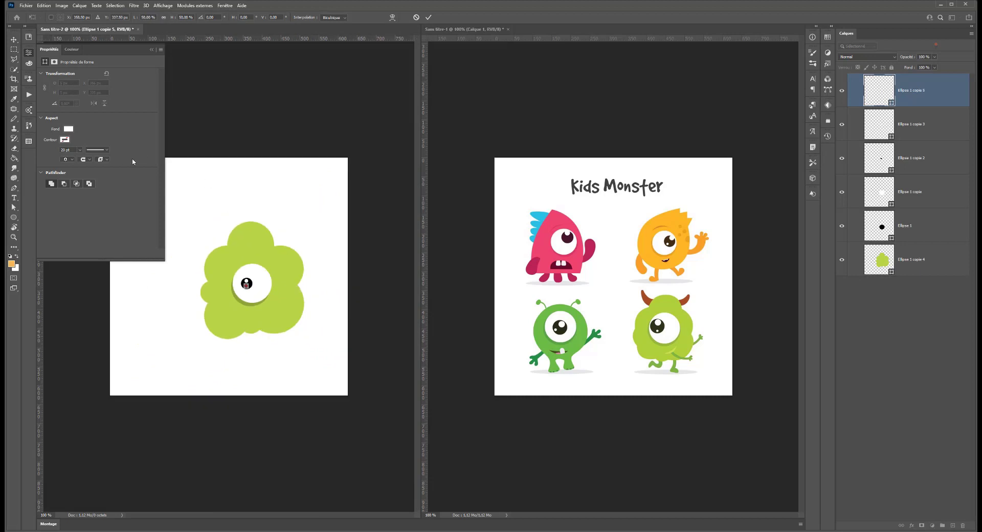
key("Return")
Step: Shift the small lower highlight slightly left and enlarge the upper highlight to about 13 px wide
key("m")
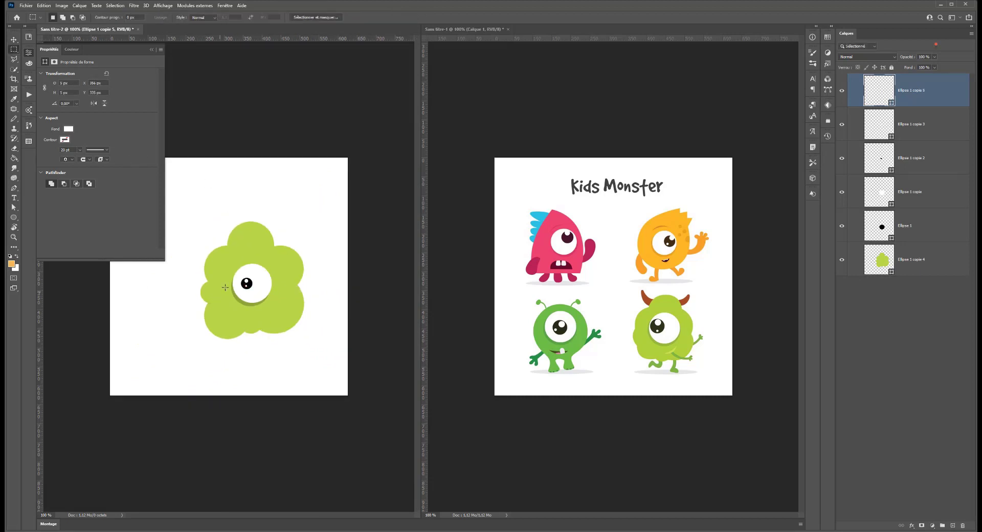
key("ctrl+plus")
key("ctrl+plus")
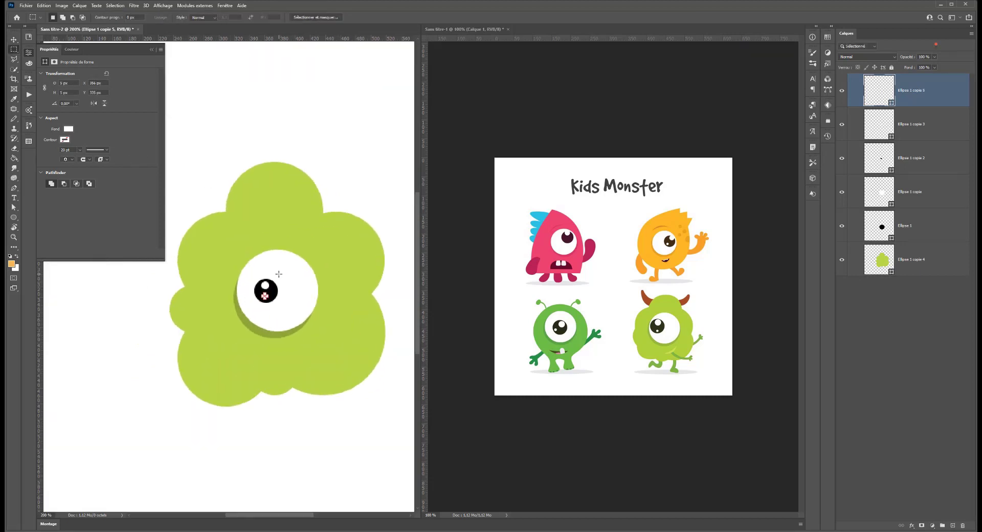
key("ctrl+plus")
key("ctrl+plus")
key("ctrl+plus")
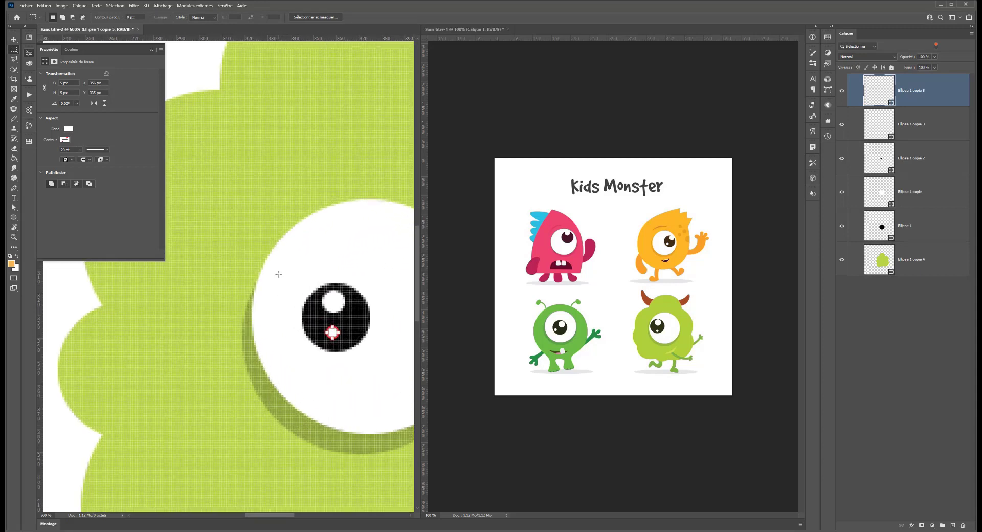
left_click_drag(332, 332, 330, 333)
key("v")
left_click_drag(329, 325, 351, 318)
left_click(337, 301, "ctrl")
key("Return")
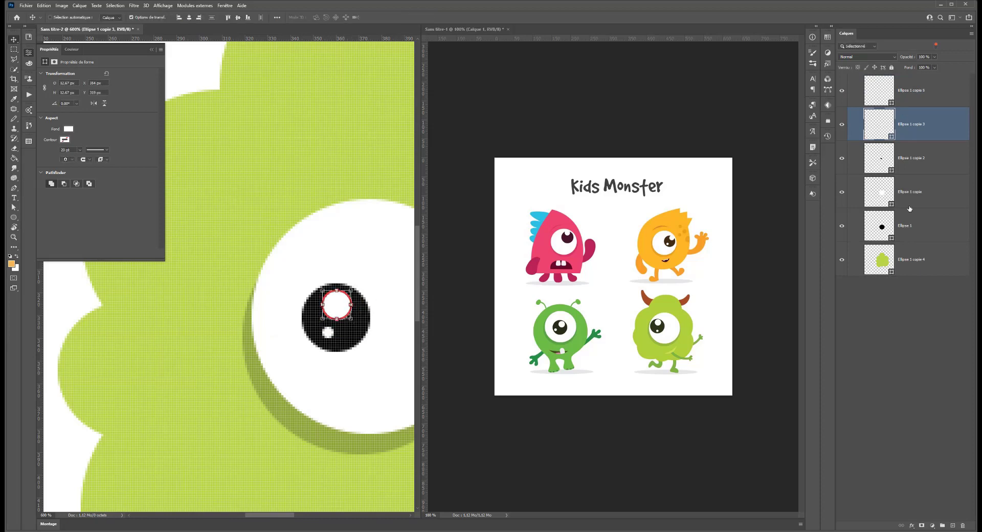
Step: Group the black pupil layer with its two white highlight layers and name the group "pupille"
left_click(909, 205)
left_click(916, 164)
left_click(920, 94, "shift")
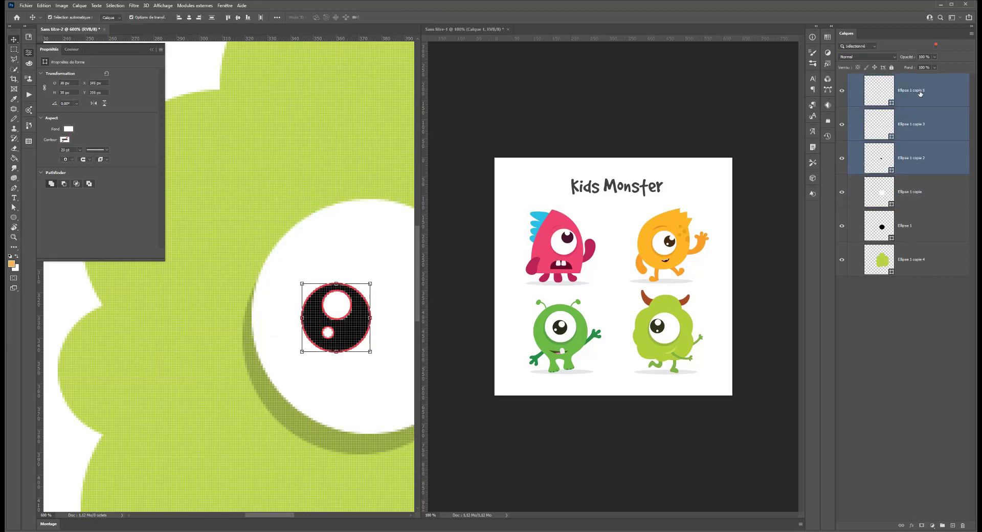
key("ctrl+g")
double_click(884, 78)
type("oeil")
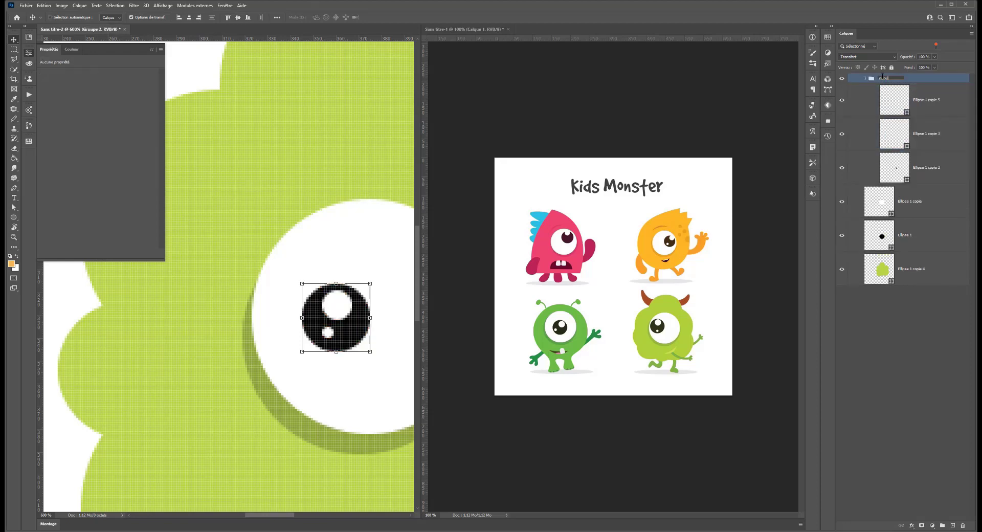
key("Return")
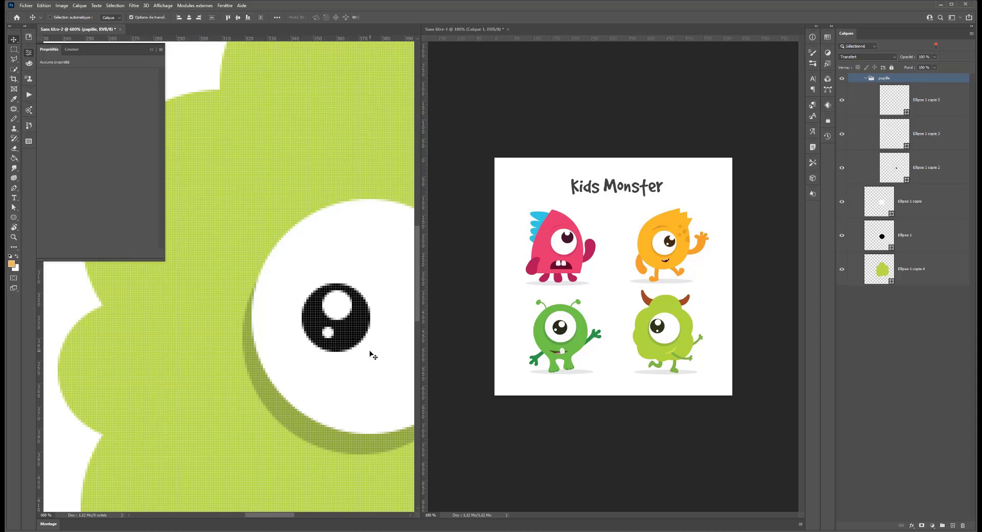
Step: Enlarge the pupil group proportionally and reposition it slightly left of centre inside the white eye
left_click_drag(371, 353, 404, 385)
left_click_drag(369, 359, 354, 338)
key("Return")
scroll(381, 293, "down", 3)
scroll(381, 293, "down", 3)
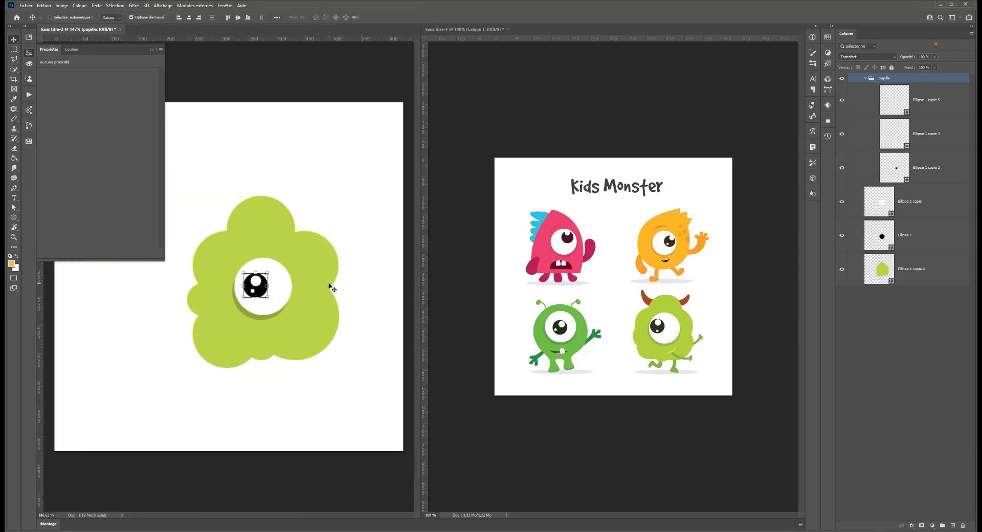
left_click(15, 54)
scroll(342, 333, "up", 2)
scroll(342, 333, "down", 2)
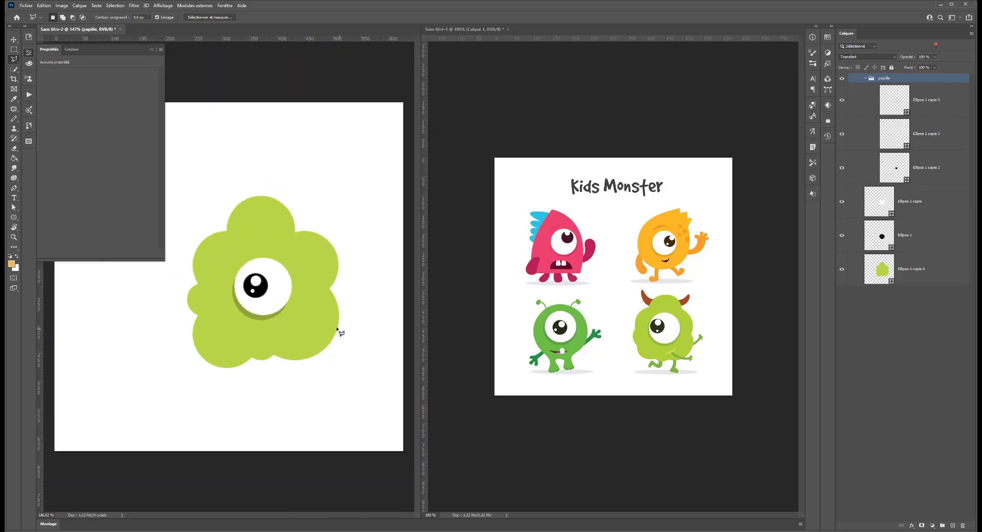
Step: Create a triangle about 44 px tall in the blank area above and beside the body, with no outline
left_click(14, 217)
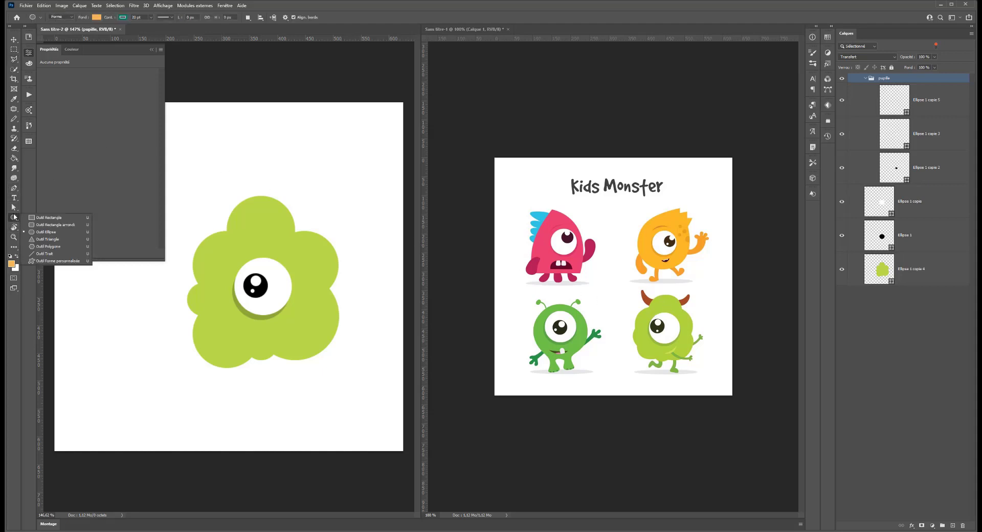
left_click(38, 241)
left_click_drag(318, 149, 340, 176)
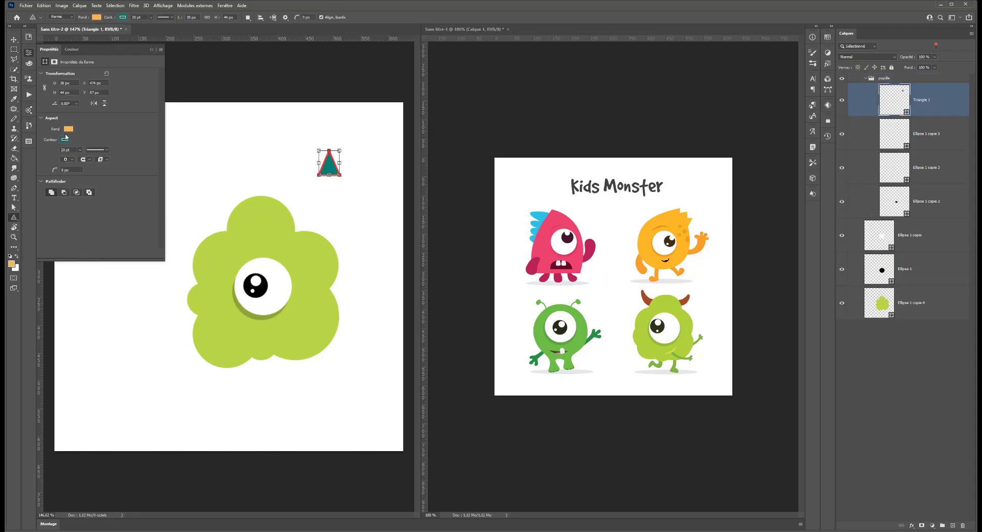
left_click(65, 140)
left_click(50, 155)
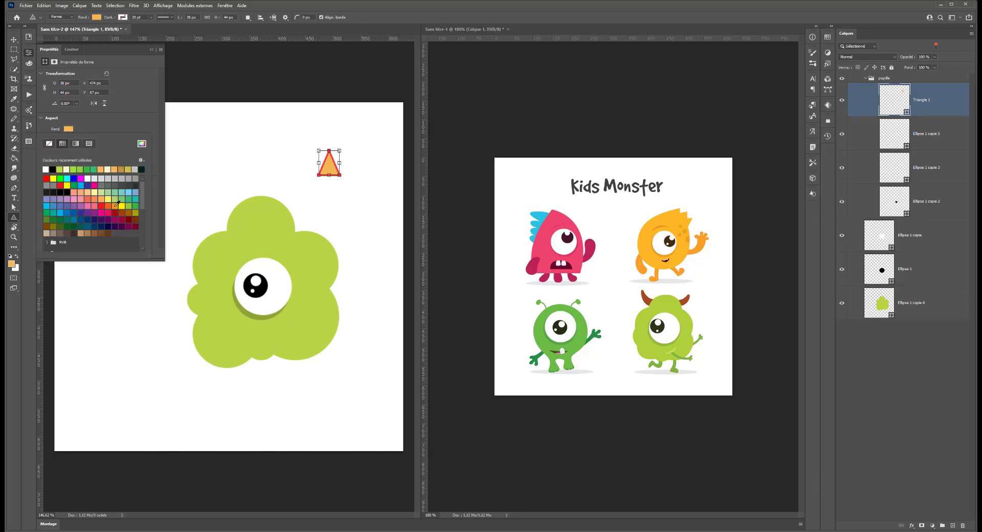
Step: Set the triangle's fill to the reddish brown #8b502d, similar to the reference monster's horns
left_click(130, 214)
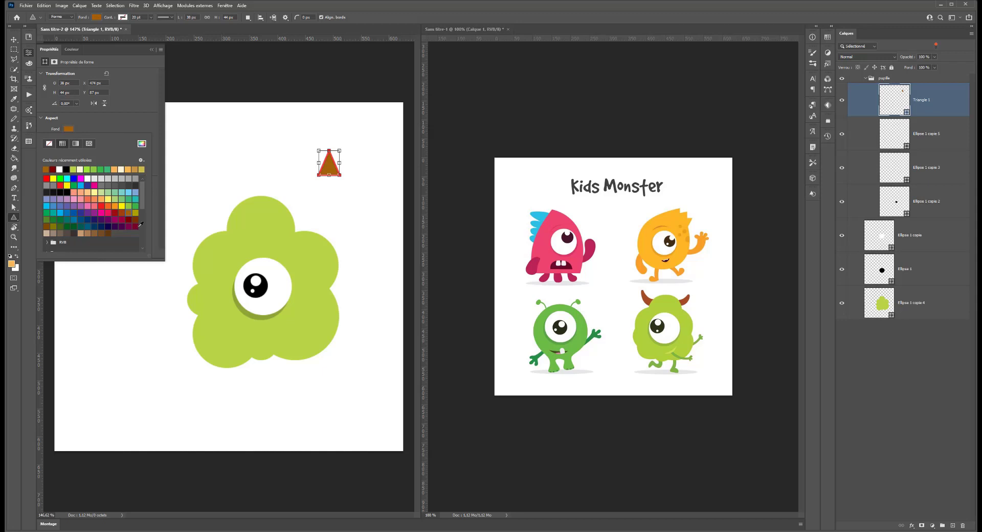
left_click(142, 144)
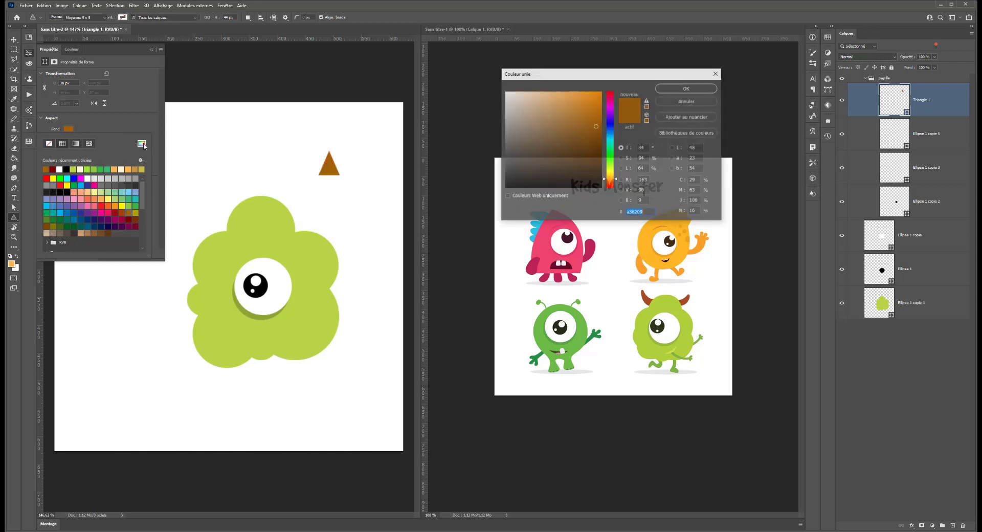
left_click_drag(611, 179, 611, 182)
left_click(588, 125)
left_click_drag(566, 139, 572, 129)
left_click(693, 87)
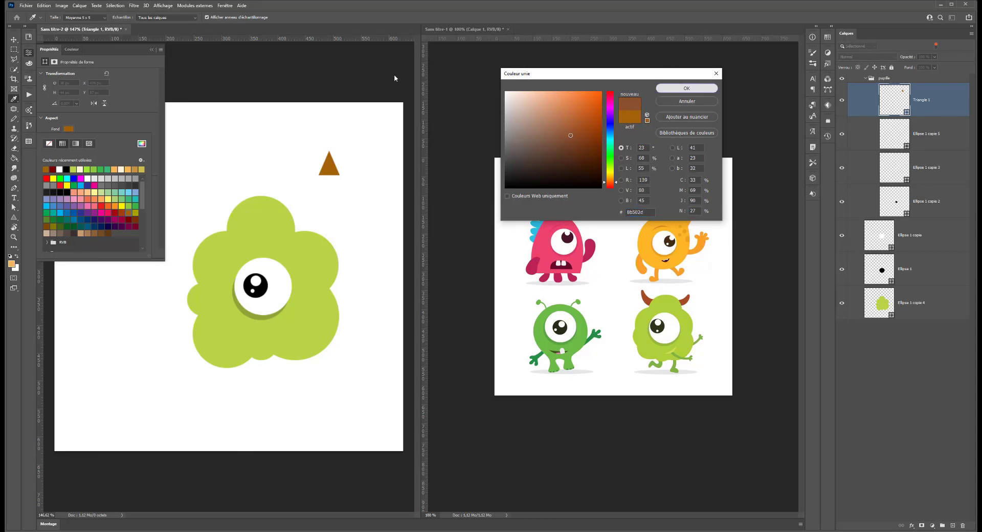
Step: Round the brown triangle's corners with a radius of about 3.35 px
scroll(91, 138, "up", 1)
scroll(89, 138, "up", 1)
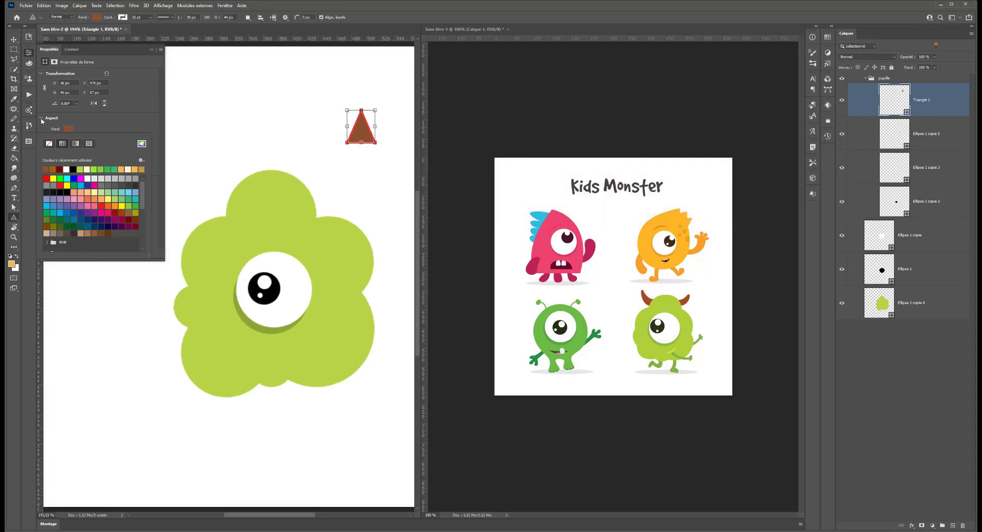
left_click(102, 126)
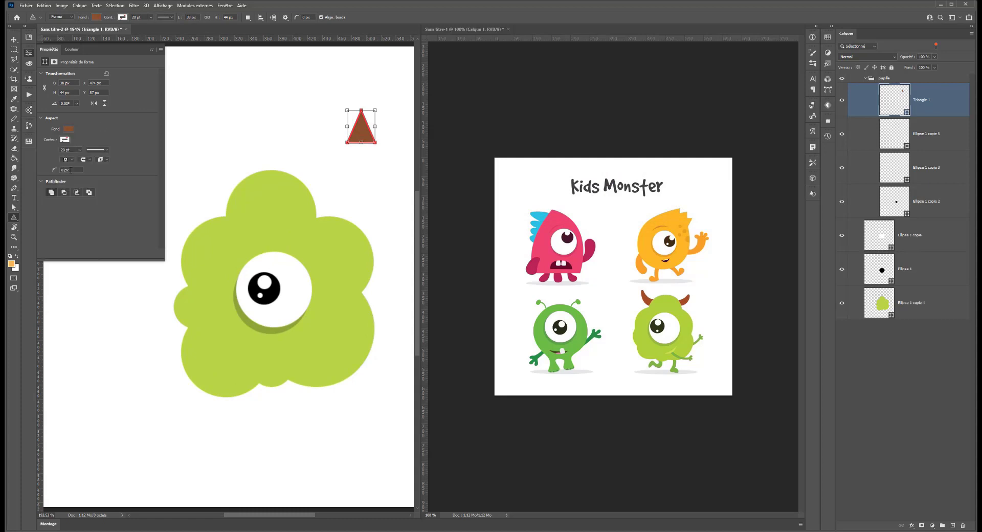
key("Up")
left_click_drag(118, 143, 287, 127)
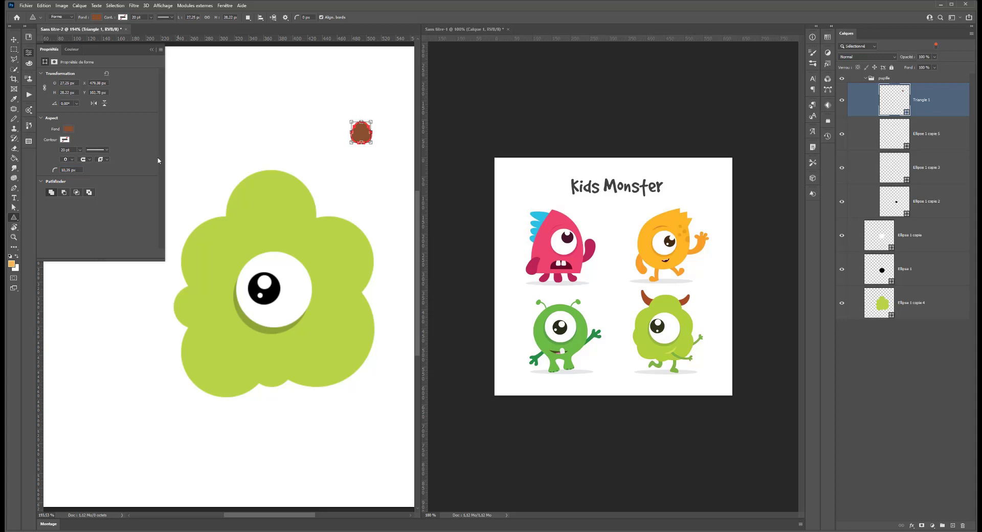
key("Down")
key("Down")
key("Return")
Step: Widen the drawing's workspace, keep the green reference monster in view, and move the brown triangle slightly lower toward the body
left_click(13, 39)
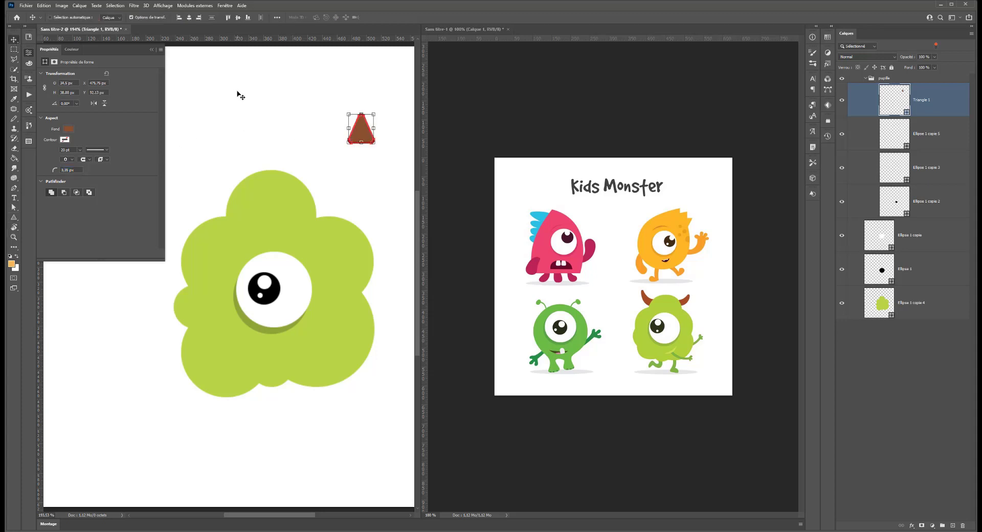
key("ctrl+plus")
key("ctrl+plus")
left_click_drag(238, 94, 136, 177)
left_click_drag(421, 189, 594, 189)
left_click(688, 218)
left_click_drag(646, 229, 596, 221)
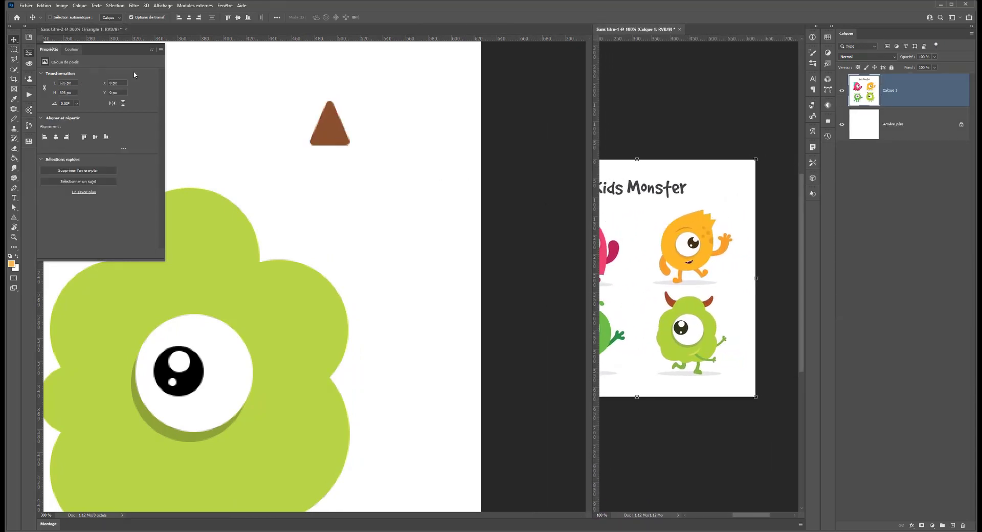
left_click_drag(330, 124, 349, 175)
Step: Add an anchor point on the triangle's left edge and pull that side inward to form a curved horn
left_click(13, 208)
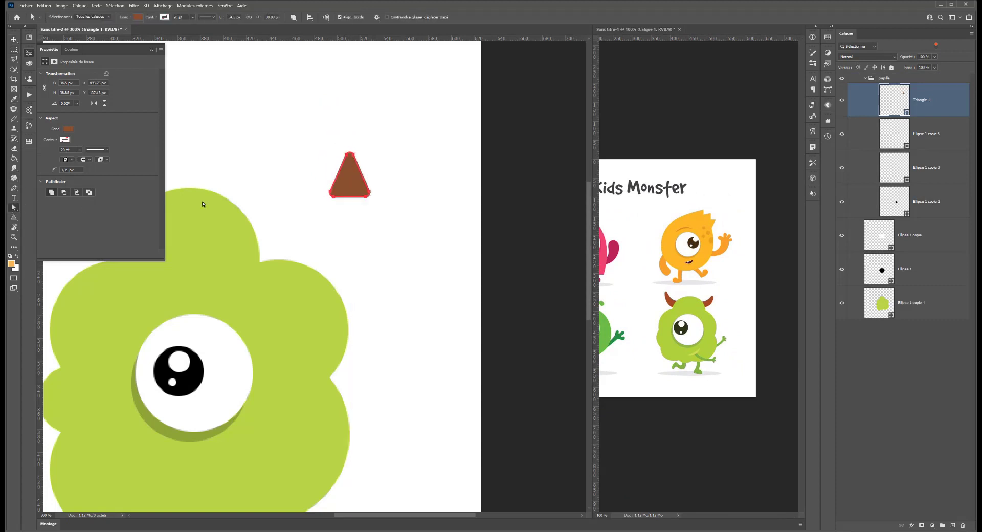
left_click_drag(327, 189, 335, 201)
left_click(14, 188)
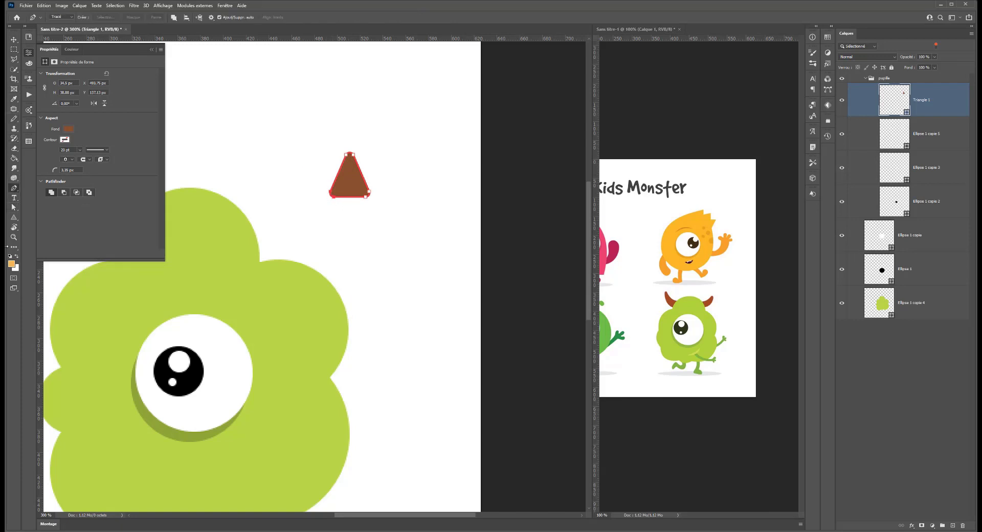
left_click(337, 176)
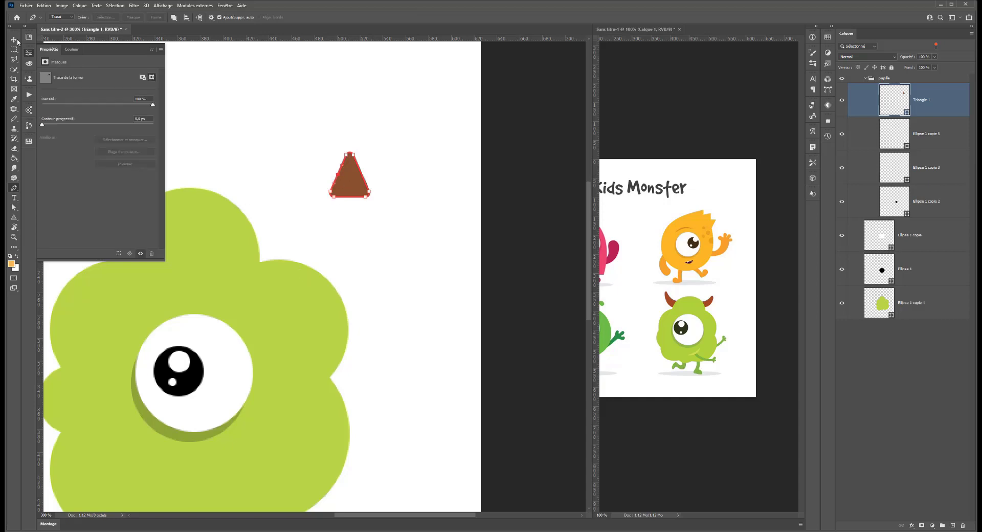
left_click(14, 207)
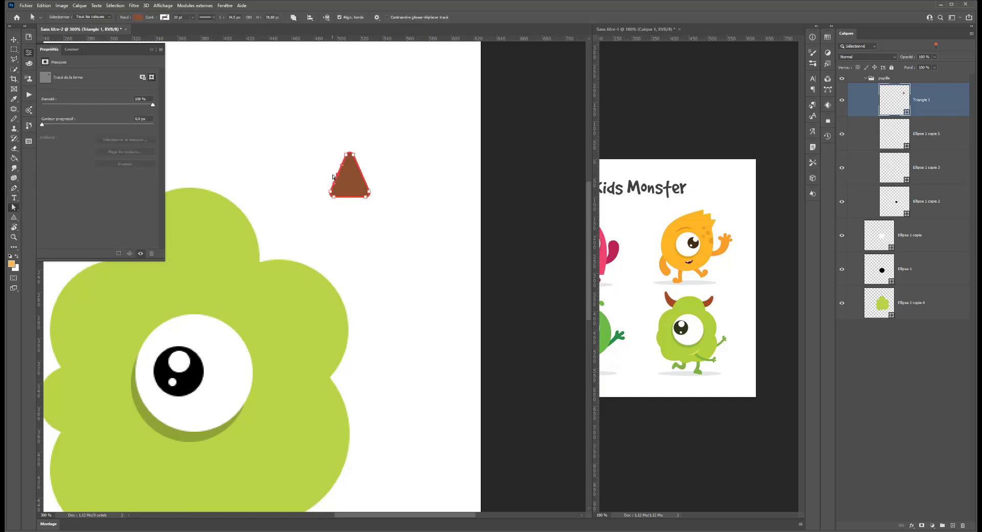
mouse_move(338, 175)
left_mouse_down()
mouse_move(349, 180)
mouse_move(341, 213)
mouse_move(341, 193)
left_mouse_up()
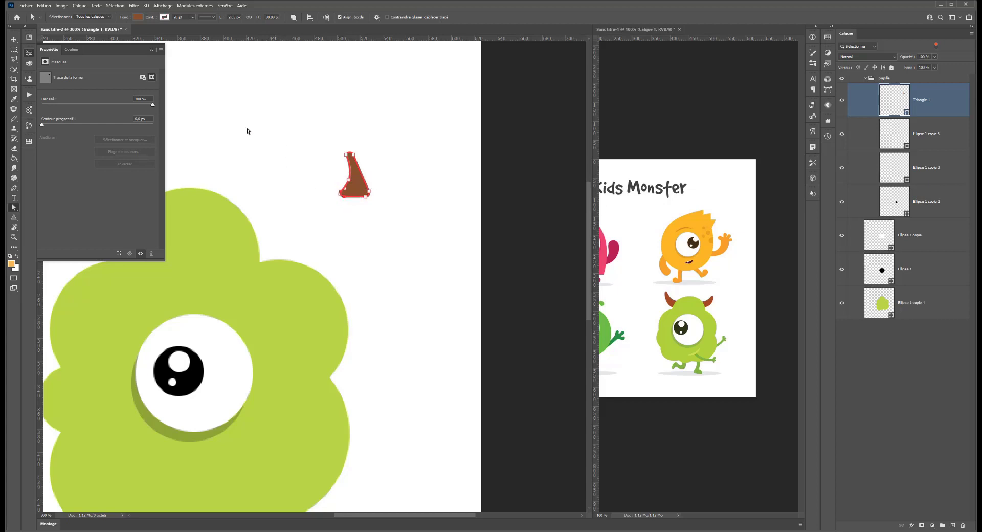
Step: Rotate the horn 45° and place it at the notch on the body's upper right
left_click(11, 39)
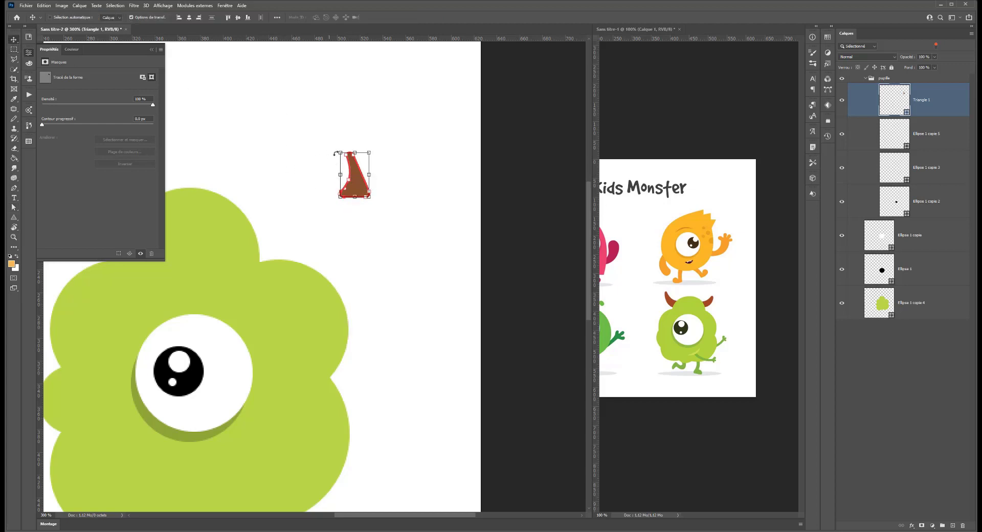
left_click_drag(336, 149, 287, 249)
left_click_drag(275, 253, 275, 251)
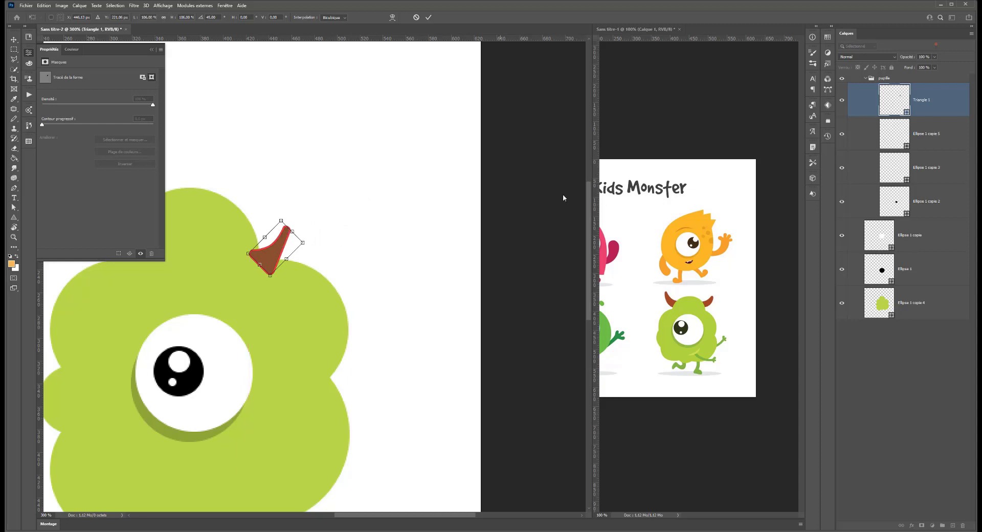
Step: Move the horn layer beneath the green body layer so its base sits behind the body
left_click_drag(896, 118, 883, 318)
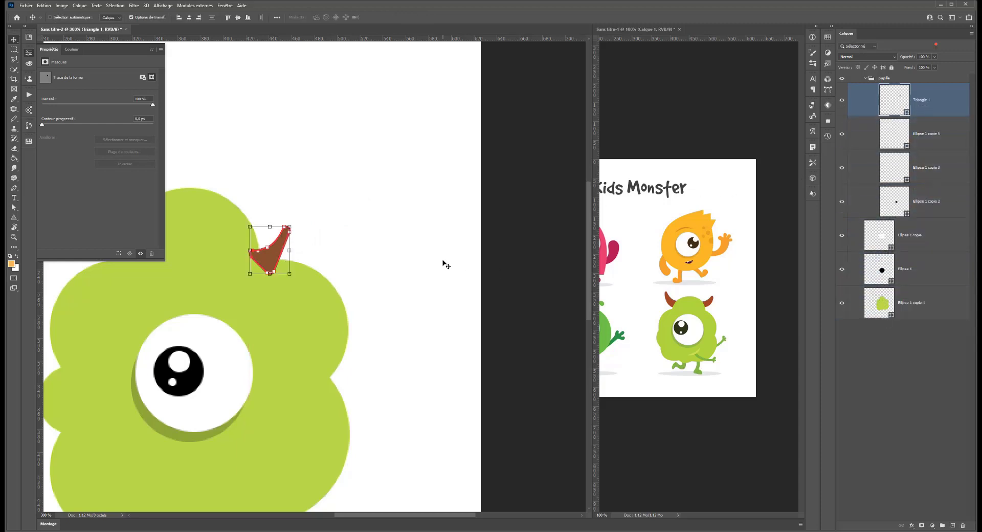
left_click_drag(893, 106, 888, 306)
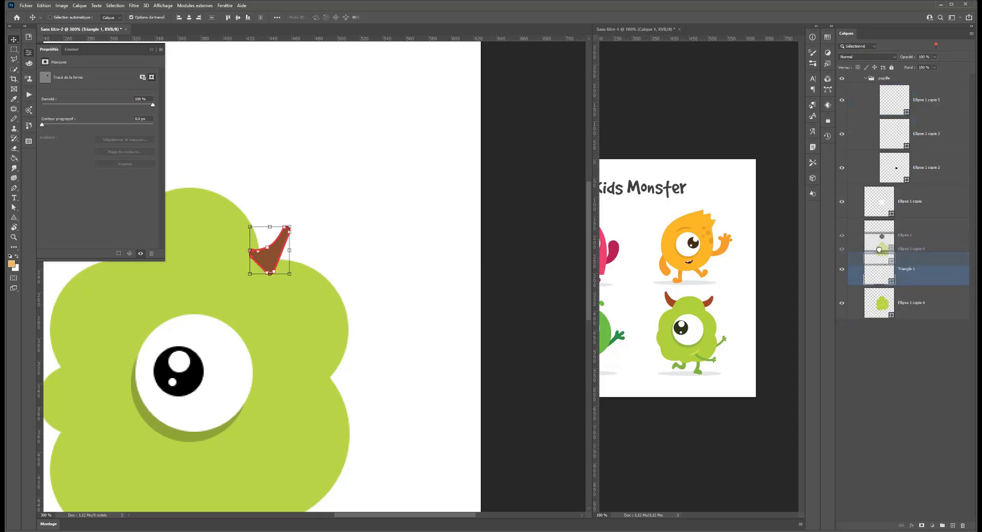
left_click(879, 263)
left_click(899, 312)
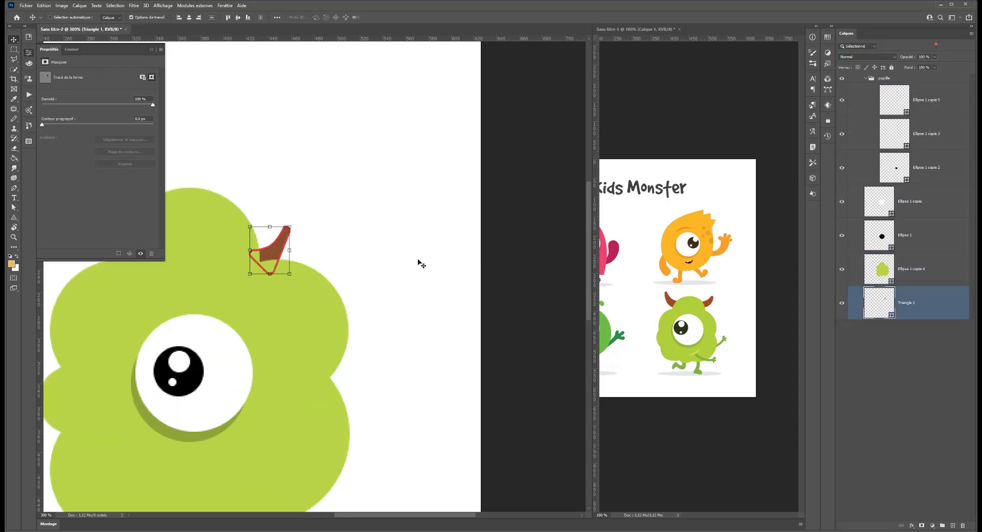
Step: Enlarge the horn to about 157 %, reposition it, and tilt it slightly further outward from the head
left_click_drag(290, 225, 311, 204)
left_click_drag(274, 250, 276, 256)
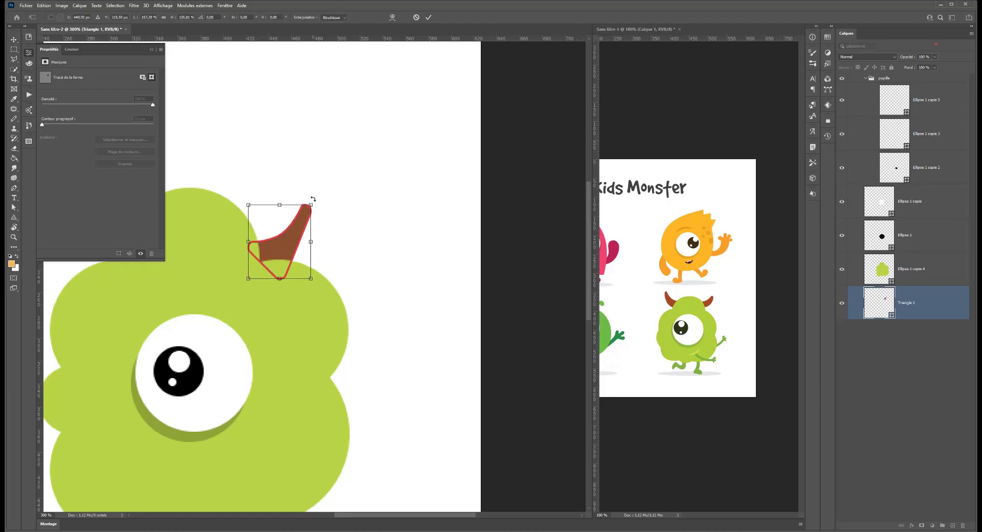
left_click_drag(313, 199, 327, 211)
Step: Reshape the horn's tip and lower edge into a smoother curve using its anchor points
left_click(14, 208)
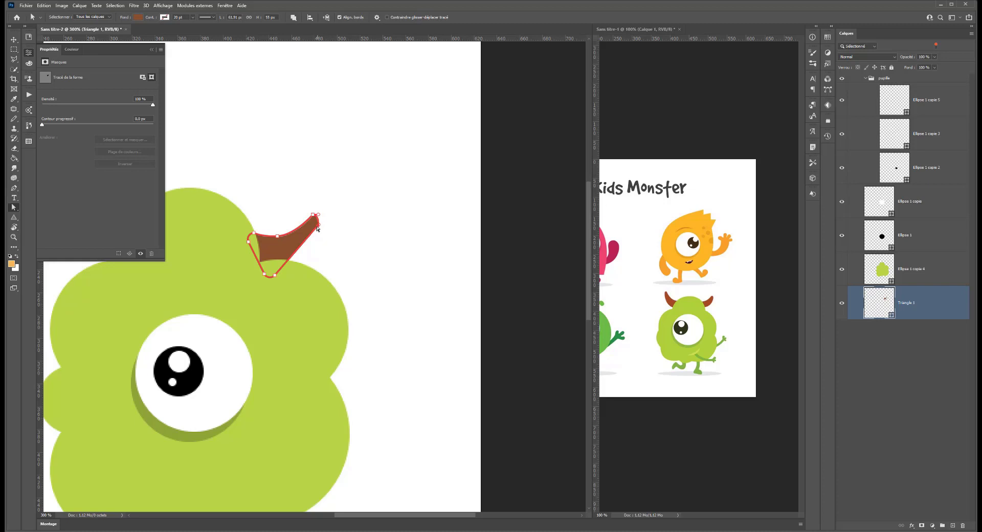
left_click_drag(307, 235, 402, 219)
left_click(332, 190)
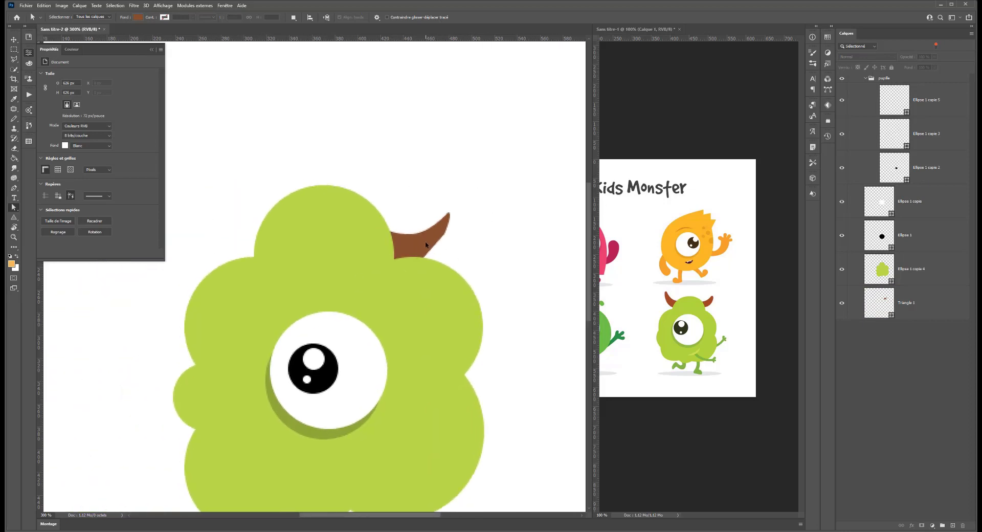
Step: Duplicate the horn, mirror the copy about the vertical axis, and place it at the notch on the head's upper left
left_click(921, 300)
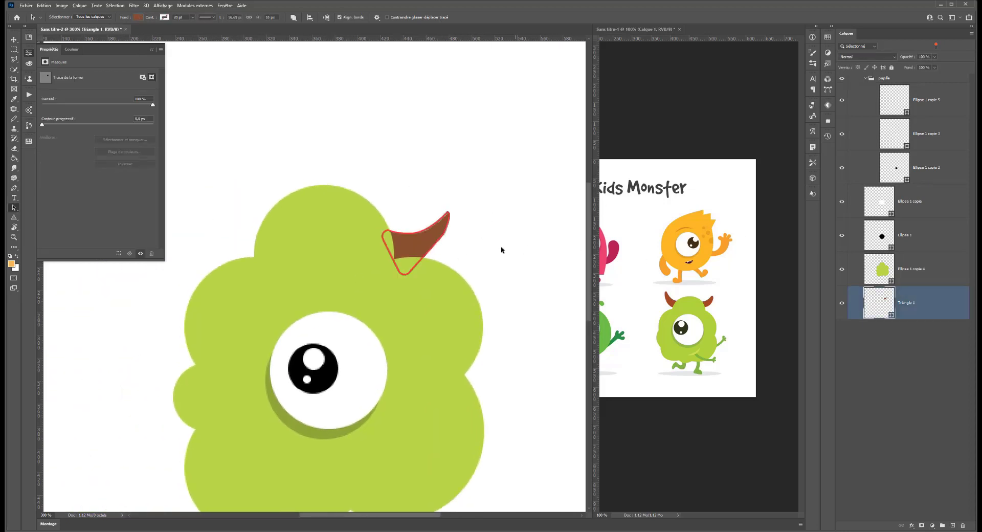
left_click(14, 39)
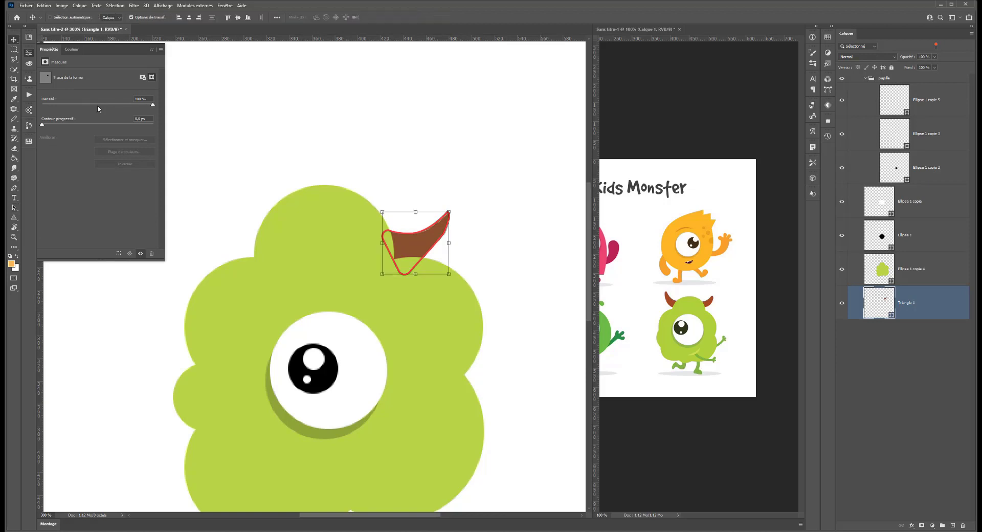
left_click_drag(414, 242, 267, 238)
key("ctrl+t")
right_click(275, 246)
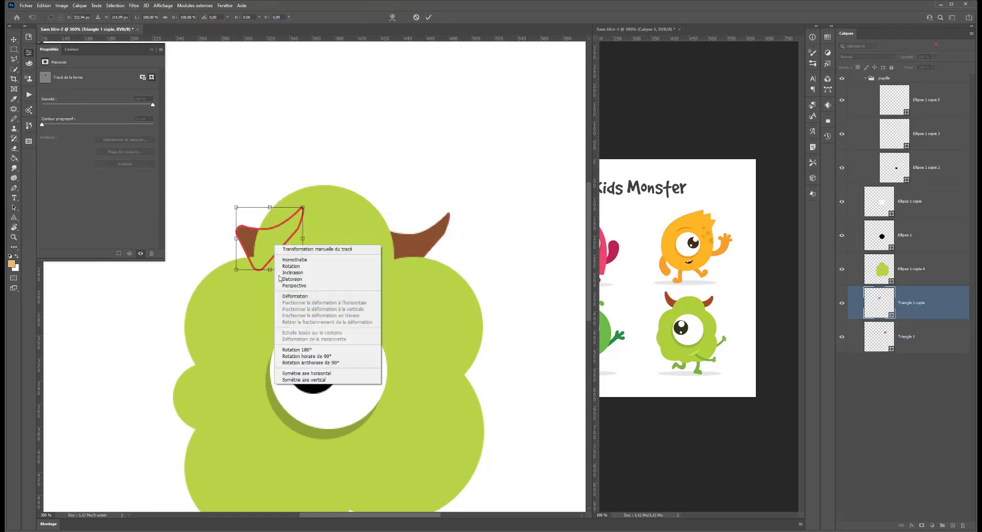
left_click(323, 381)
left_click_drag(270, 250, 238, 266)
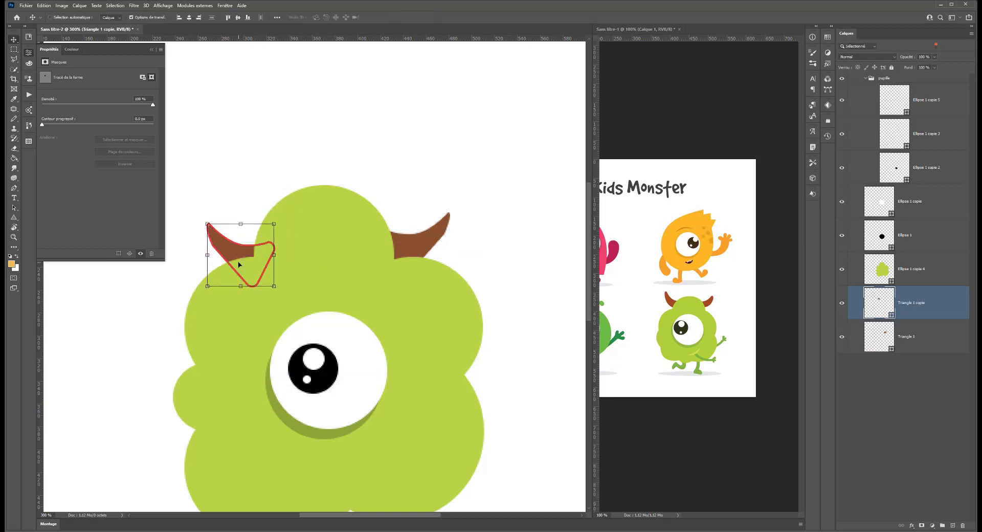
Step: Try to draw a curved smile below the eye with the Pen tool
key("m")
left_click_drag(372, 172, 446, 154)
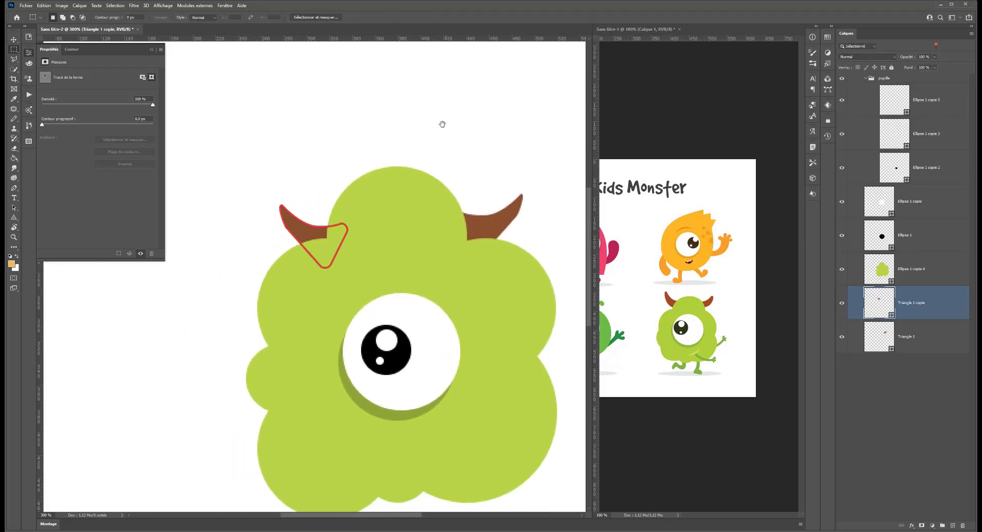
scroll(393, 266, "down", 3)
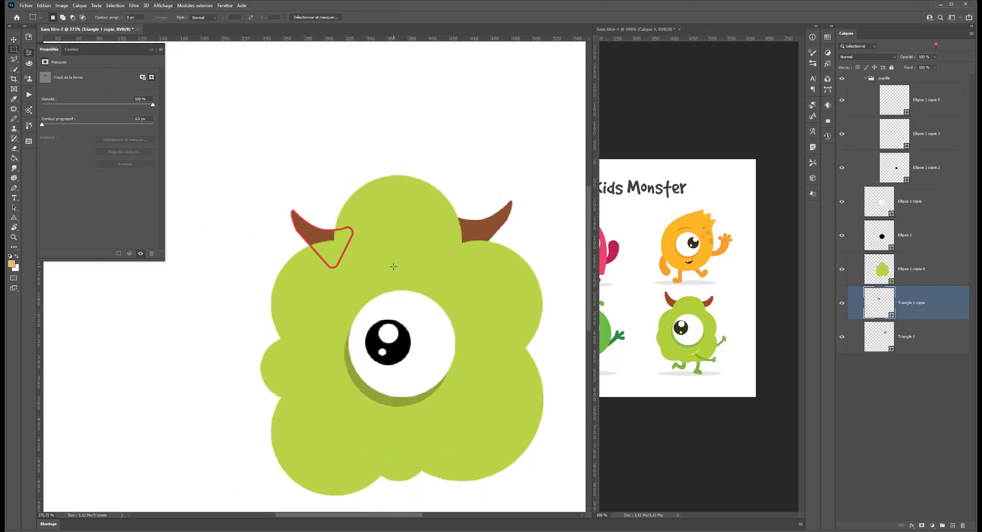
scroll(393, 266, "up", 2)
left_click_drag(384, 297, 385, 210)
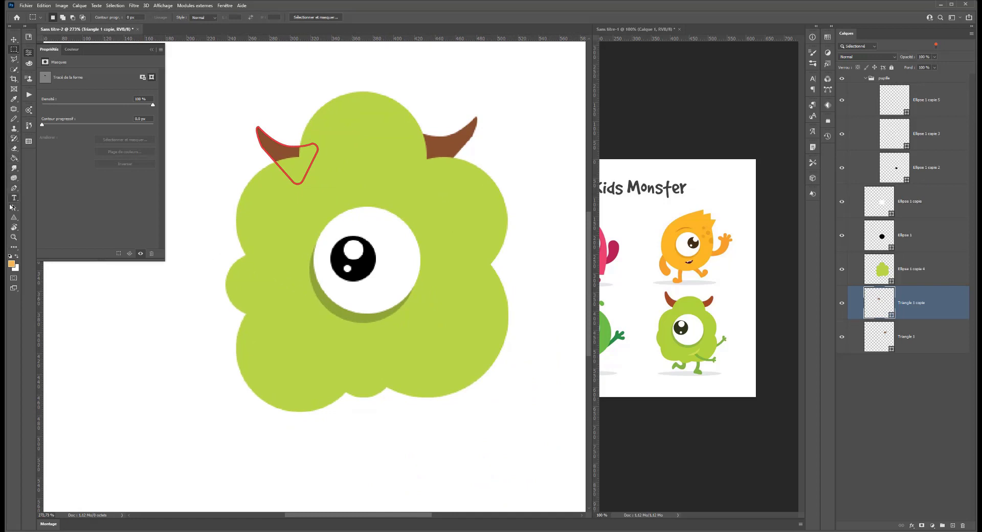
left_click(15, 188)
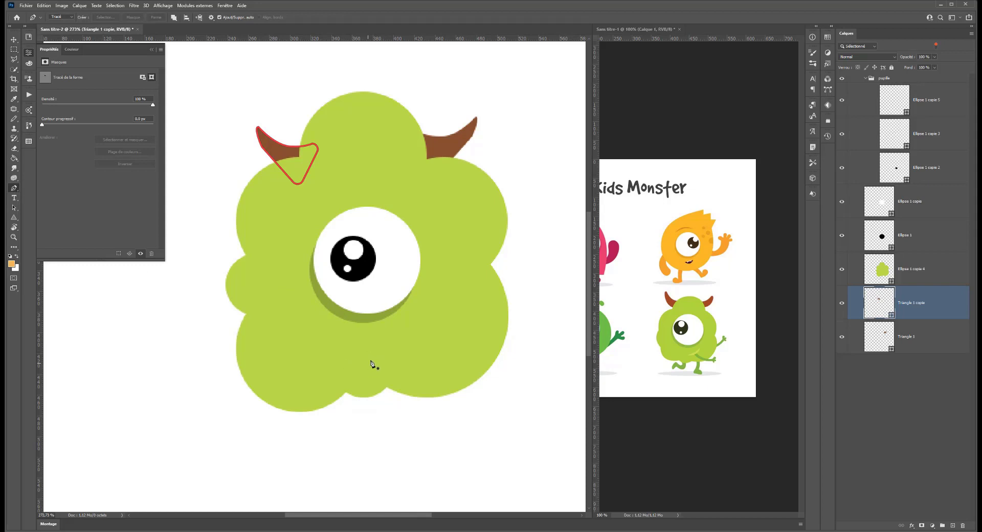
left_click_drag(457, 320, 490, 269)
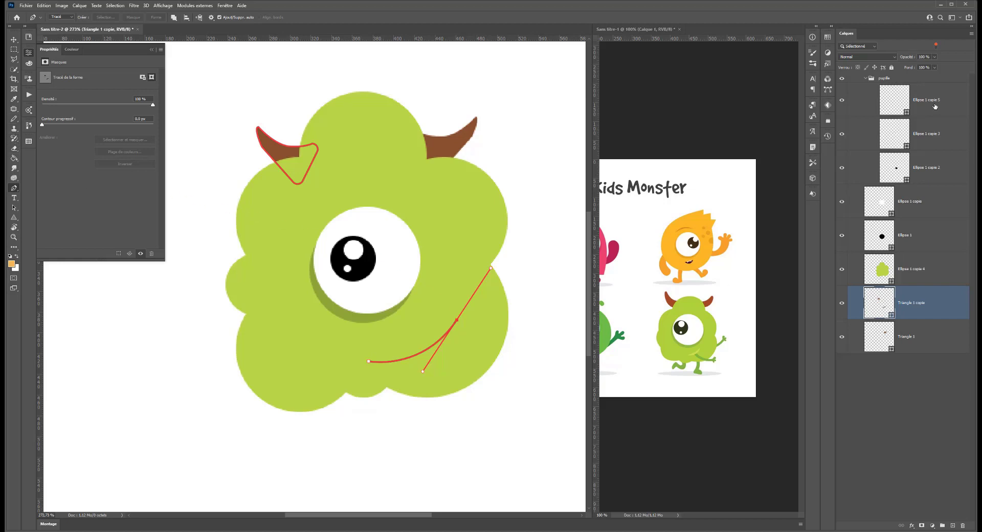
Step: Draw a curved smile line about 72 by 43 px at the body's lower right, as a Pen shape without fill
left_click(935, 106)
left_click(865, 78)
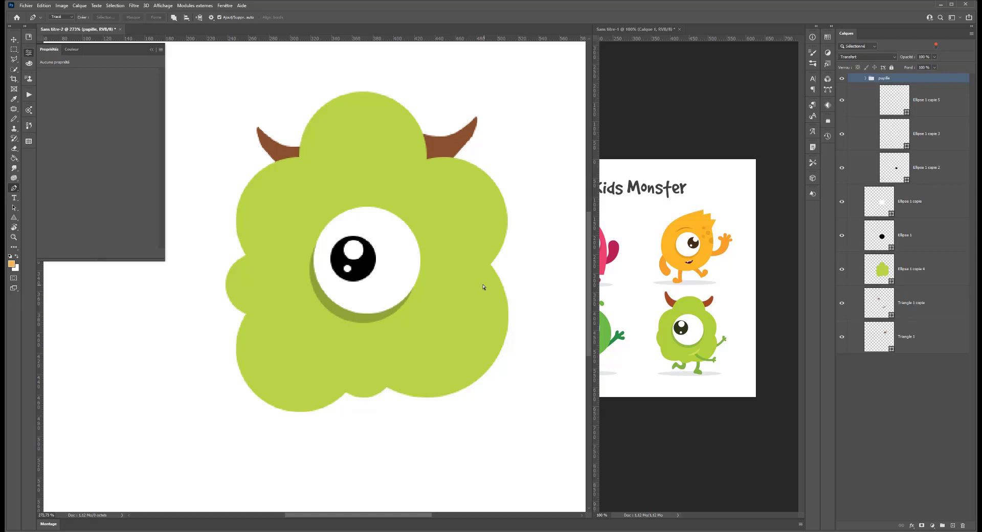
left_click(66, 16)
left_click(59, 23)
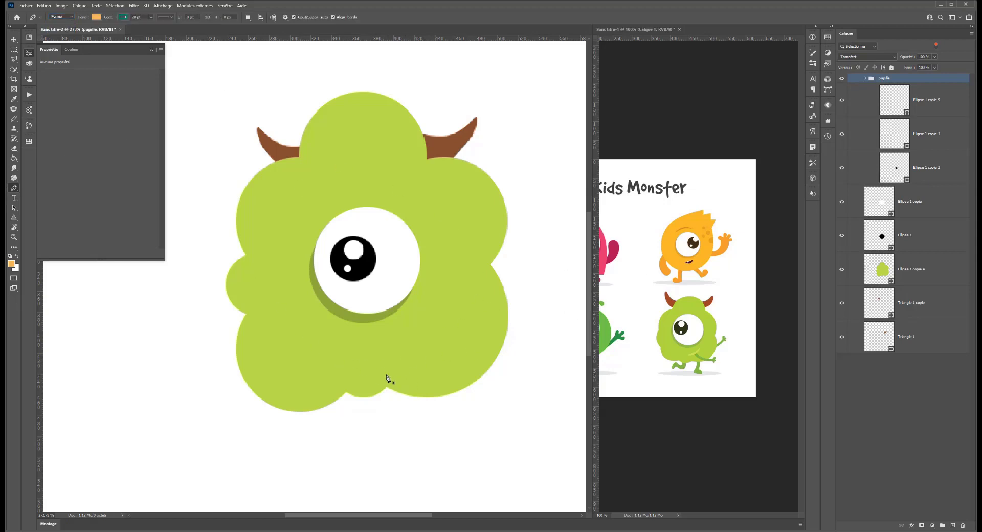
left_click(97, 18)
left_click(51, 32)
left_click(387, 366)
left_click_drag(460, 322, 493, 276)
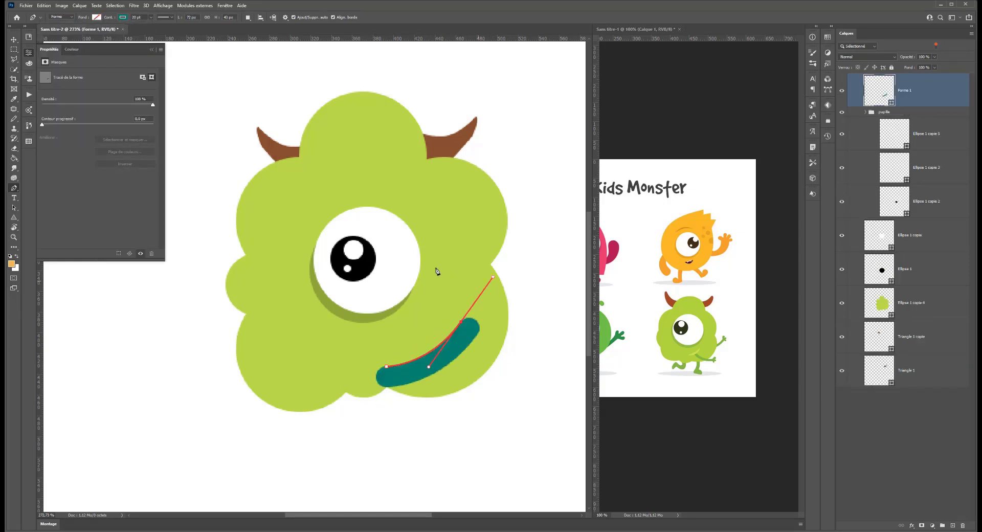
Step: Set the smile line's stroke to centred alignment with round caps and mitred corners
left_click(175, 18)
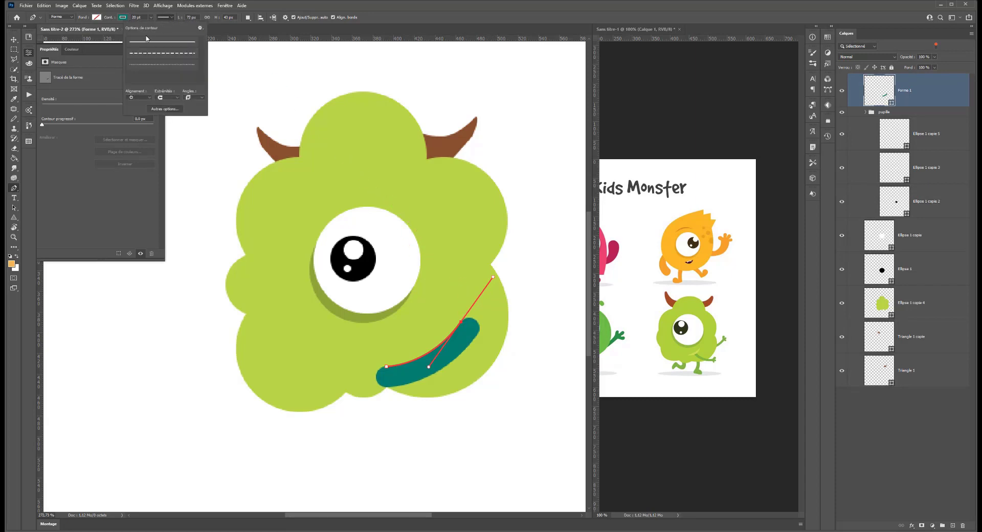
left_click(175, 100)
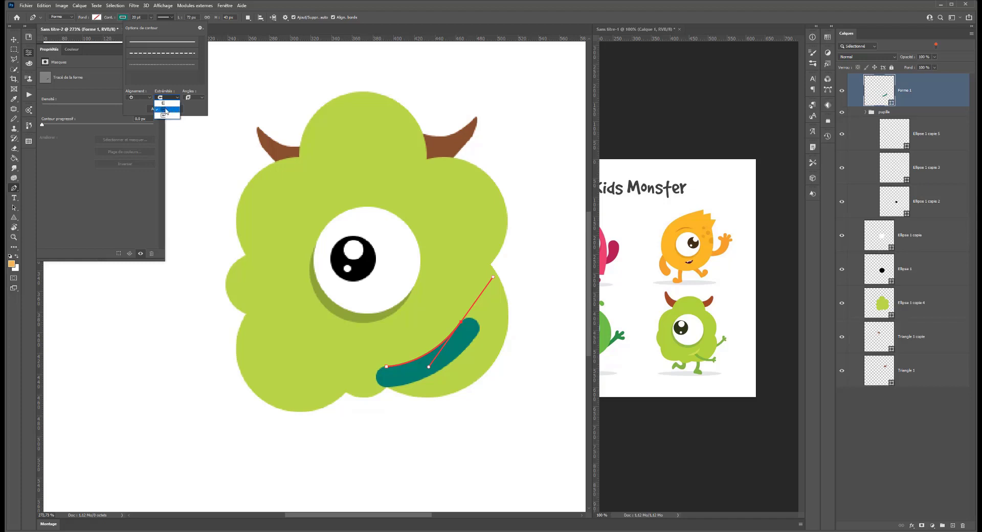
left_click(198, 99)
left_click(200, 98)
left_click(191, 114)
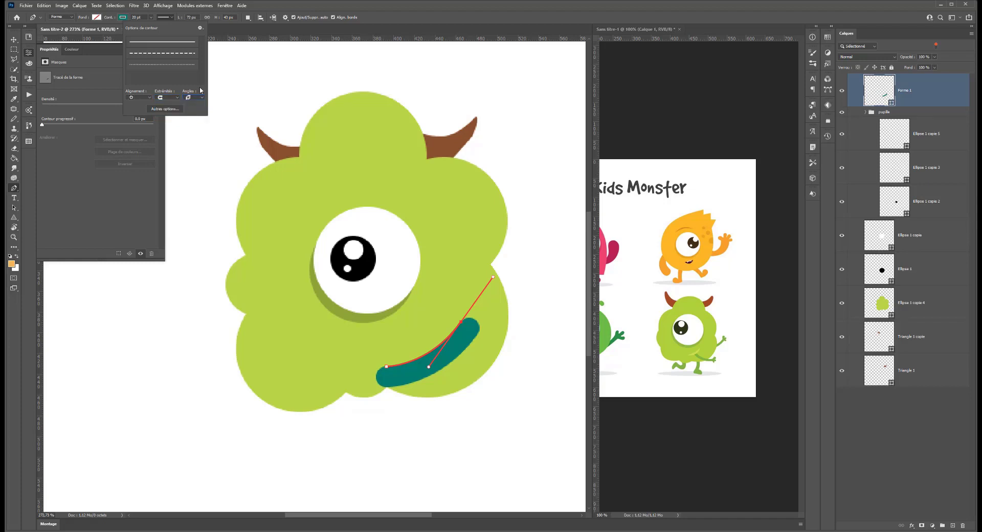
left_click(200, 97)
left_click(191, 104)
left_click(149, 97)
left_click(134, 110)
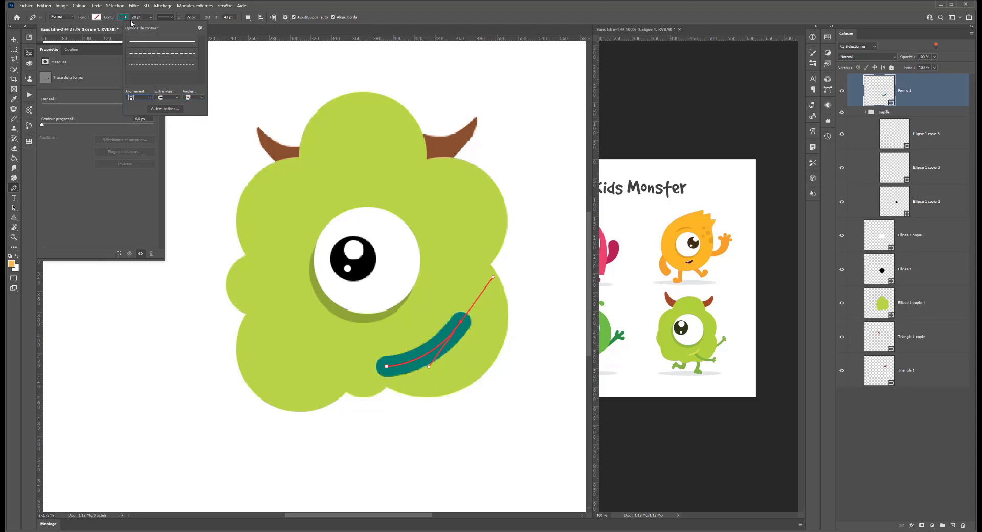
Step: Reduce the smile line's stroke width to 3.79 pt and colour it a lime green brighter than the body
left_click(150, 19)
left_click_drag(150, 25, 142, 29)
left_click(123, 18)
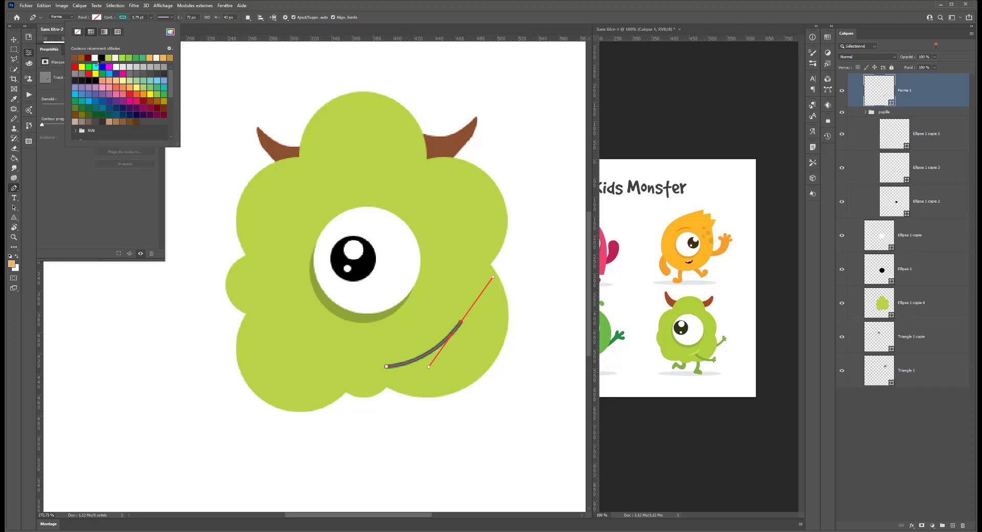
left_click(122, 58)
left_click(134, 55)
left_click(123, 57)
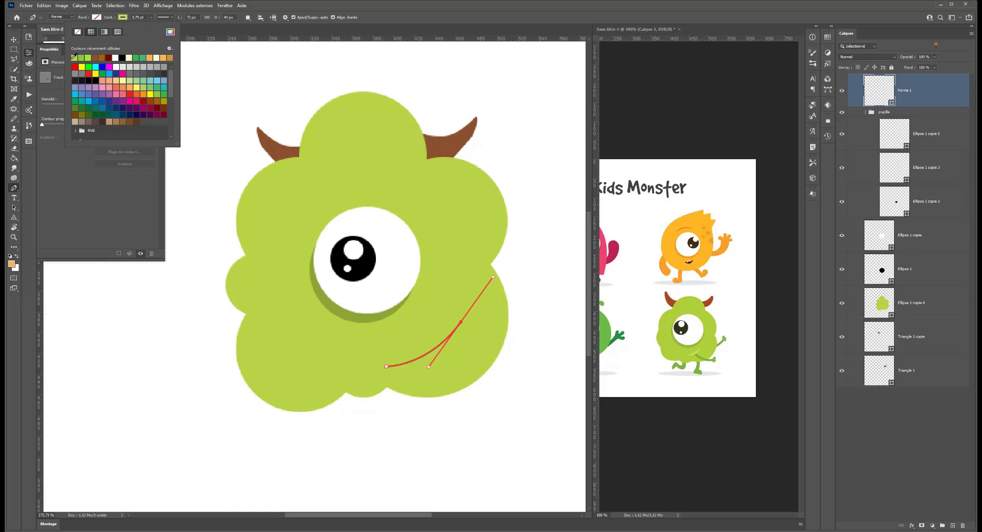
left_click(170, 32)
left_click(583, 96)
left_click(686, 88)
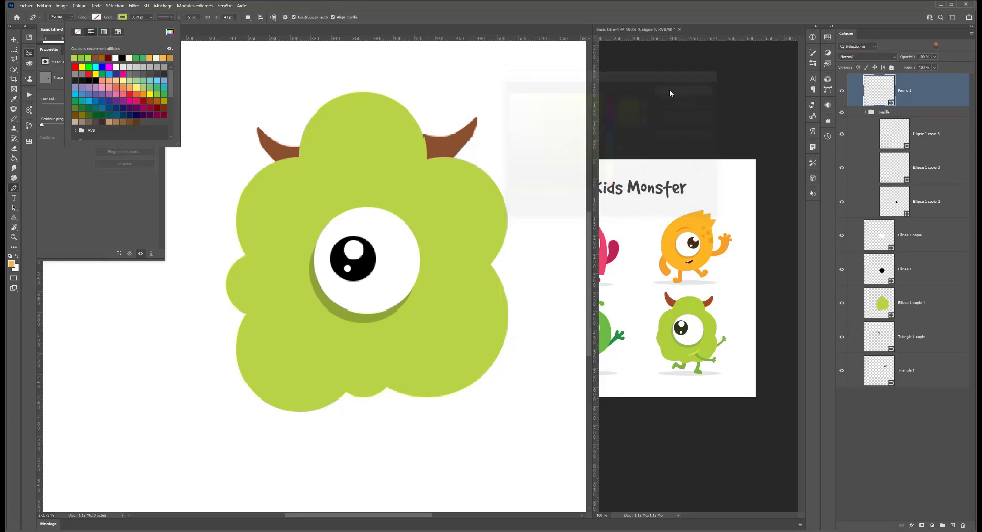
key("Return")
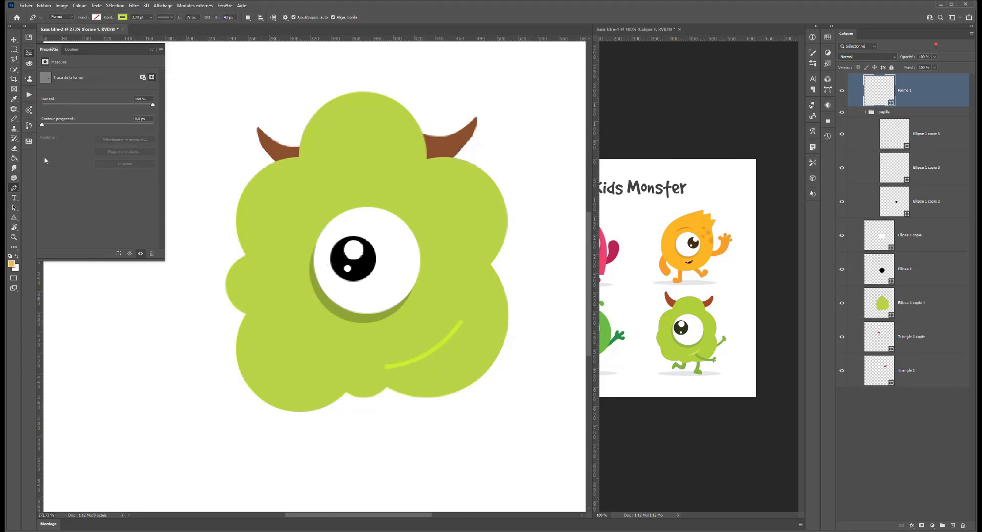
Step: Examine the smile line's stroke colour, preset styles and advanced stroke options
left_click(14, 190)
left_click(122, 18)
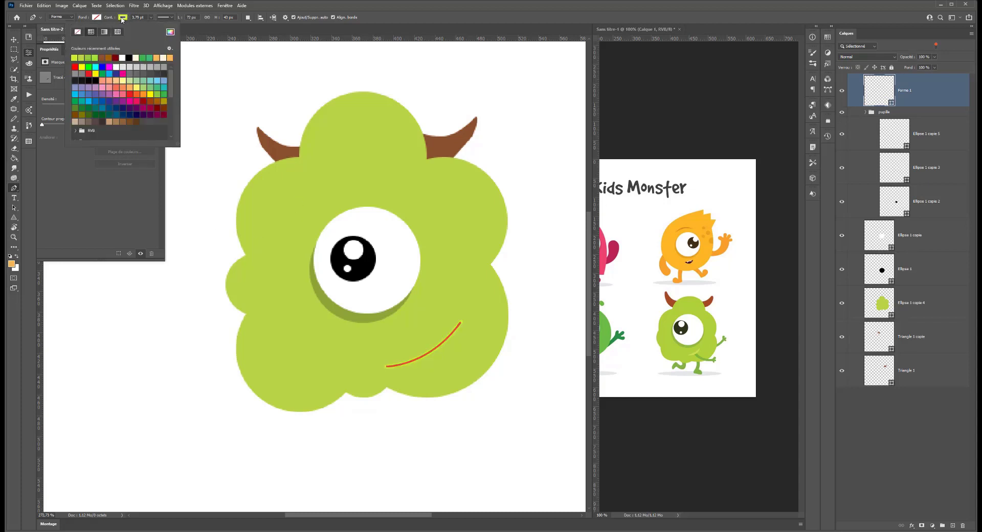
left_click(159, 19)
left_click(173, 18)
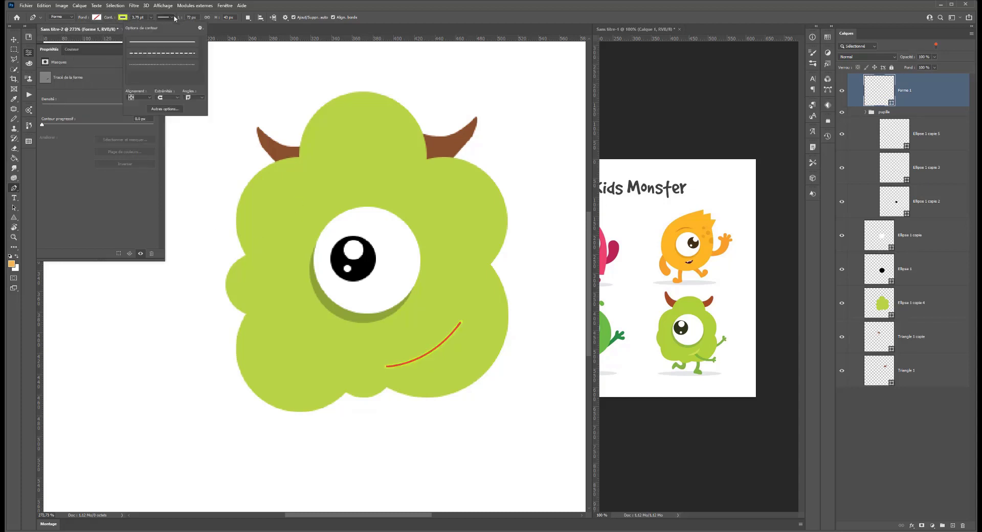
left_click(168, 109)
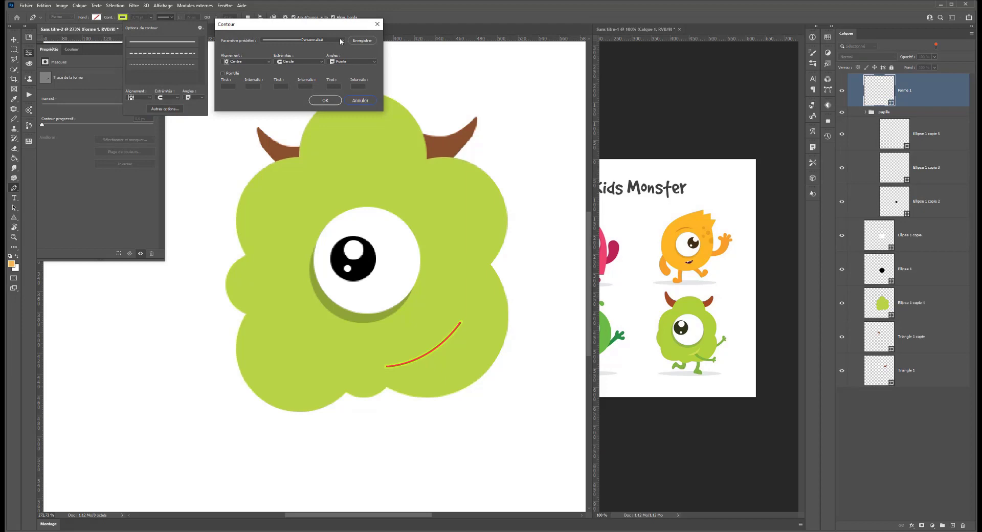
left_click(304, 40)
left_click(315, 47)
left_click(360, 100)
Step: Draw a thin horizontal rectangle about 108 by 8 px below the eye, with no stroke and the bright lime fill
scroll(454, 248, "up", 5)
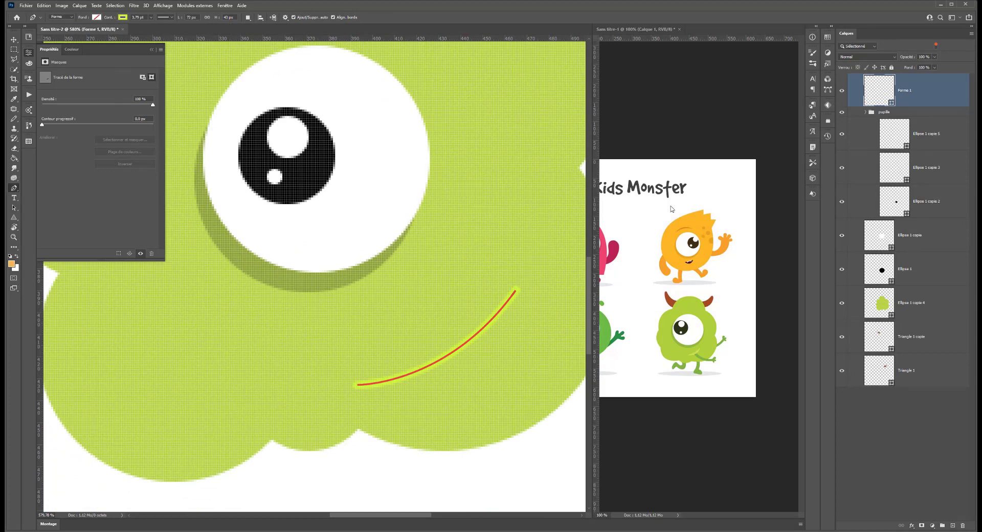
left_click(14, 209)
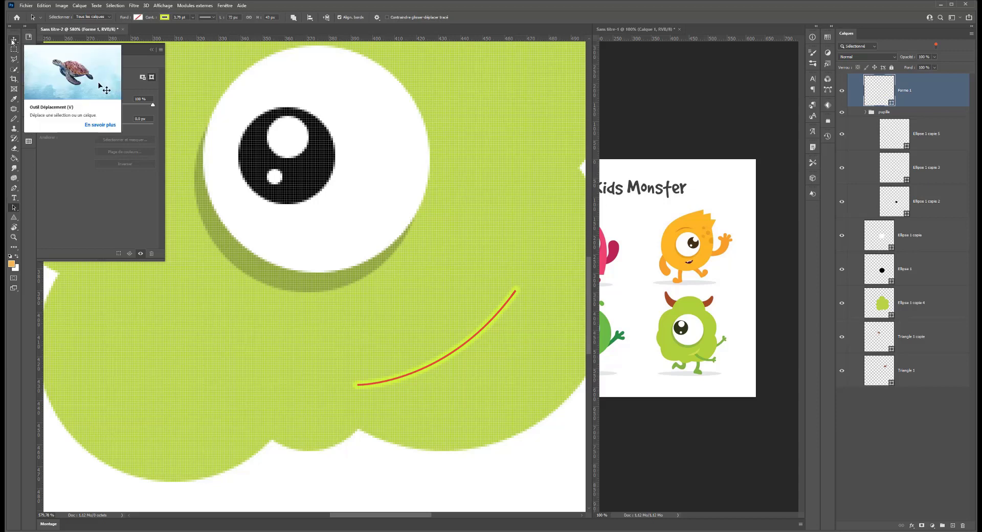
left_click(14, 218)
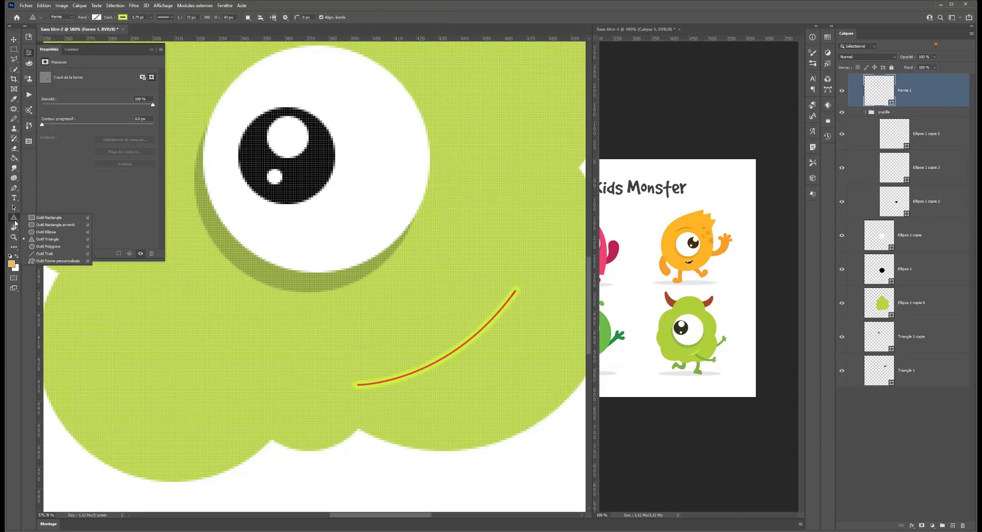
left_click(61, 219)
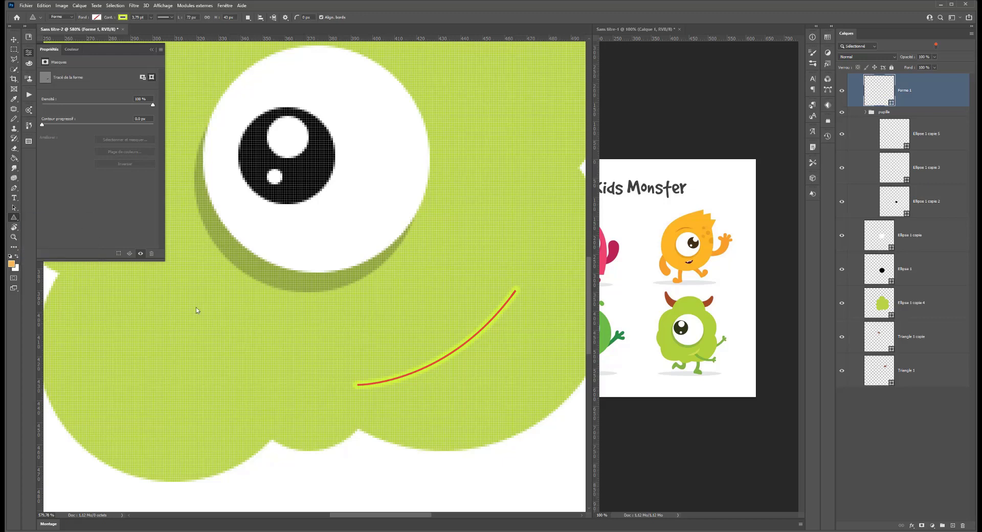
left_click_drag(203, 310, 441, 327)
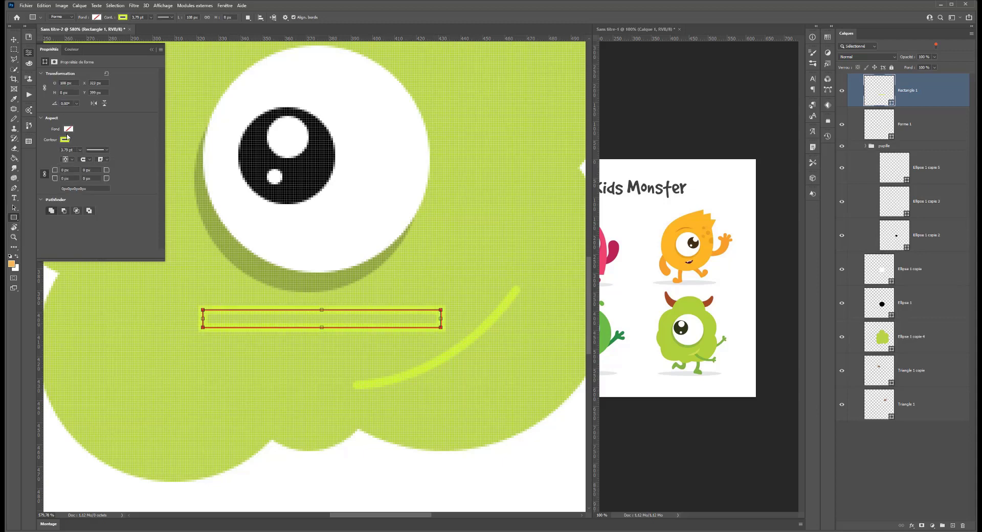
left_click(65, 139)
left_click(50, 153)
left_click(67, 132)
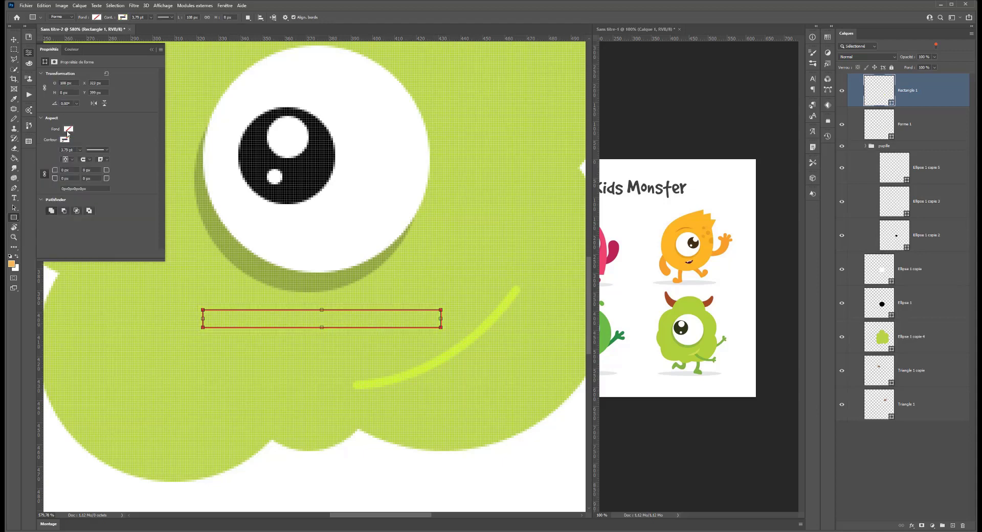
left_click(68, 131)
left_click(46, 169)
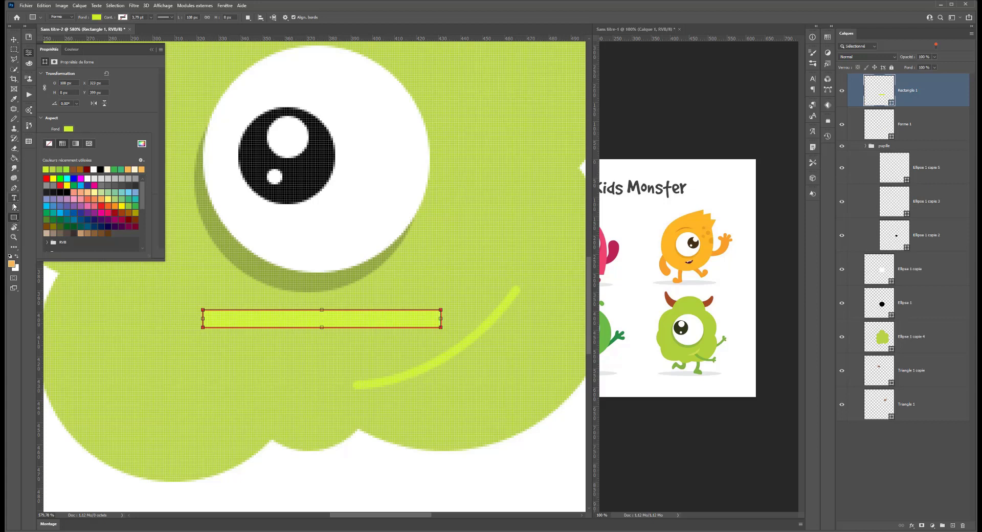
left_click(14, 216)
left_click(14, 208)
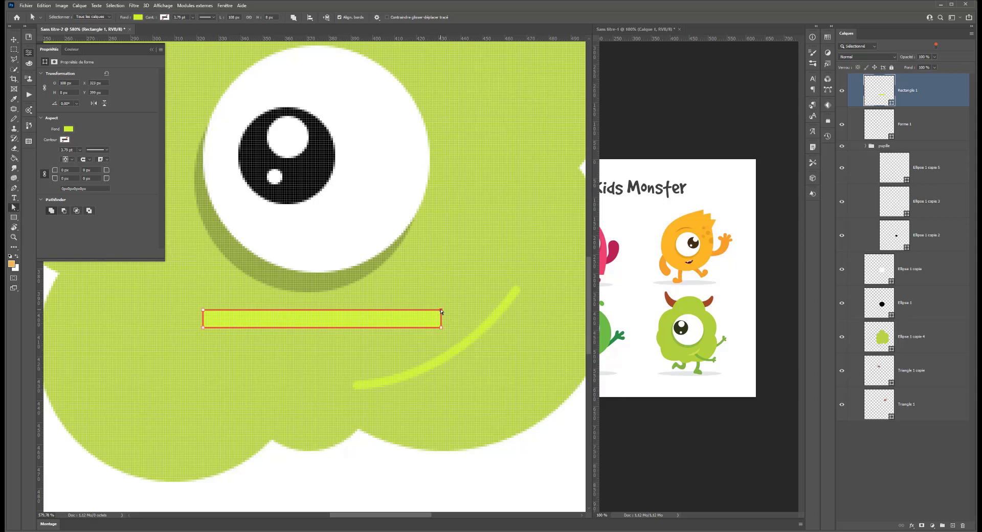
mouse_move(440, 317)
left_mouse_down()
mouse_move(441, 329)
mouse_move(441, 311)
left_mouse_up()
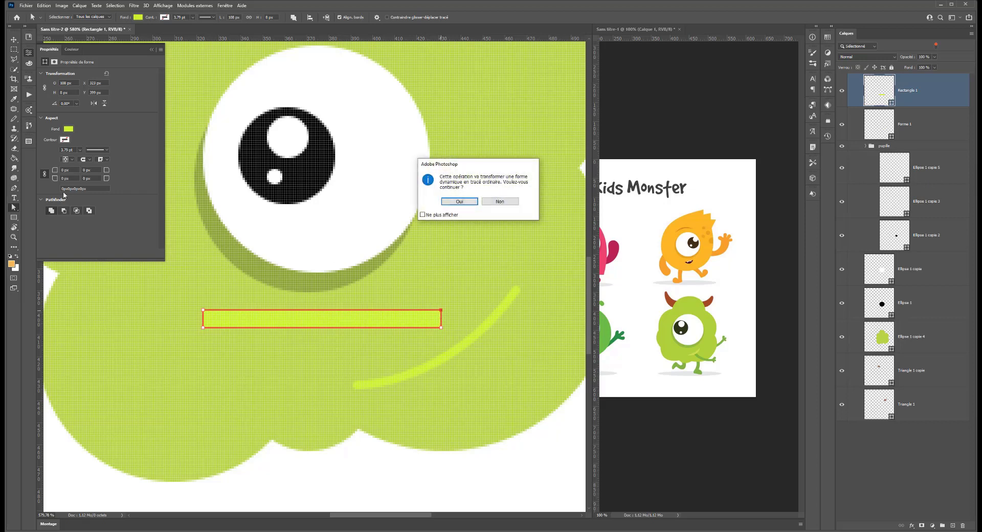
left_click(504, 201)
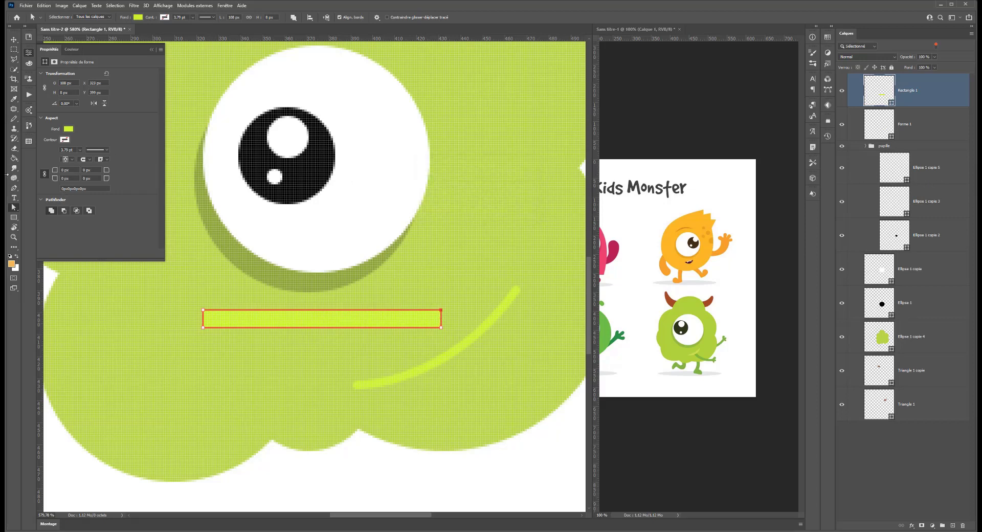
Step: Add an anchor point at the middle of the rectangle's upper and lower edges
left_click(14, 188)
left_click(325, 310)
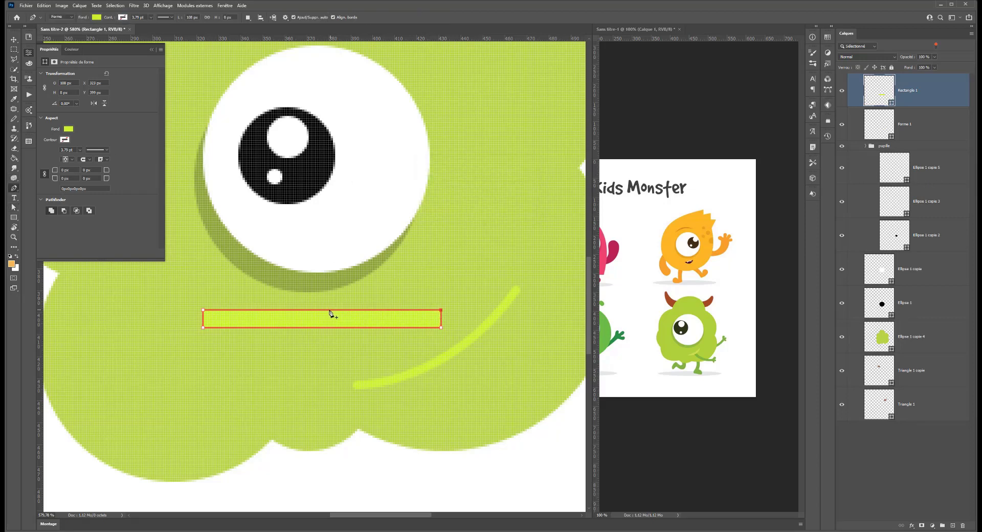
left_click(325, 327)
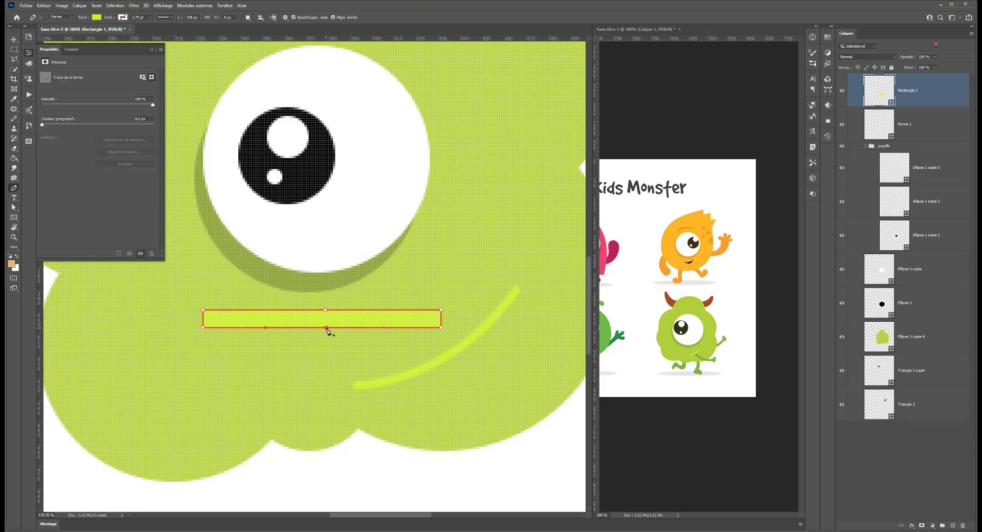
Step: Lock the green body layer against selection, keeping the rectangle layer unlocked
left_click(14, 208)
left_click_drag(340, 293, 313, 351)
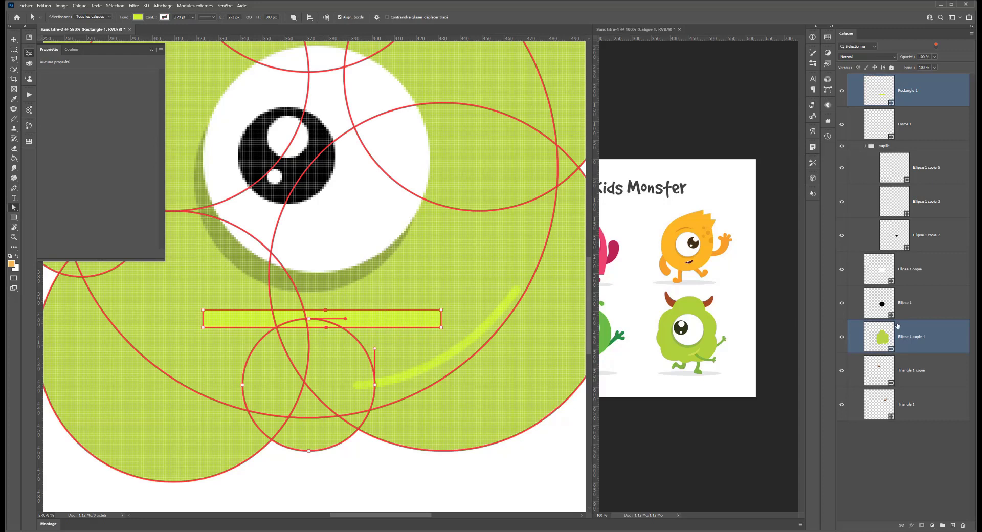
left_click(892, 67)
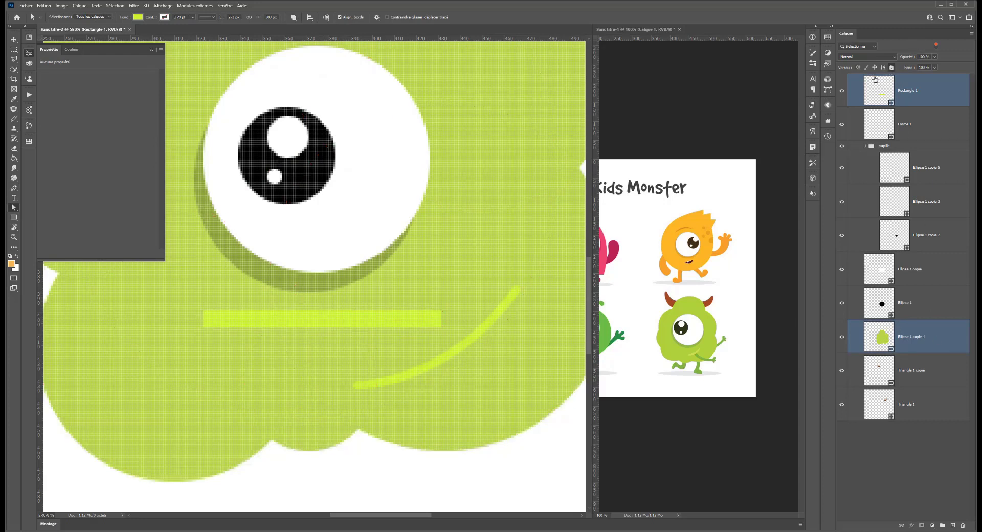
left_click(328, 327)
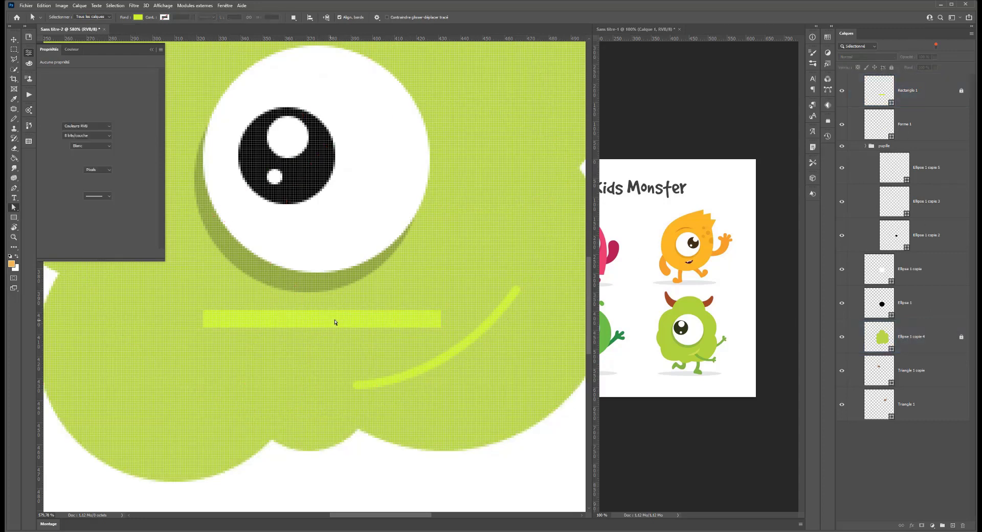
left_click(950, 95)
Step: Bend the rectangle into a crescent by lowering its two middle anchors and merging the corners at each end into a point
left_click_drag(349, 292, 326, 370)
left_click(442, 310)
left_click_drag(442, 314, 441, 330)
left_click_drag(202, 329, 203, 313)
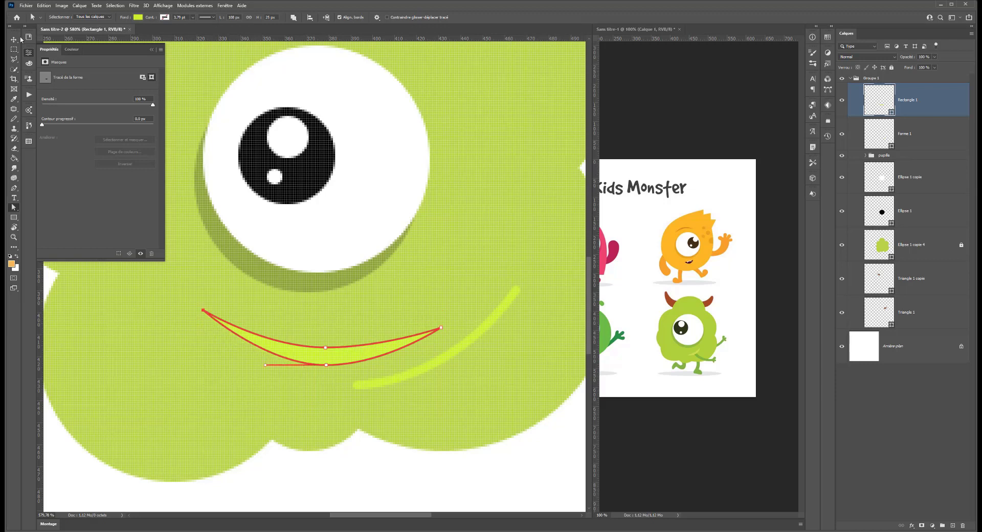
Step: Rotate the crescent counterclockwise onto the drawn smile line at the body's lower right, and delete that line's layer
left_click(8, 45)
left_click_drag(196, 307, 200, 379)
left_click_drag(410, 349, 440, 350)
left_click(909, 139)
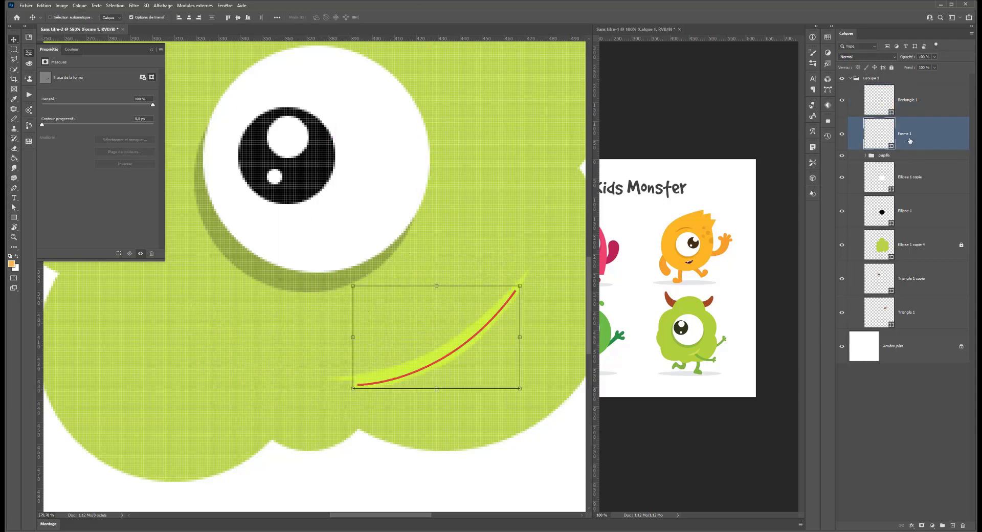
key("Delete")
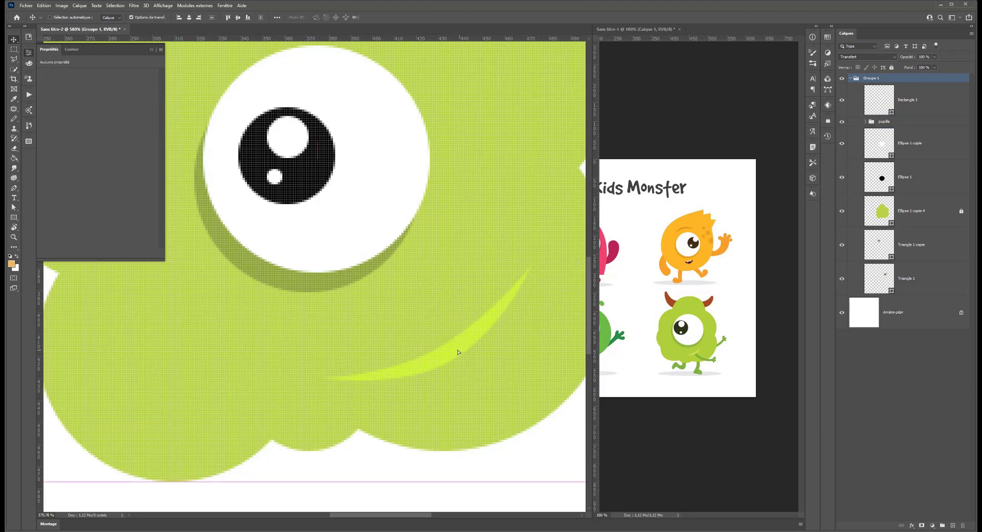
Step: Move the crescent smile slightly up and to the left, closer to the eye
left_click(462, 335, "ctrl")
key("Return")
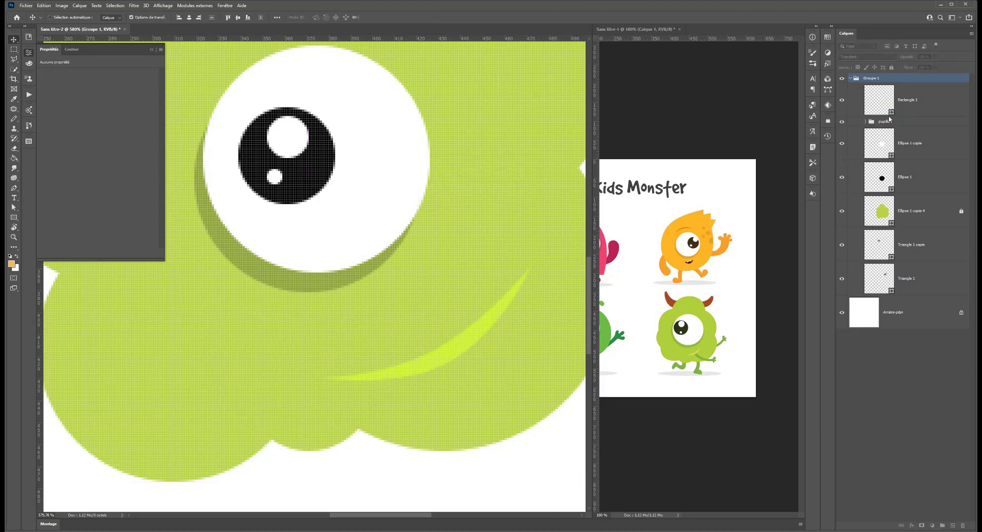
left_click(941, 104)
left_click_drag(493, 322, 471, 307)
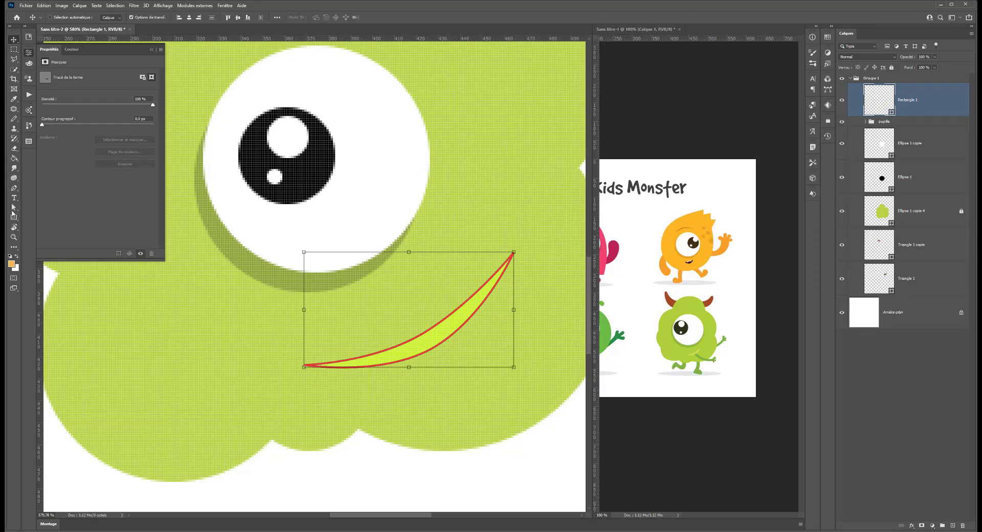
left_click(14, 188)
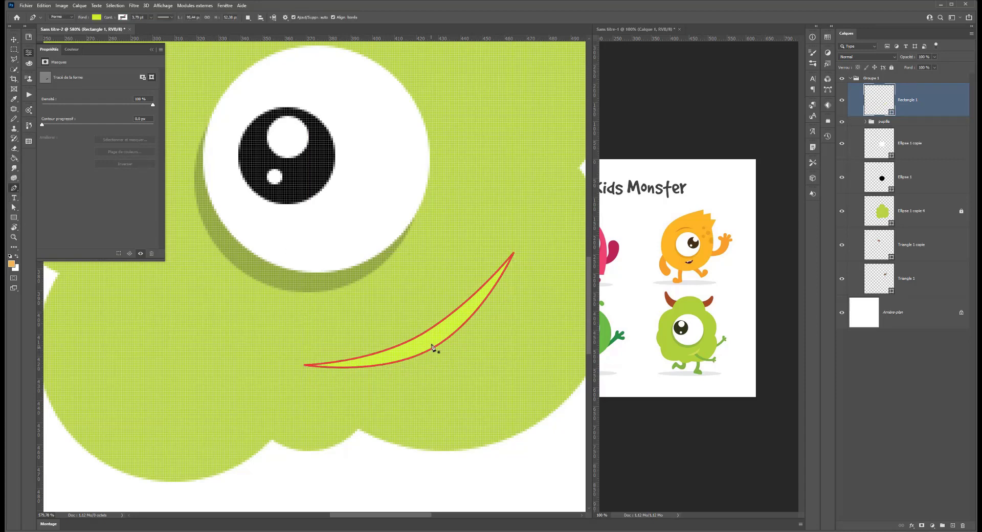
Step: Draw a curved arm line with the Pen tool from the middle of the smile past the body's lower-right edge
scroll(432, 351, "down", 5)
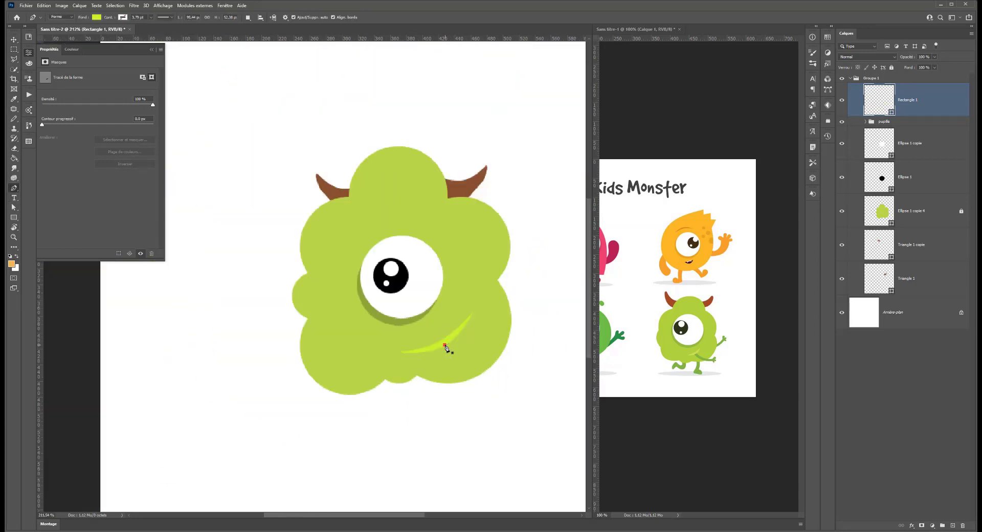
left_click(445, 345)
left_click_drag(513, 369, 560, 370)
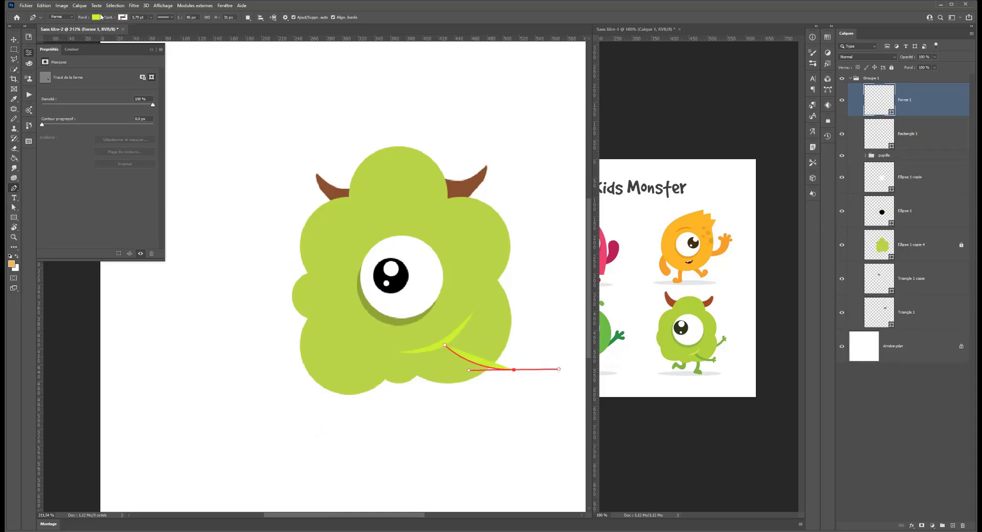
Step: Give the arm line no fill and a medium green outline, and stack its layer directly beneath the smile
left_click(97, 17)
left_click(52, 34)
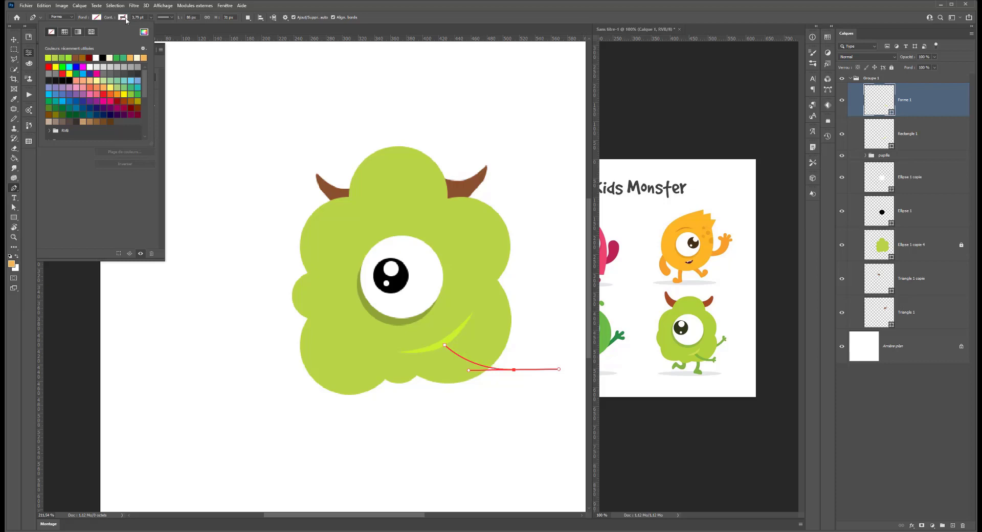
left_click(126, 18)
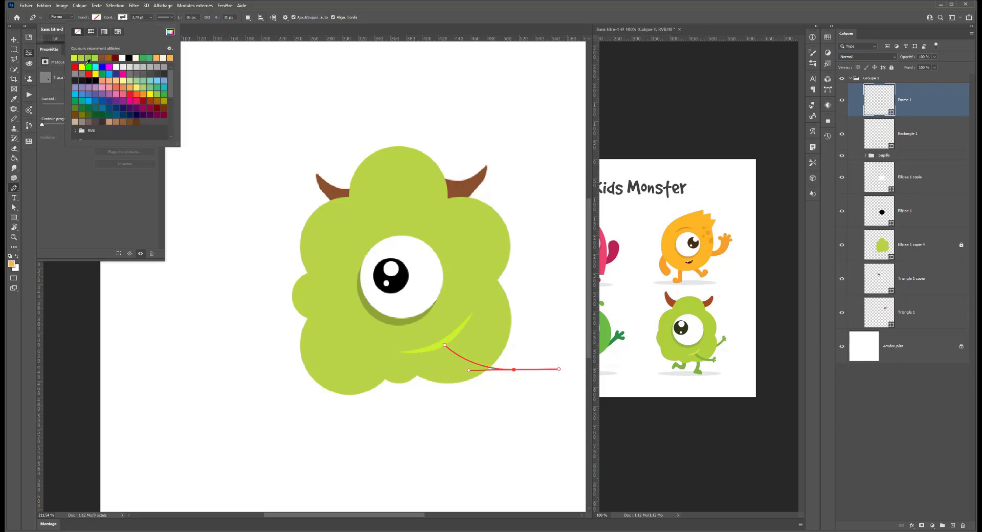
left_click(145, 57)
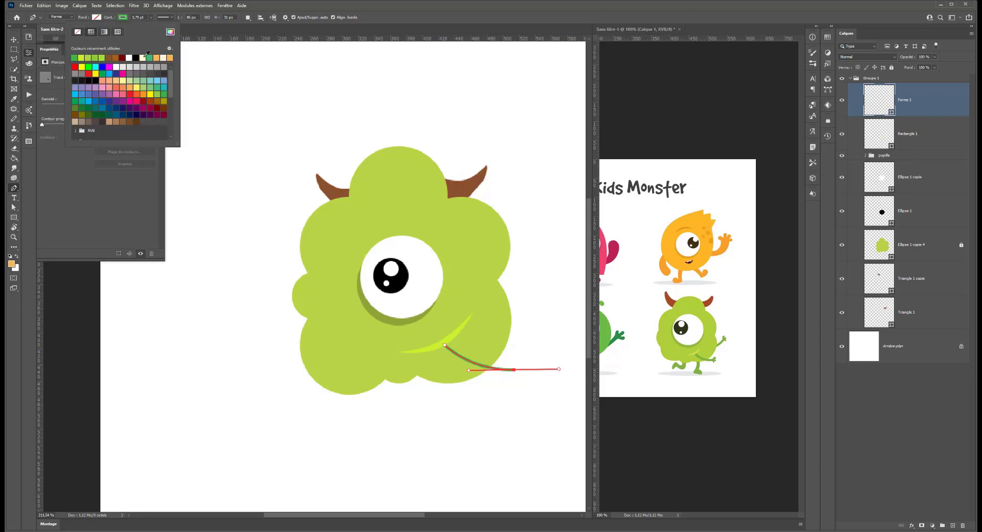
left_click(13, 39)
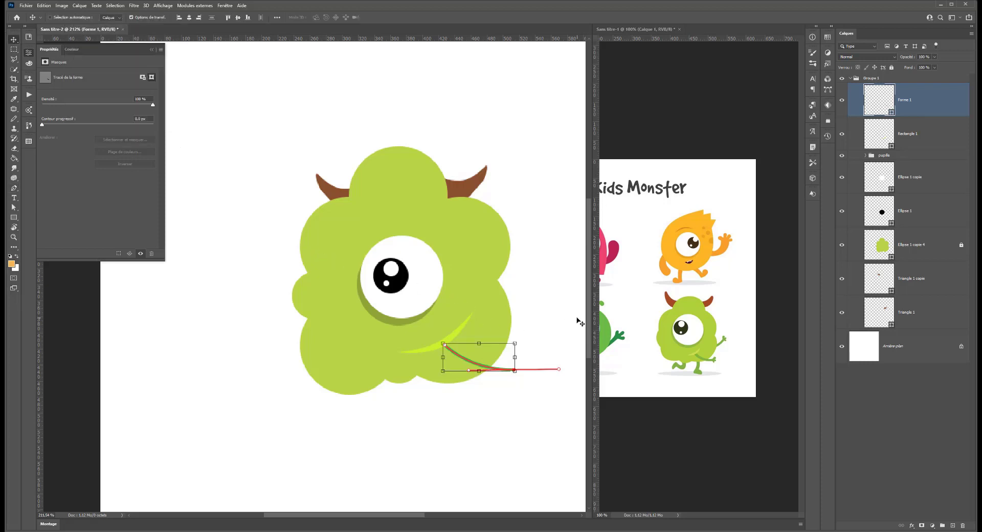
left_click_drag(861, 108, 888, 146)
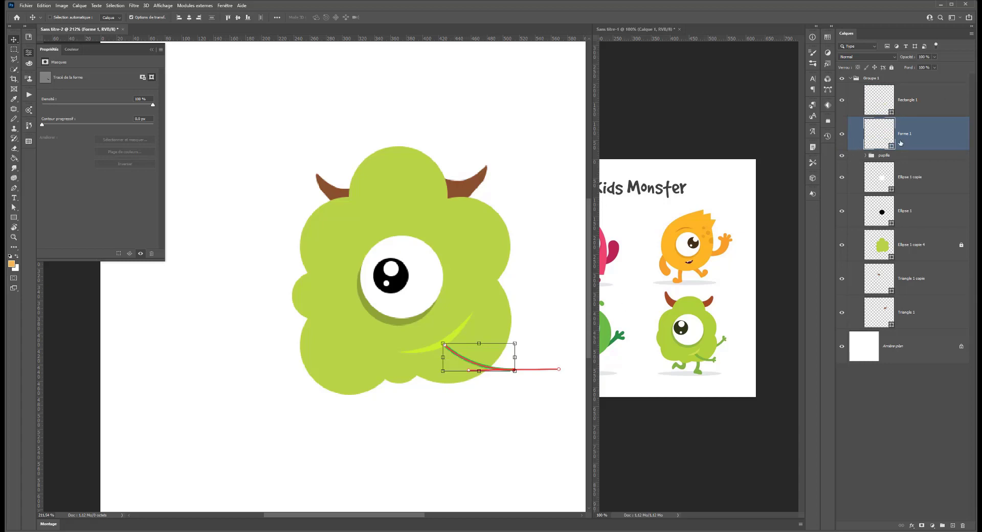
Step: Duplicate the arm, place the copy behind the body, and rotate it counterclockwise so it reaches up from the body's right edge
key("ctrl+j")
left_click_drag(888, 141, 887, 363)
left_click_drag(499, 370, 528, 357)
left_click_drag(552, 326, 536, 281)
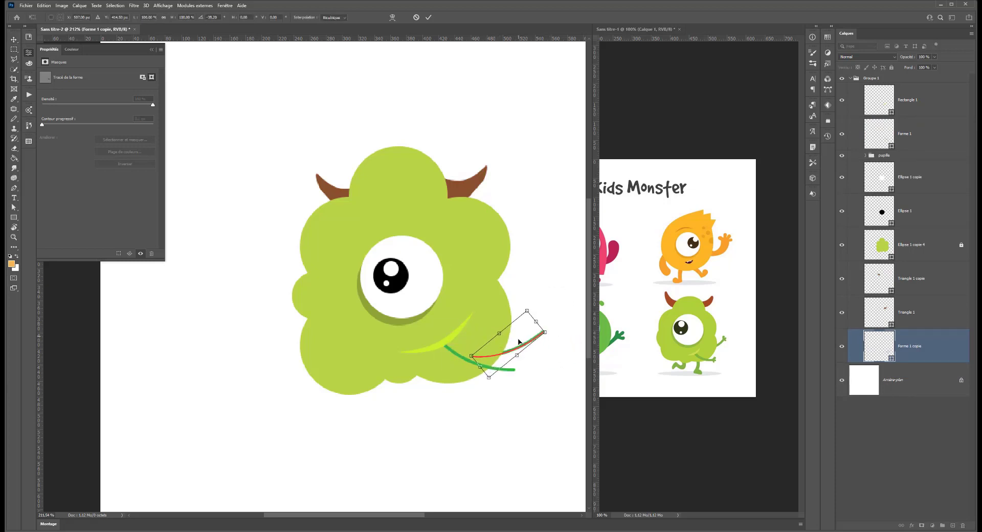
left_click_drag(521, 348, 518, 337)
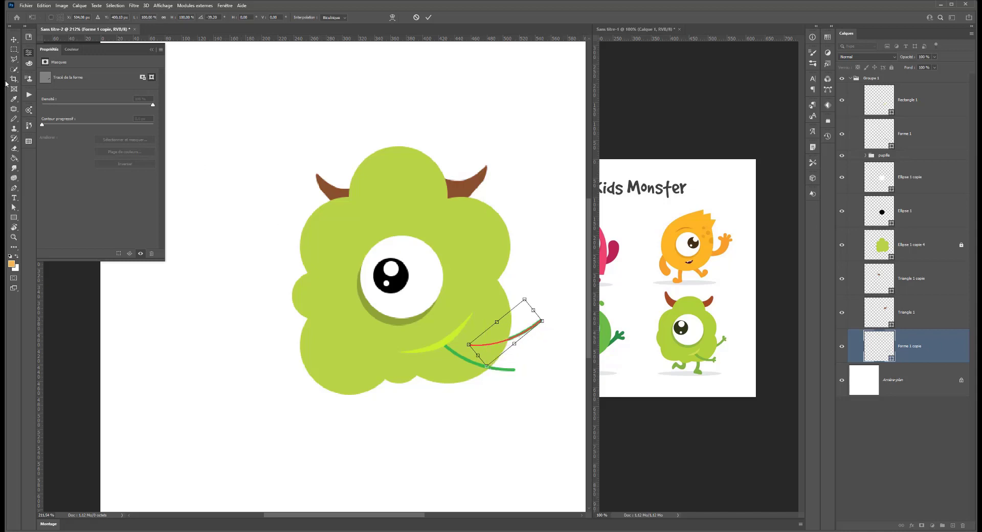
left_click(14, 49)
Step: Thicken the outline of both arm lines together to 8.77 pt
scroll(413, 330, "up", 1)
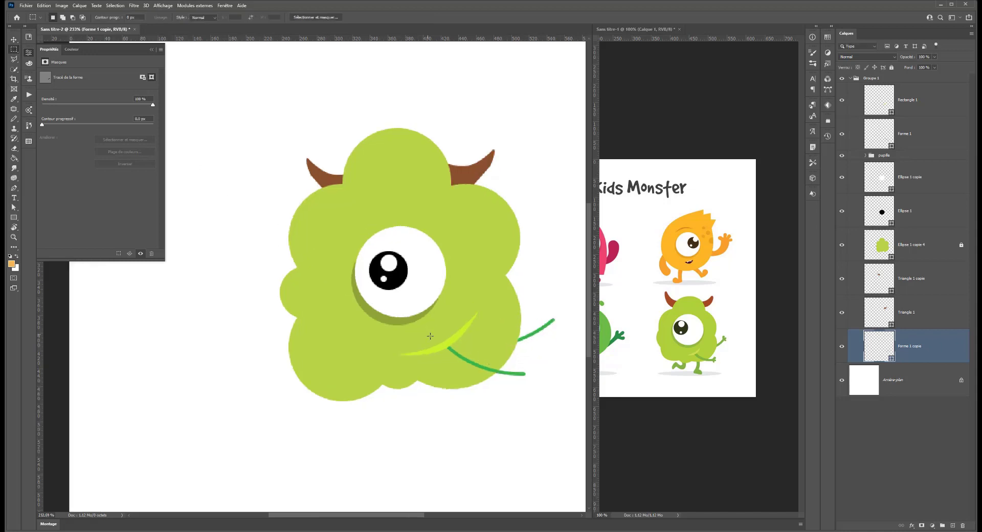
left_click_drag(452, 338, 400, 300)
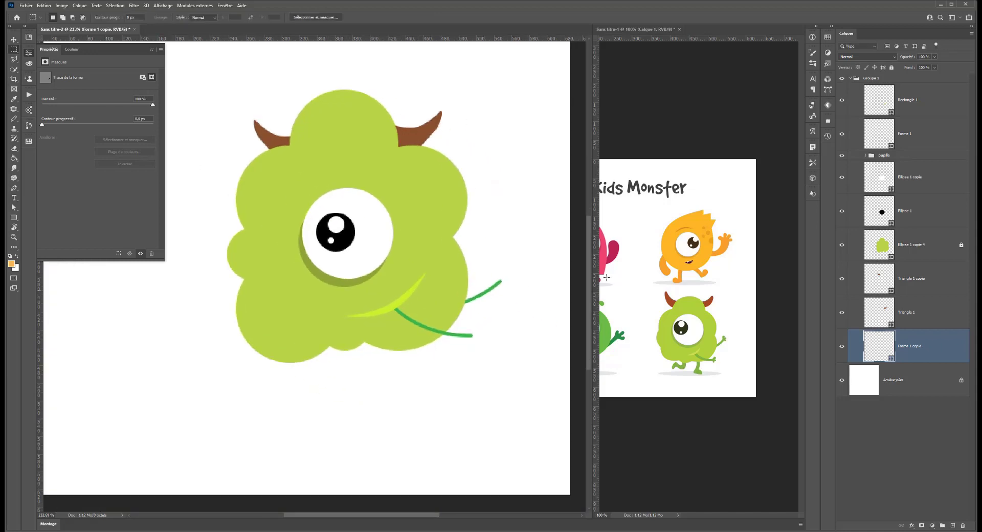
left_click(911, 130, "ctrl")
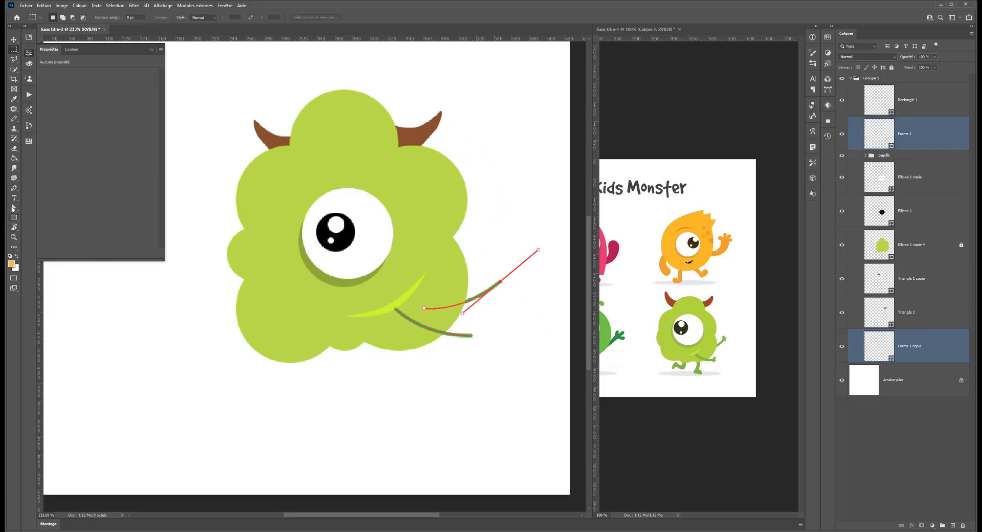
left_click(13, 208)
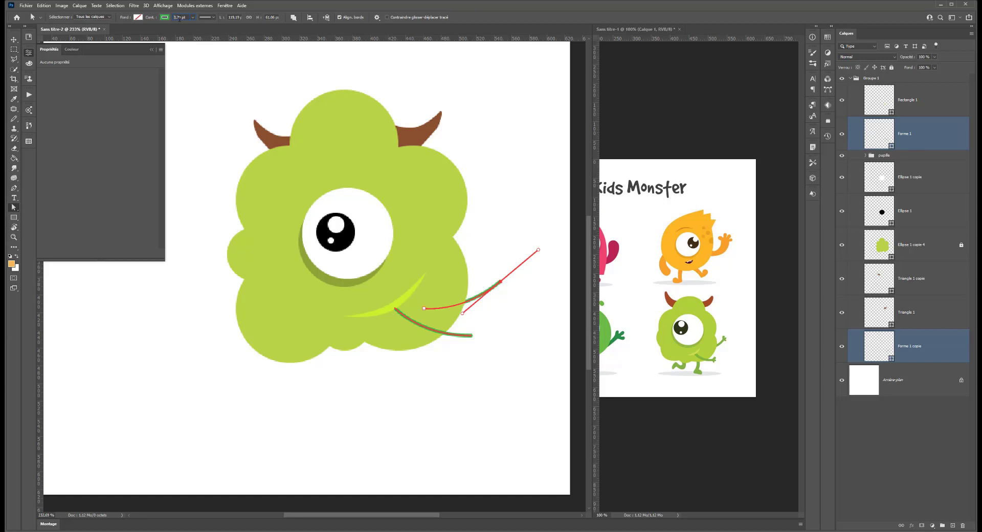
key("Up")
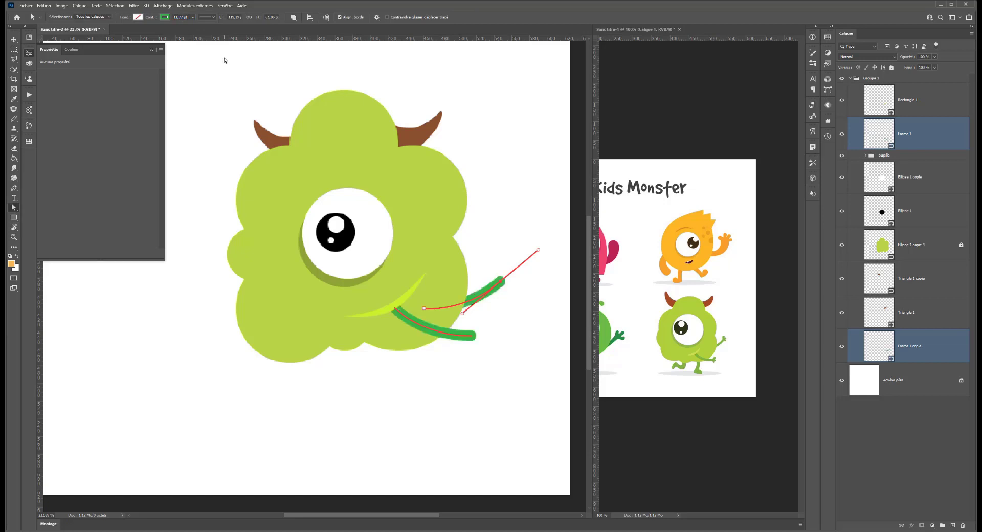
left_click(179, 18)
key("Down")
key("Down")
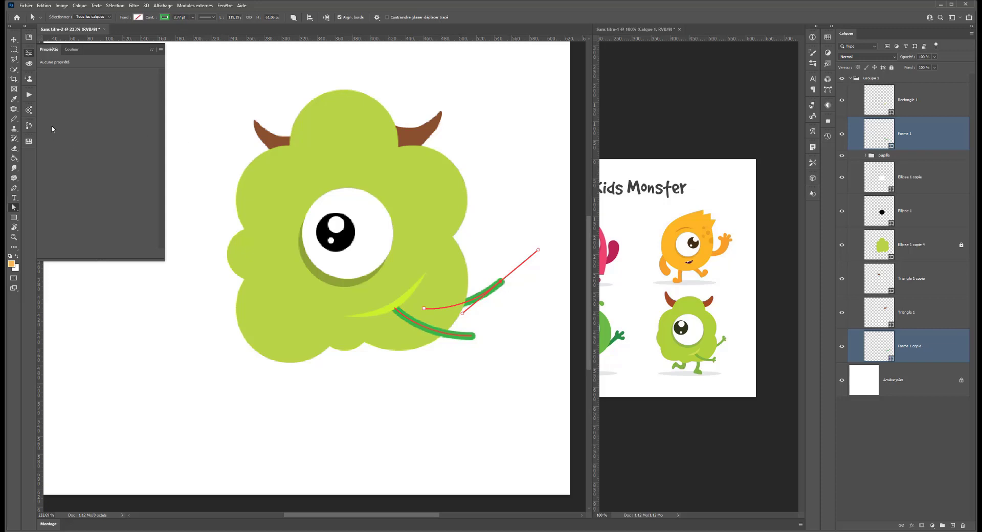
Step: Draw a three-fingered hand at the end of the raised arm with the Pen tool, following the Kids Monster reference
right_click(413, 267)
left_click(738, 342)
scroll(738, 342, "up", 7)
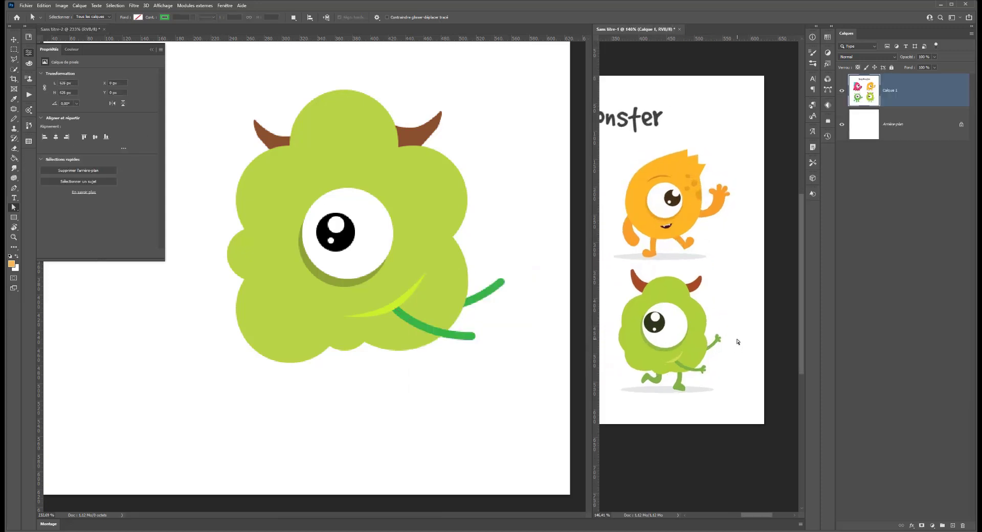
scroll(713, 335, "down", 6)
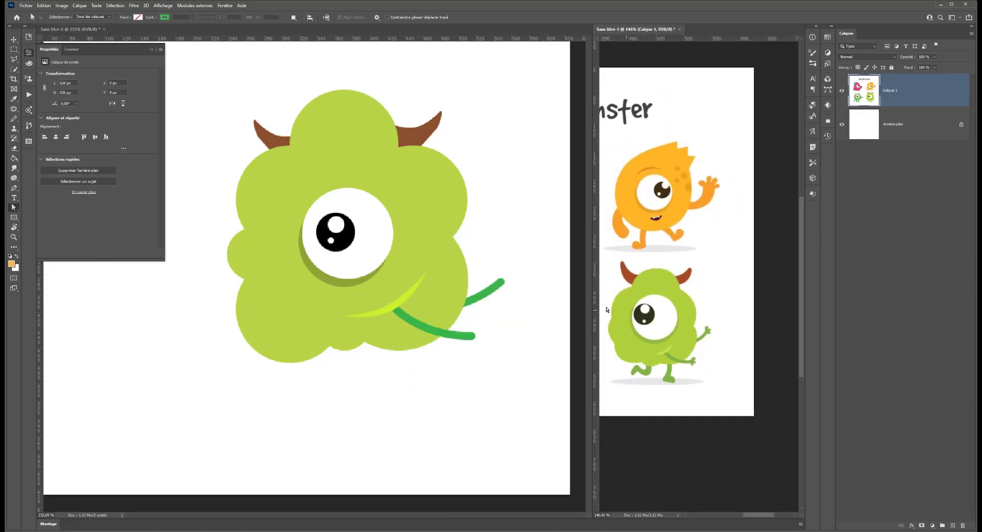
left_click(15, 188)
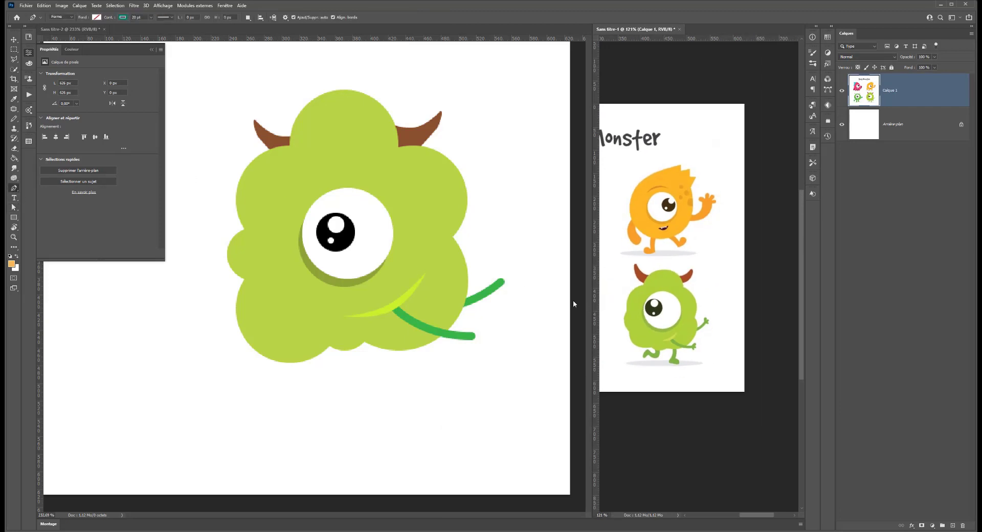
left_click(503, 280, "ctrl")
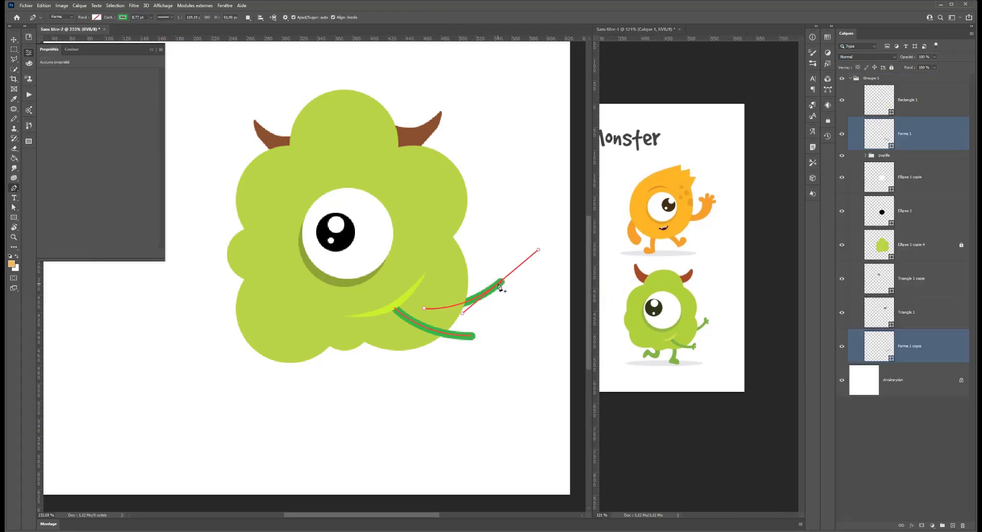
key("Escape")
left_click(495, 276)
mouse_move(504, 261)
left_mouse_down()
mouse_move(516, 267)
mouse_move(503, 274)
mouse_move(523, 268)
mouse_move(506, 290)
left_mouse_up()
left_click(499, 268)
Step: Remove the hand's outline and fill it with the same green as the arms
left_click(123, 17)
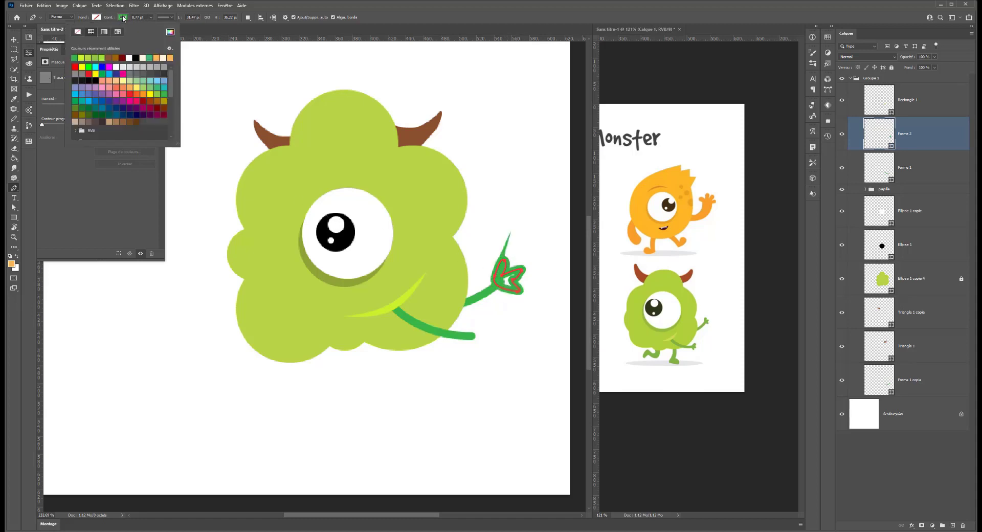
left_click(76, 33)
left_click(96, 17)
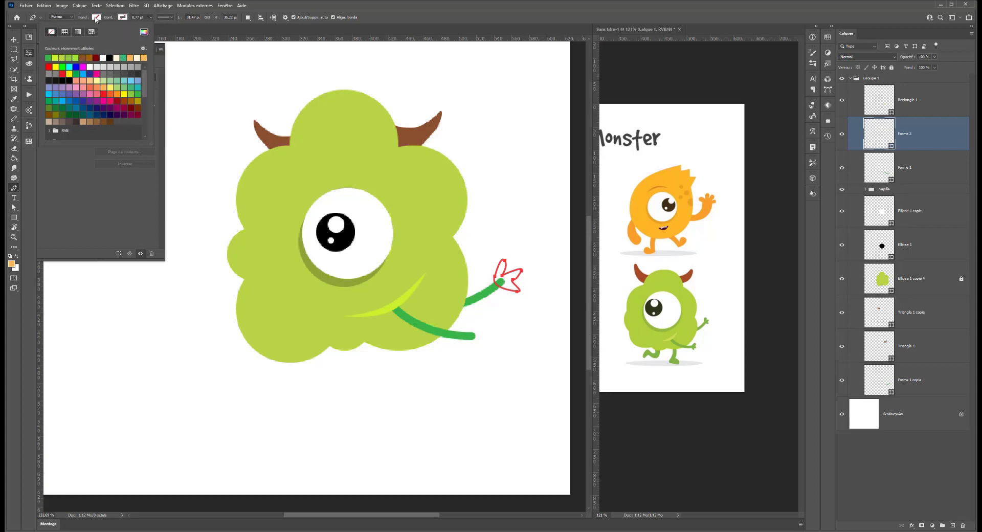
left_click(47, 57)
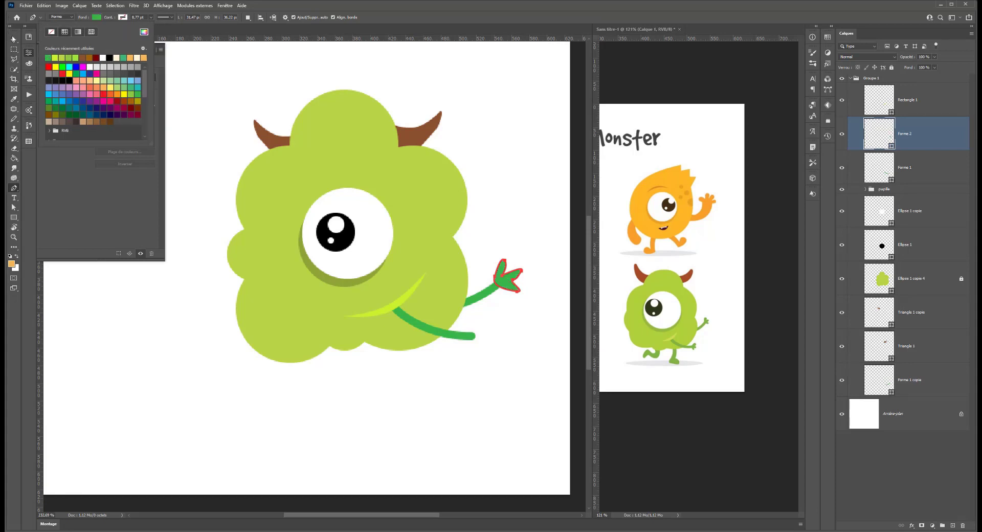
key("Escape")
key("m")
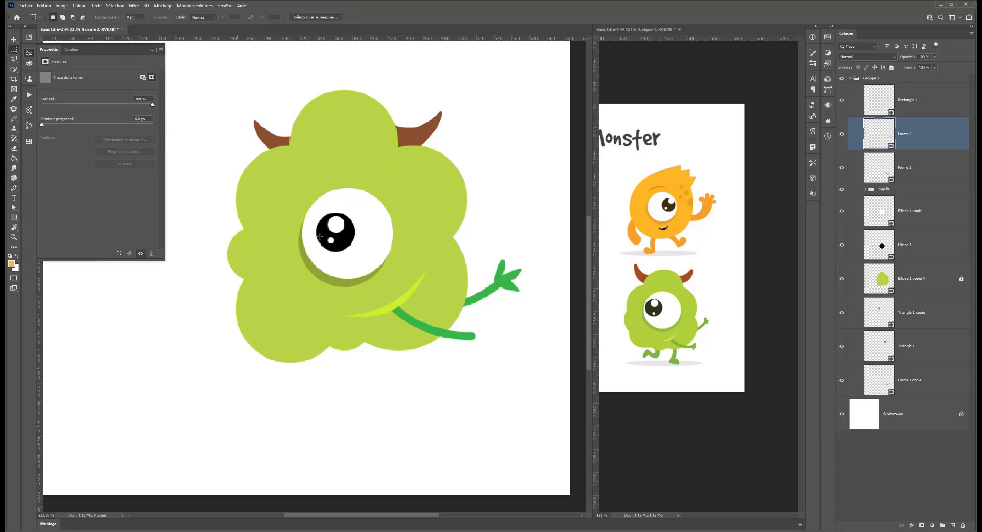
Step: Round the tip of the raised hand's middle finger by adjusting its anchor's curve handle
scroll(370, 238, "up", 9)
left_click_drag(456, 237, 201, 145)
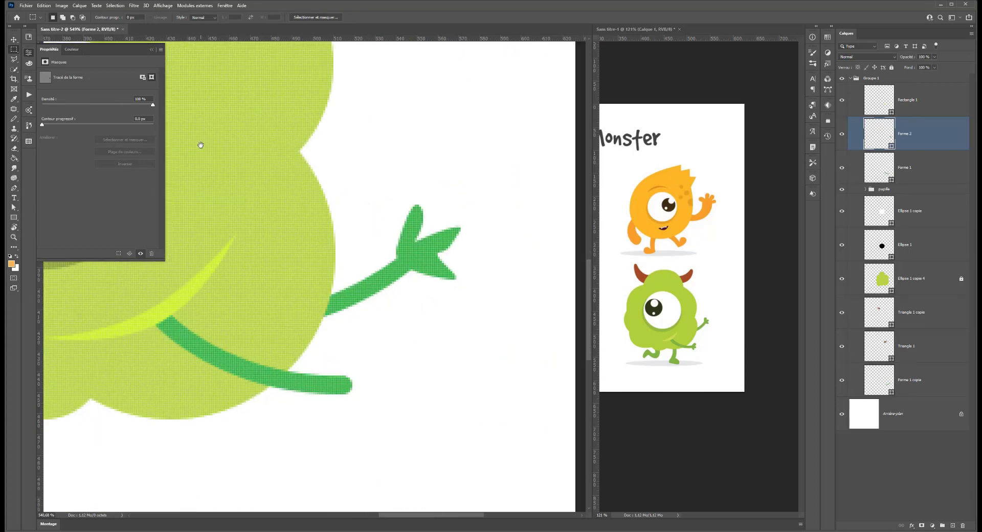
left_click(14, 207)
left_click(443, 243)
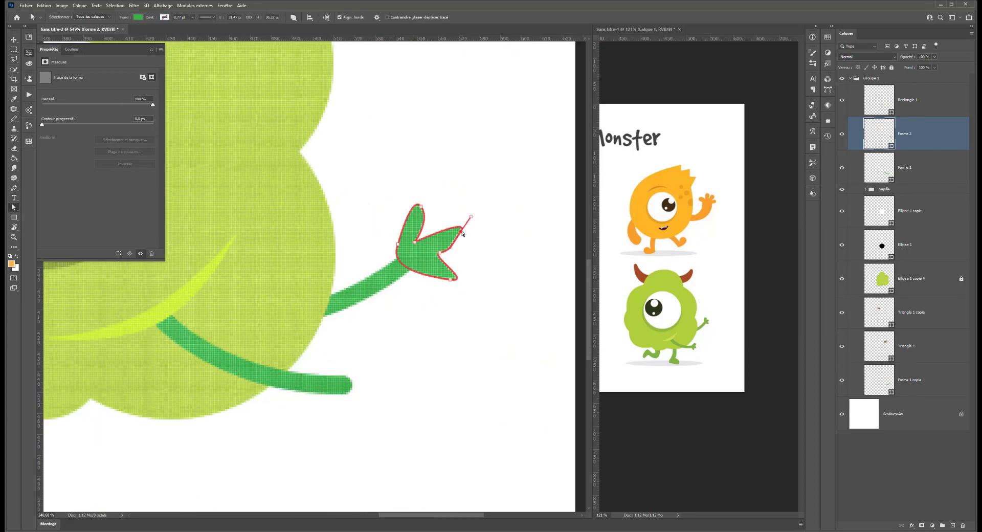
left_click_drag(470, 217, 458, 220)
Step: Copy the hand within the same shape layer down to the end of the lower arm
left_click_drag(440, 253, 381, 390)
left_click(463, 253)
left_click(459, 248)
left_click(485, 150)
left_click(426, 261)
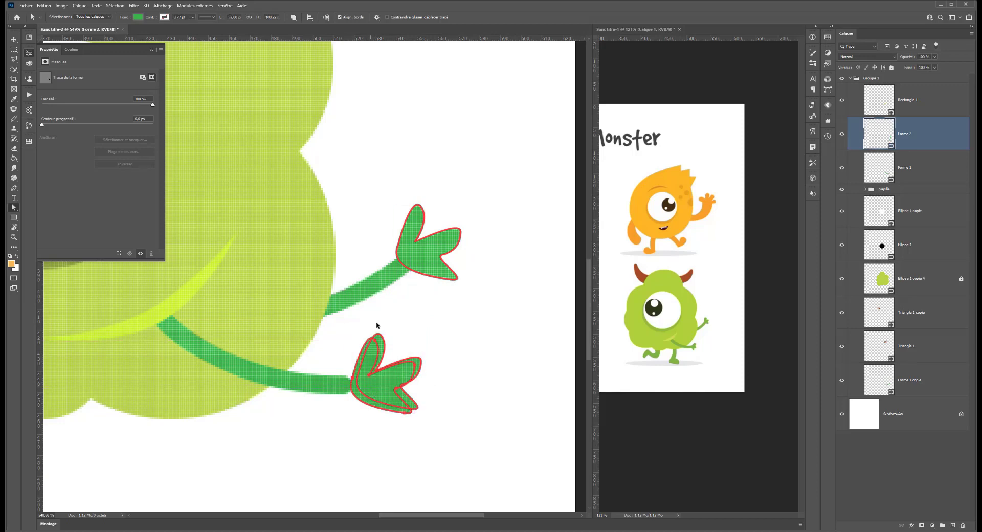
key("v")
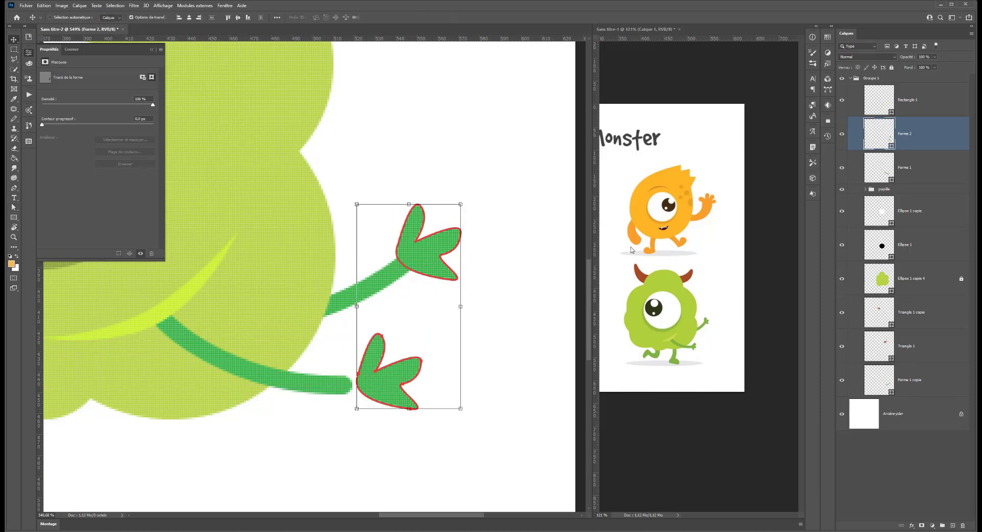
Step: Rotate the copied hand clockwise and move it onto the end of the lower arm
left_click(14, 208)
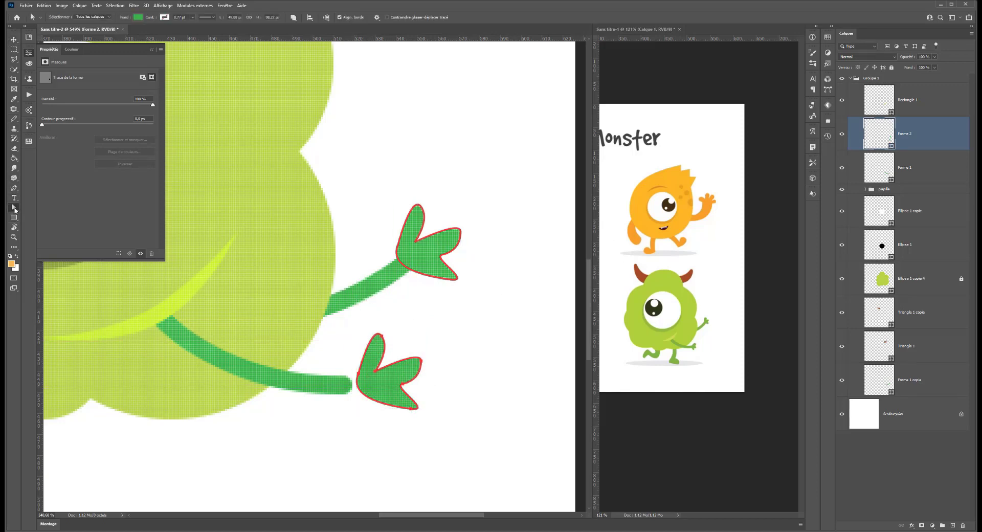
left_click_drag(447, 331, 356, 426)
key("ctrl+t")
left_click_drag(354, 327, 386, 325)
left_click_drag(378, 378, 352, 395)
key("Return")
Step: Draw a green leg with a foot under the body's lower right and place its layer behind the body
key("m")
scroll(460, 351, "down", 5)
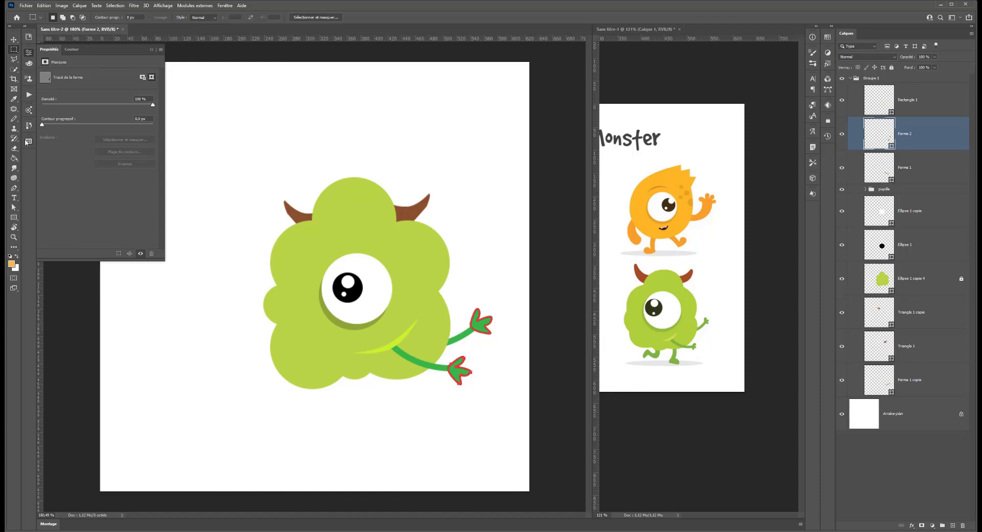
left_click(14, 188)
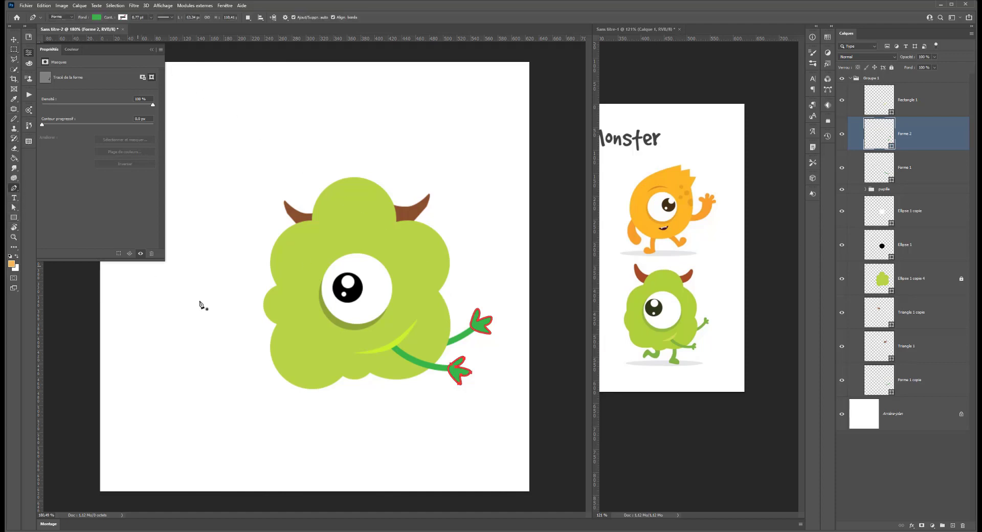
left_click(377, 366)
mouse_move(384, 411)
left_mouse_down()
mouse_move(373, 423)
mouse_move(416, 427)
mouse_move(379, 399)
left_mouse_up()
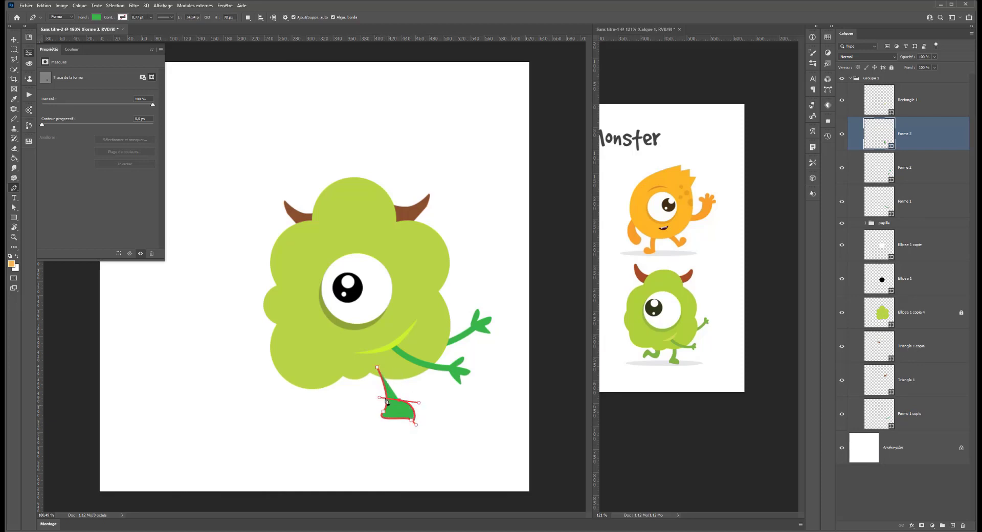
left_click(402, 368)
left_click(376, 366)
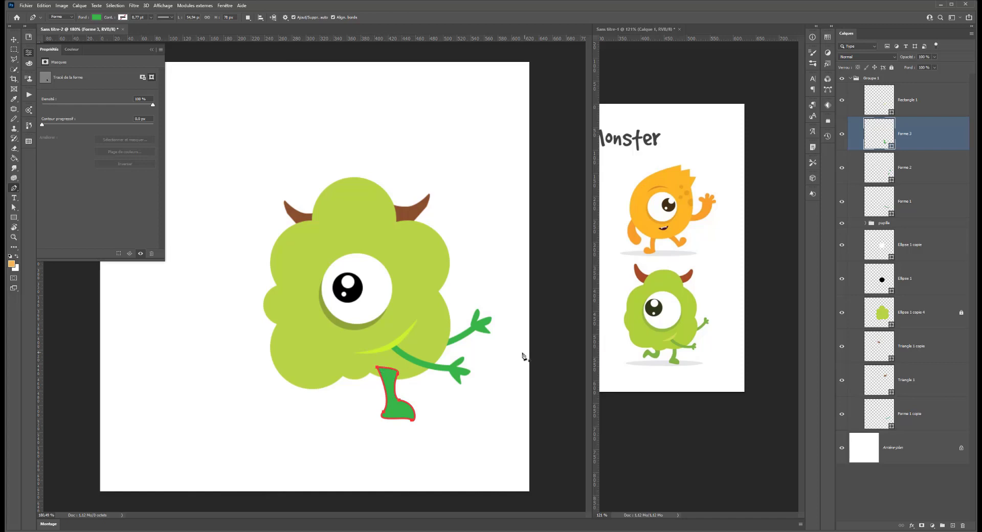
left_click_drag(882, 139, 875, 431)
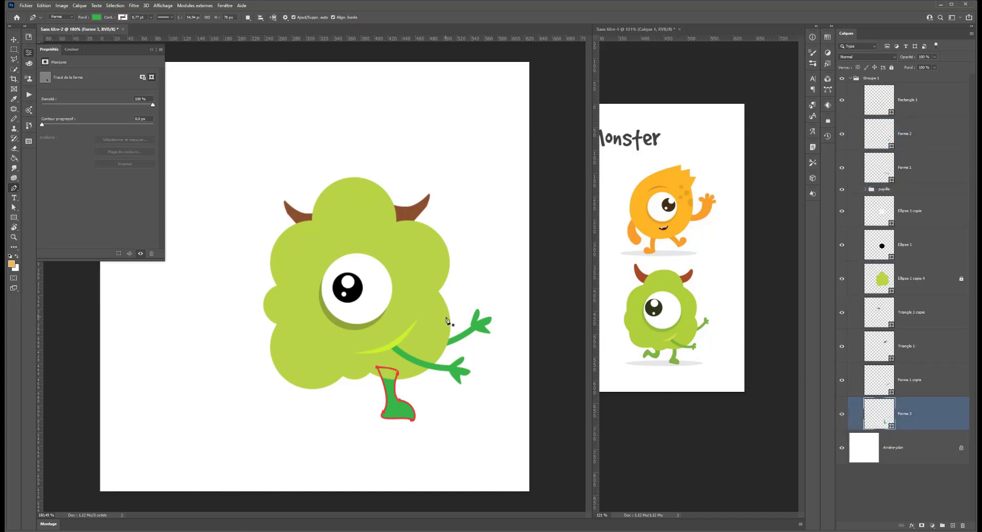
Step: Stretch the leg taller and make it slightly narrower, keeping its top tucked behind the body
left_click(14, 39)
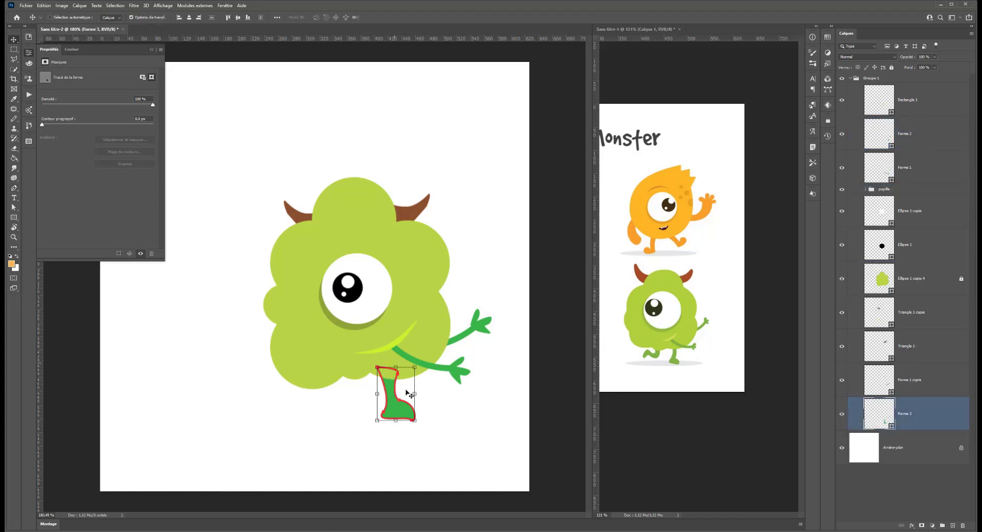
left_click_drag(395, 420, 410, 438)
left_click_drag(414, 403, 409, 402)
left_click_drag(389, 439, 390, 433)
left_click(11, 207)
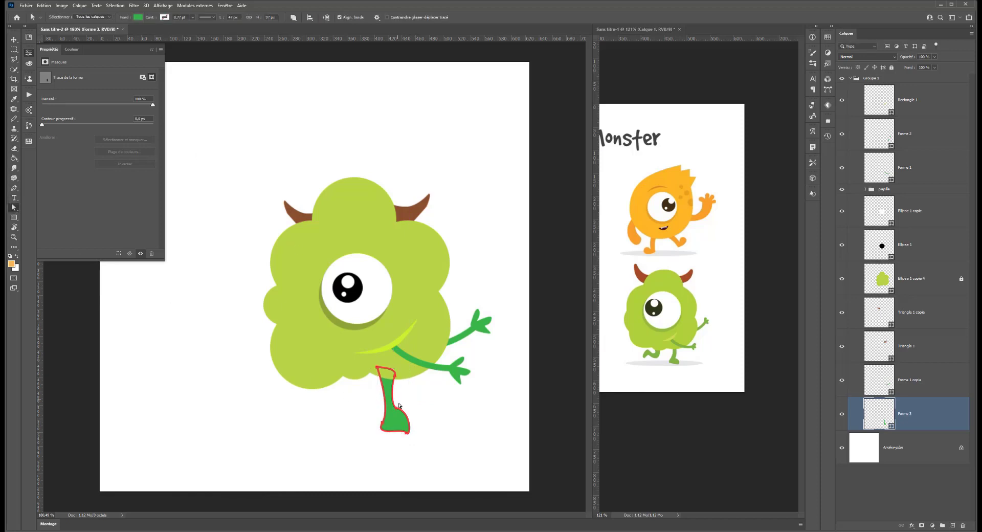
Step: Reshape the foot of the straight leg into a lower, more rounded toe by adjusting its path
left_click(399, 425)
left_click(13, 39)
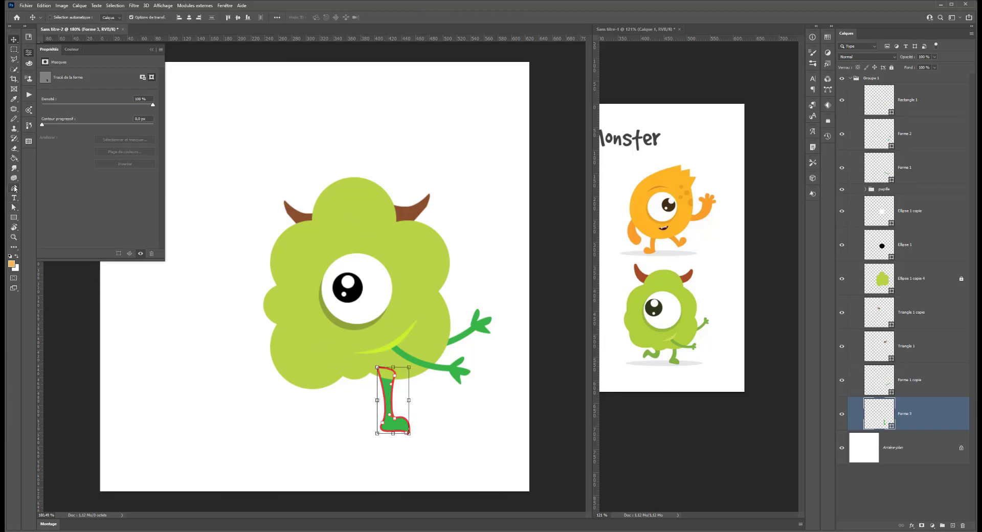
Step: Draw a bent green leg as a new pen shape extending backward from under the body's lower left
left_click(14, 188)
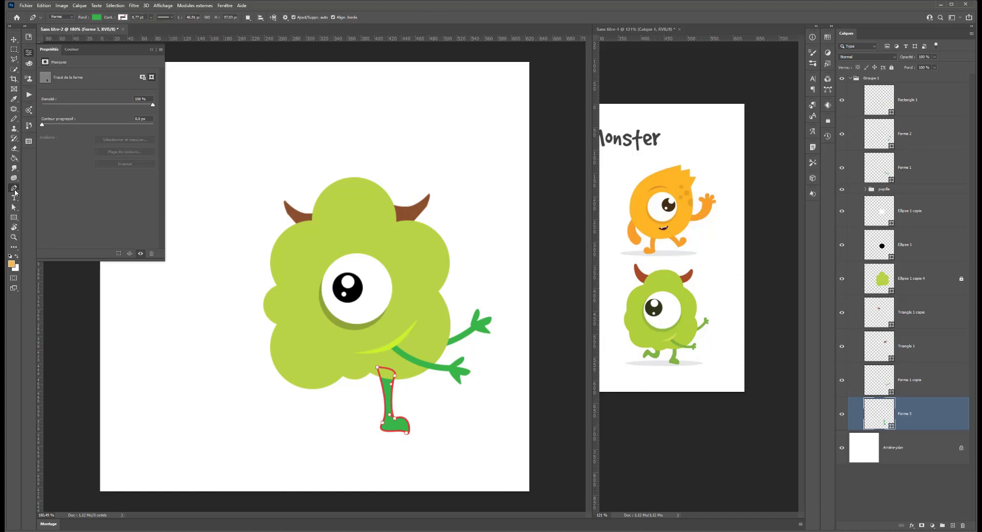
left_click(335, 374)
mouse_move(338, 418)
left_mouse_down()
mouse_move(284, 424)
mouse_move(310, 395)
mouse_move(343, 406)
left_mouse_up()
left_click(301, 409)
left_click(321, 373)
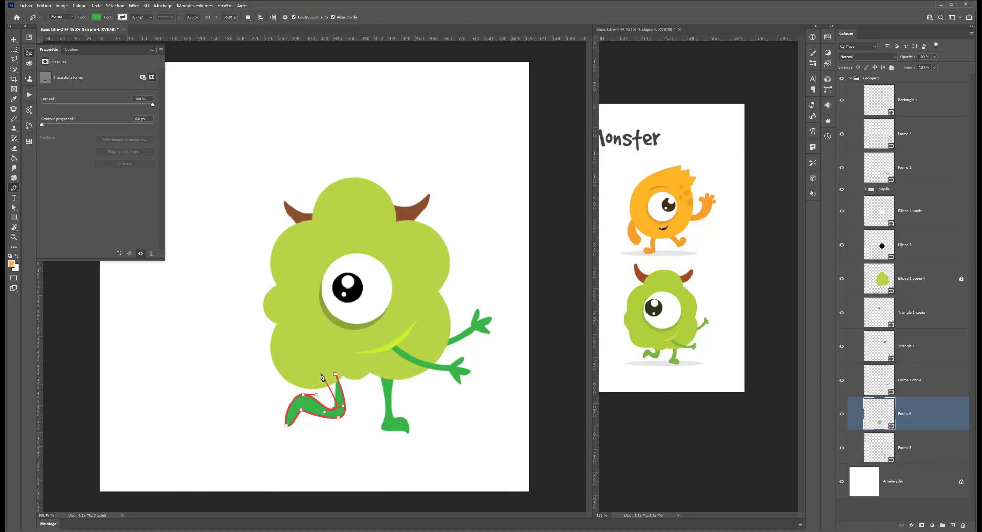
left_click(13, 39)
Step: Reshape the end of the bent leg into a rounded foot by adjusting its anchor points
left_click(14, 207)
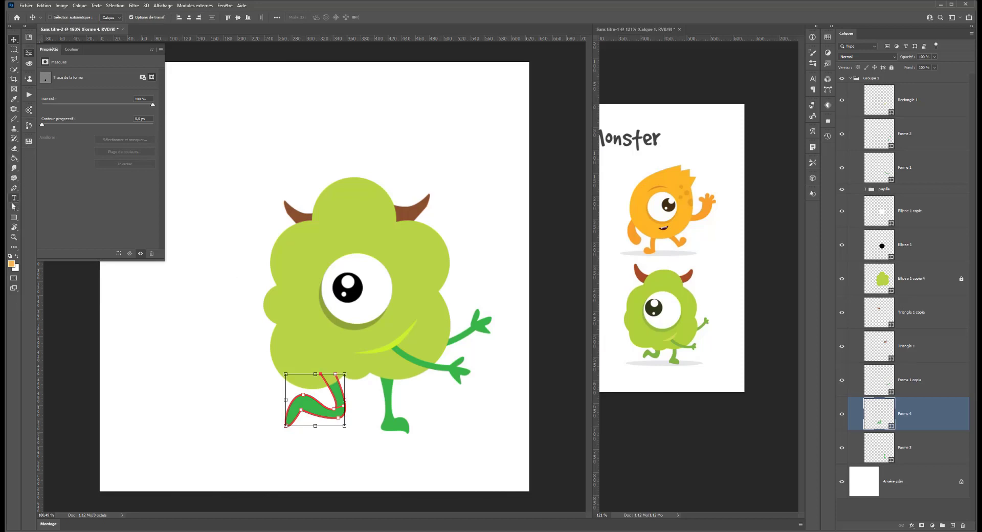
double_click(289, 427)
left_click_drag(288, 427, 302, 399)
left_click(304, 395)
left_click(235, 379)
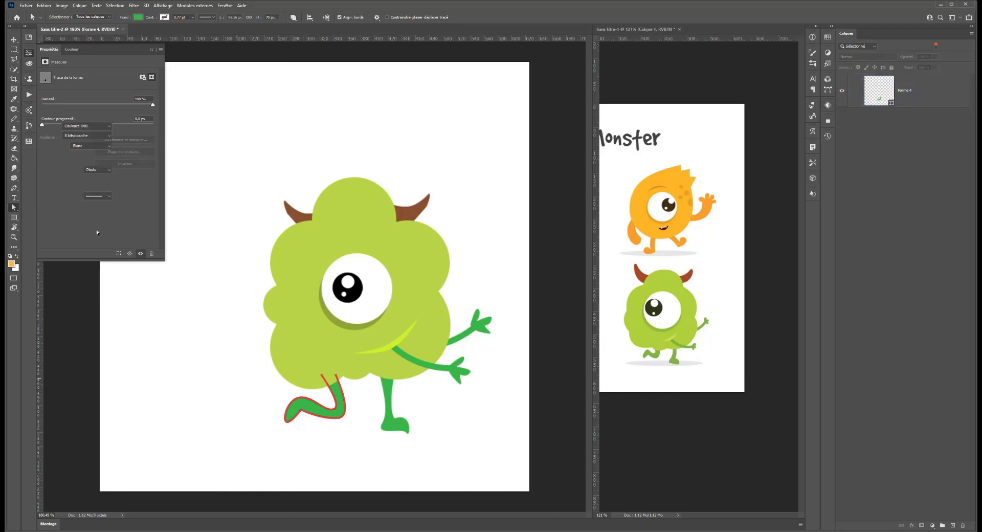
left_click(14, 50)
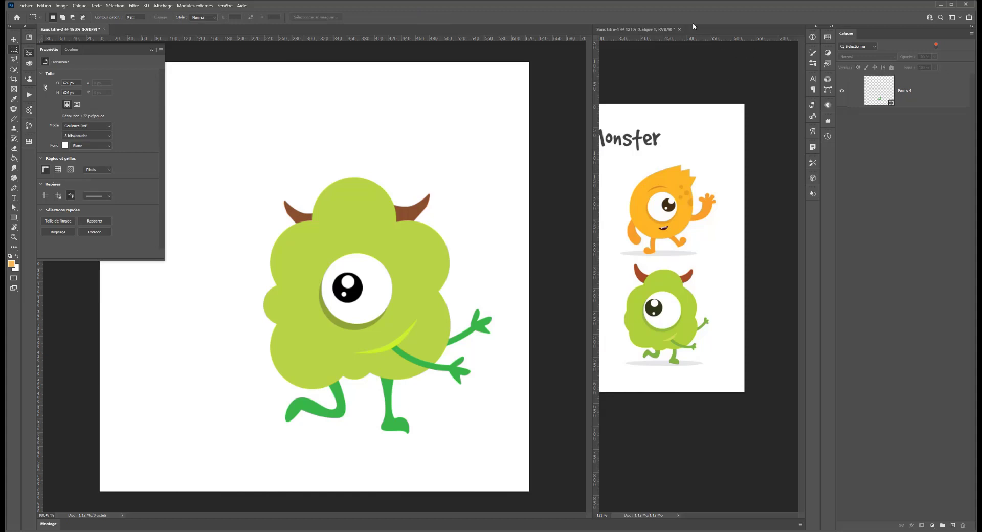
Step: Close the Sans titre-1 reference document without saving, and turn off layer filtering to list all of the monster's layers
left_click(680, 28)
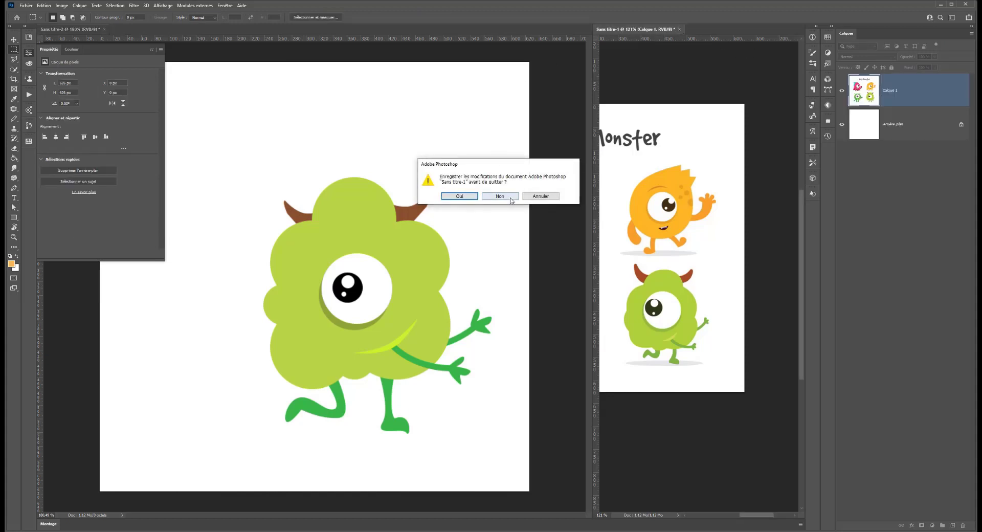
left_click(500, 197)
scroll(404, 213, "down", 5)
scroll(404, 210, "up", 1)
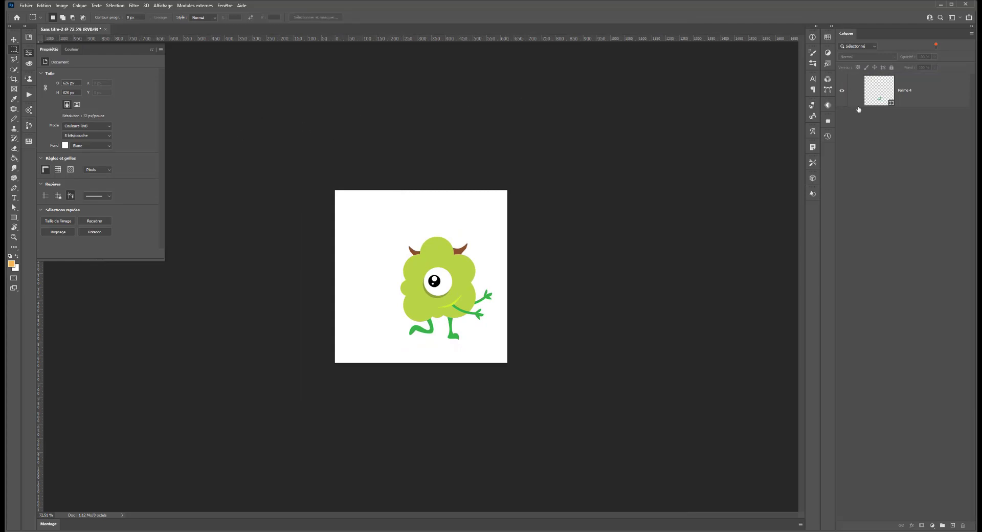
left_click(895, 91)
left_click(935, 46)
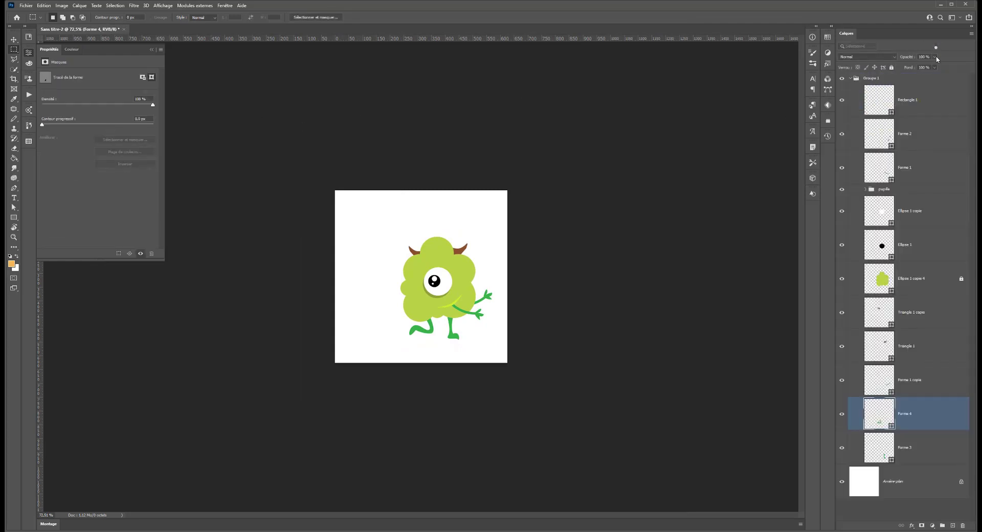
Step: Select the Forme 1, Forme 2, Forme 4 and leg layers without the smile, and fill them with dark olive green 567716
left_click(921, 447, "shift")
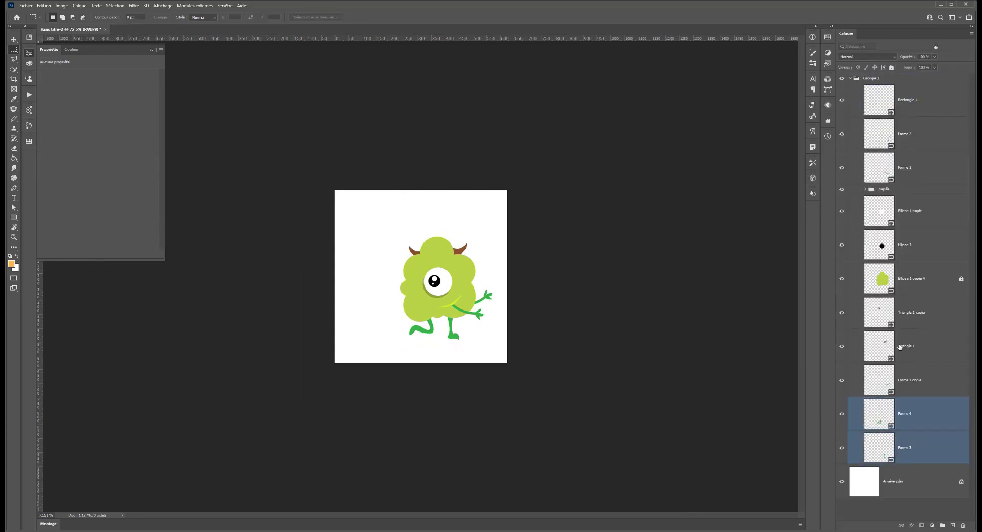
left_click(900, 164, "ctrl")
left_click(912, 138, "ctrl")
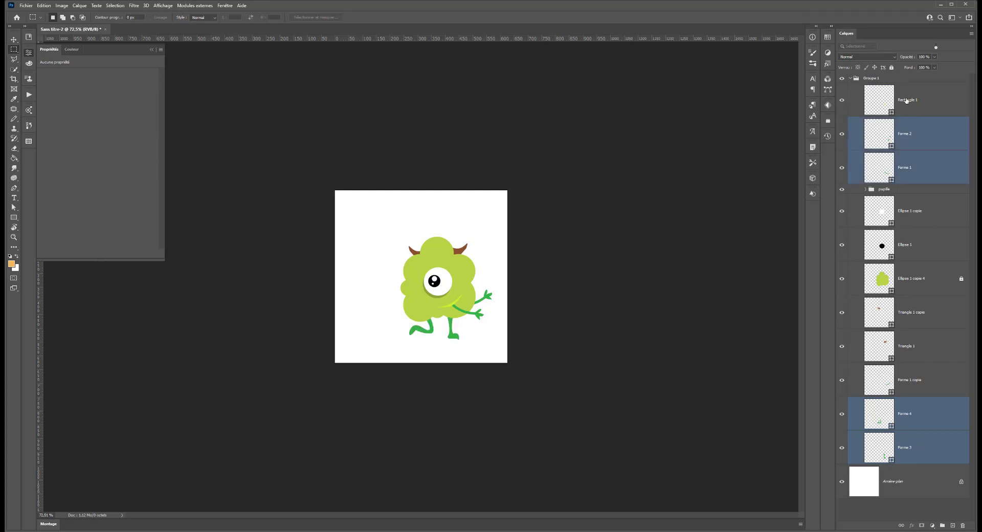
left_click(907, 100, "ctrl")
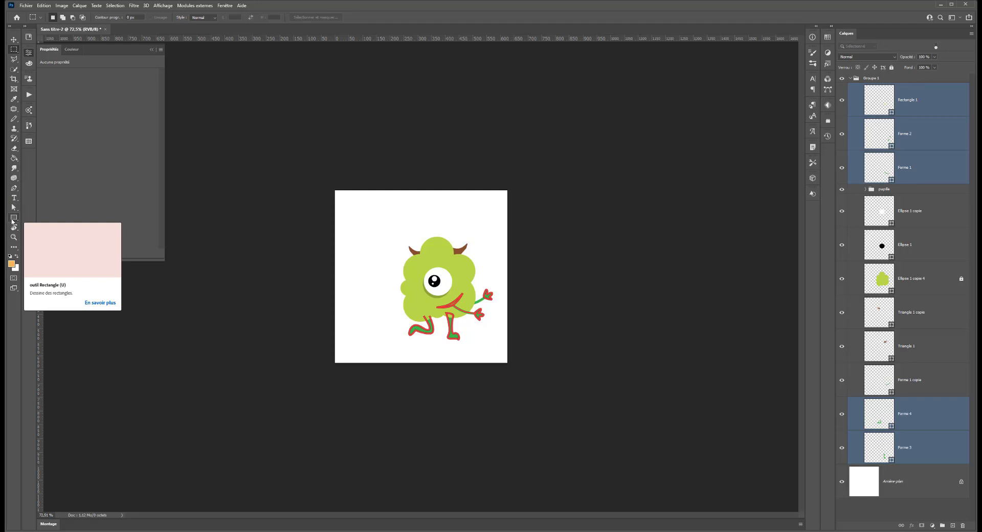
left_click(14, 218)
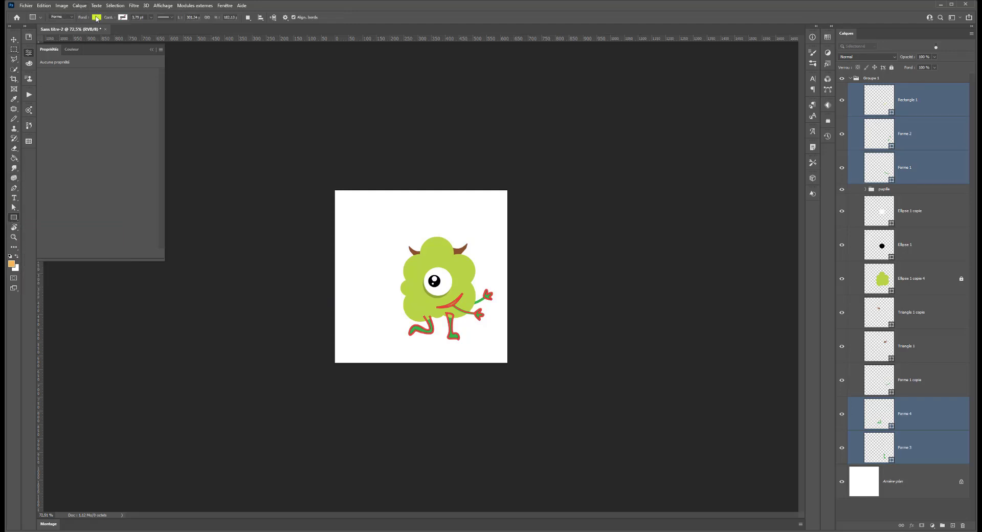
left_click(888, 96, "ctrl")
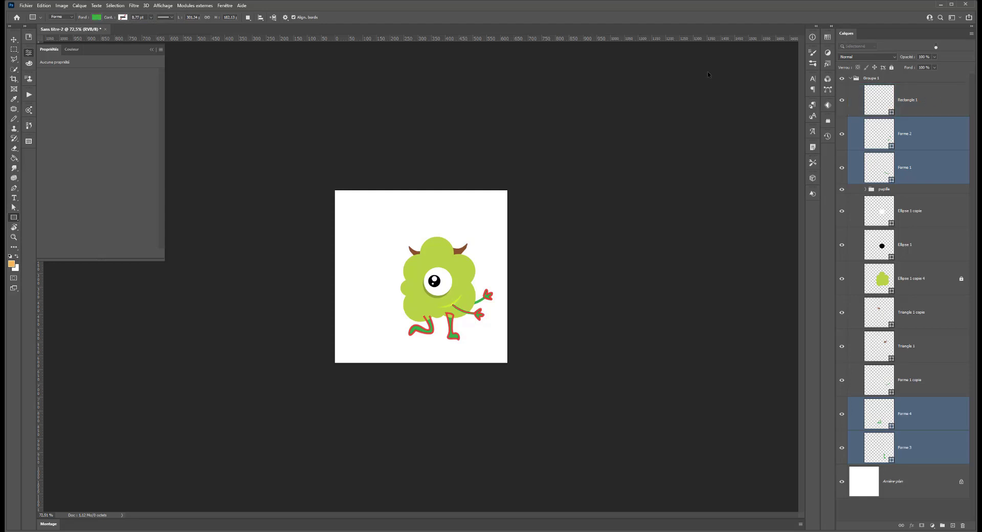
left_click(97, 17)
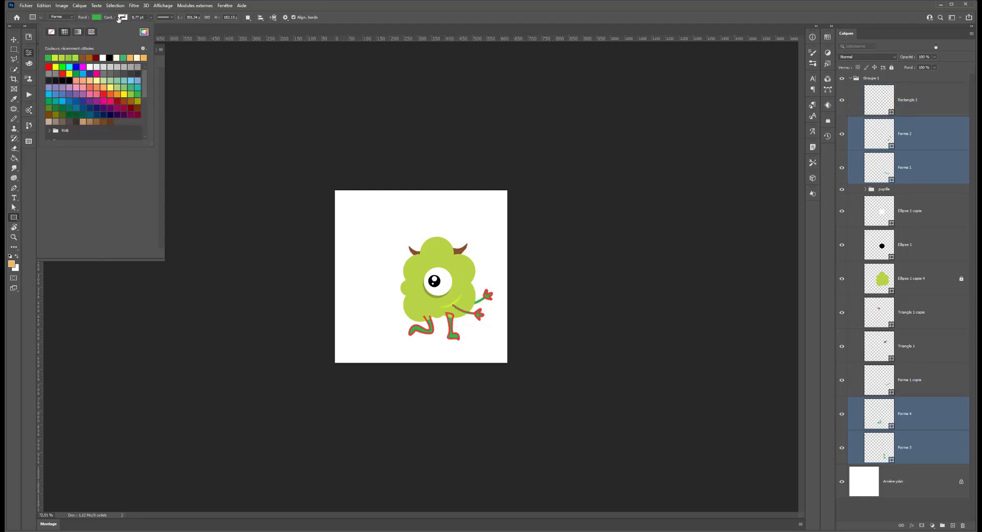
left_click(143, 32)
left_click_drag(611, 154, 612, 167)
left_click(584, 143)
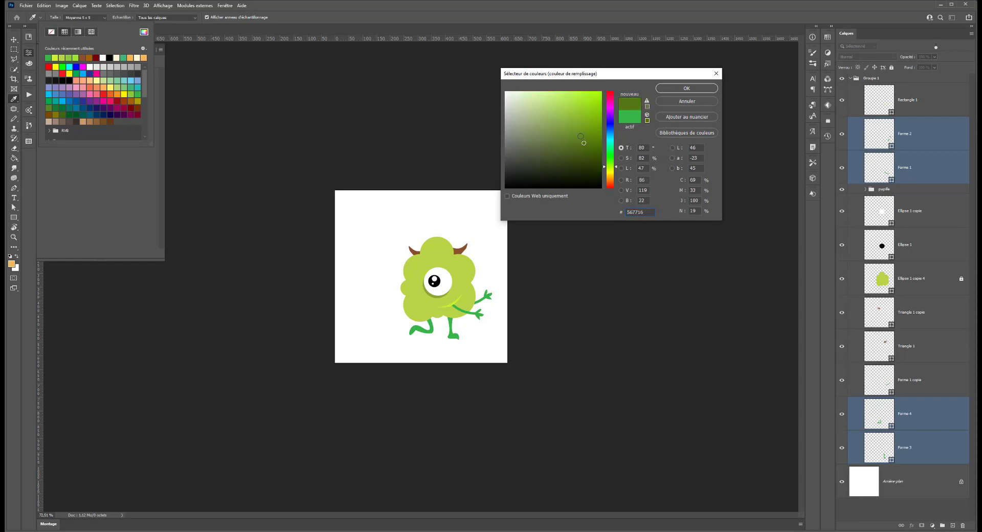
left_click(678, 88)
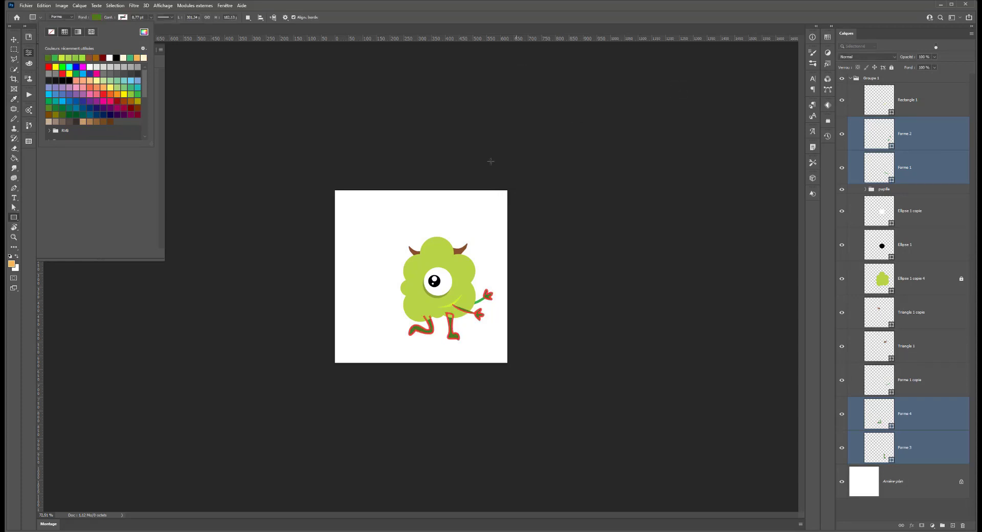
Step: Change the fill of the selected limb layers to a brighter, more saturated olive green
left_click(145, 32)
left_click(595, 139)
left_click(595, 135)
left_click(676, 89)
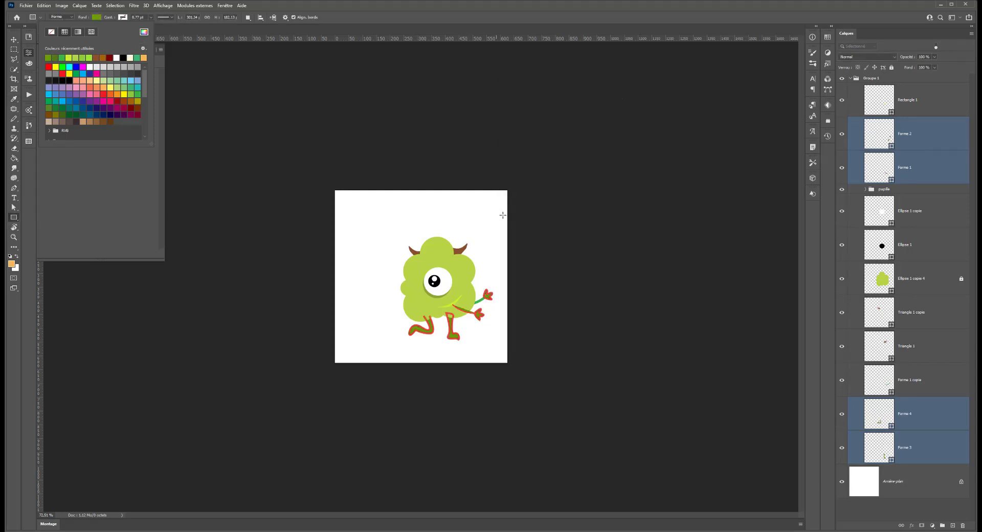
Step: Recolor the stroke of the Forme 1 copie arm with the olive green used for the legs and hands
left_click(922, 387)
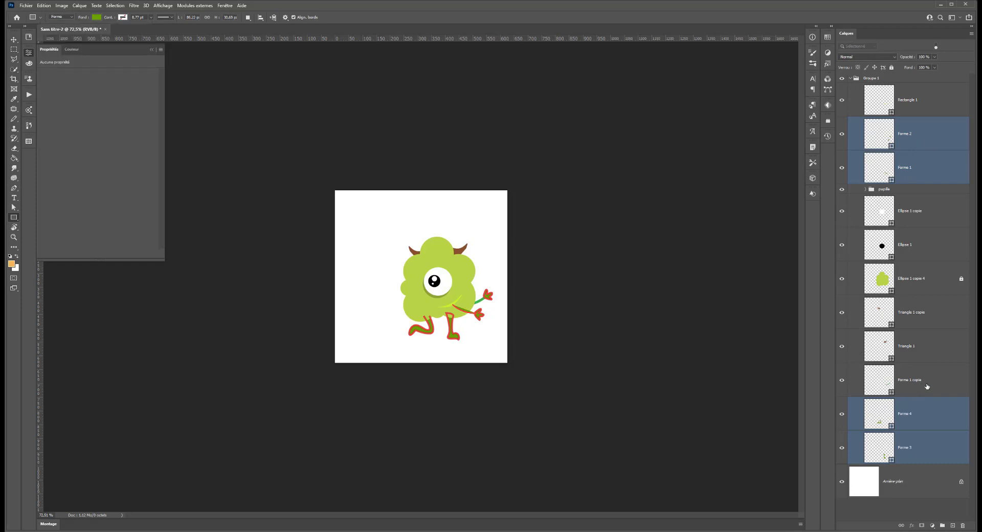
left_click(922, 383)
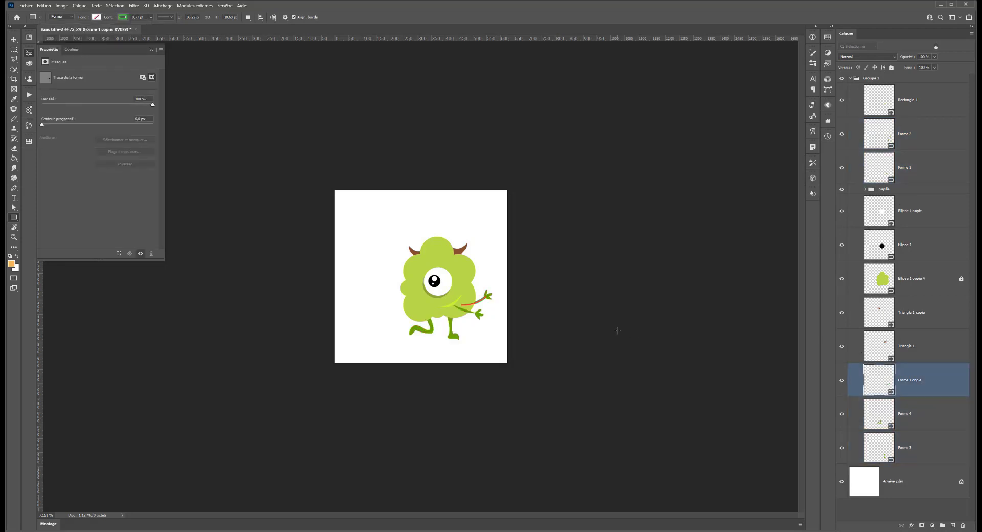
left_click(127, 19)
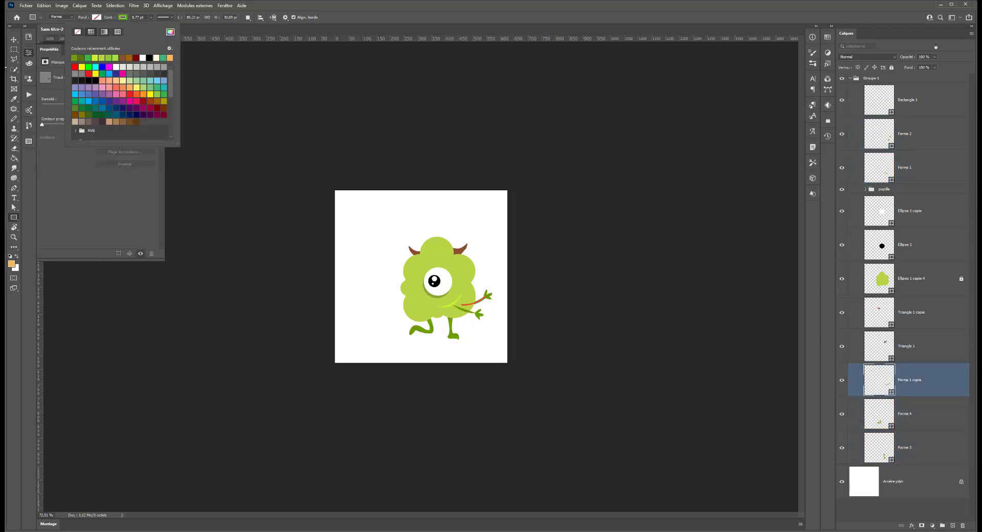
left_click(13, 40)
key("m")
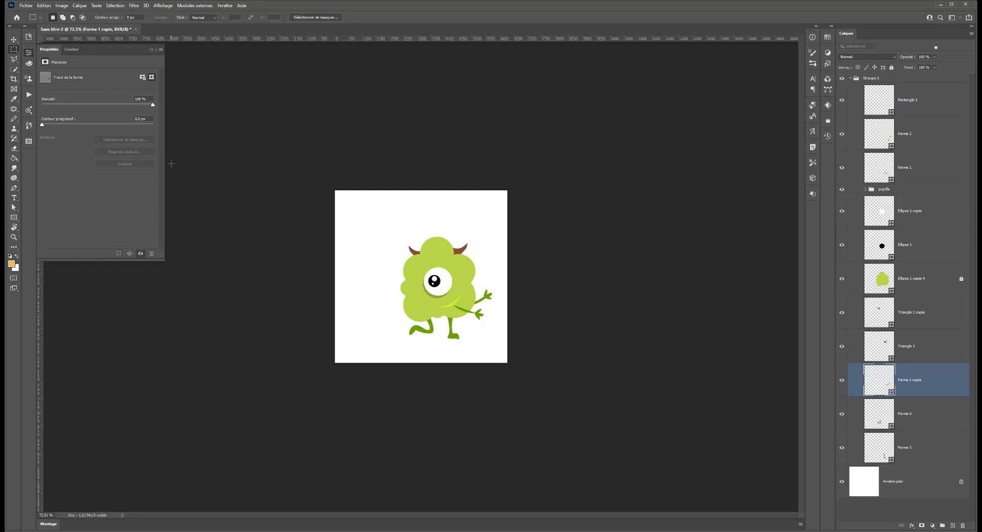
Step: Select the Forme 1 layer holding the lower arm
left_click(904, 169)
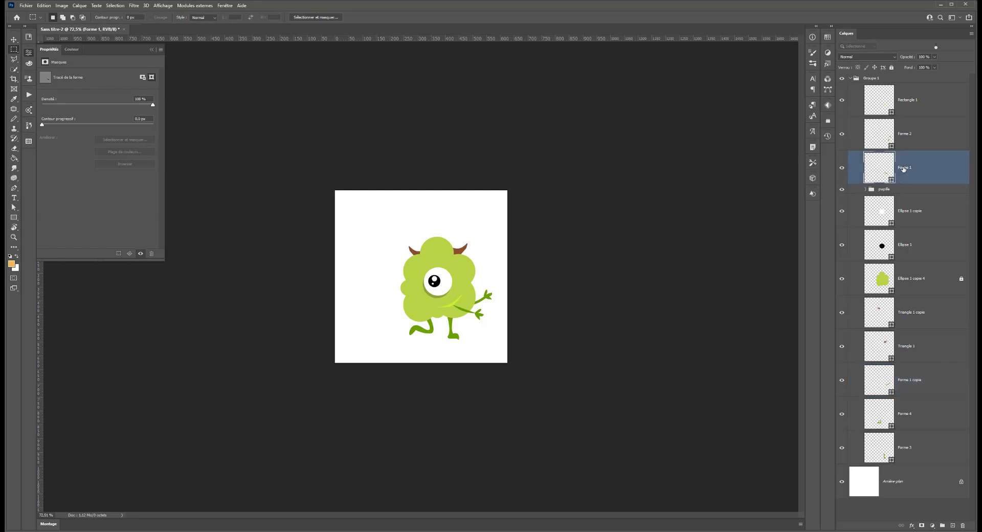